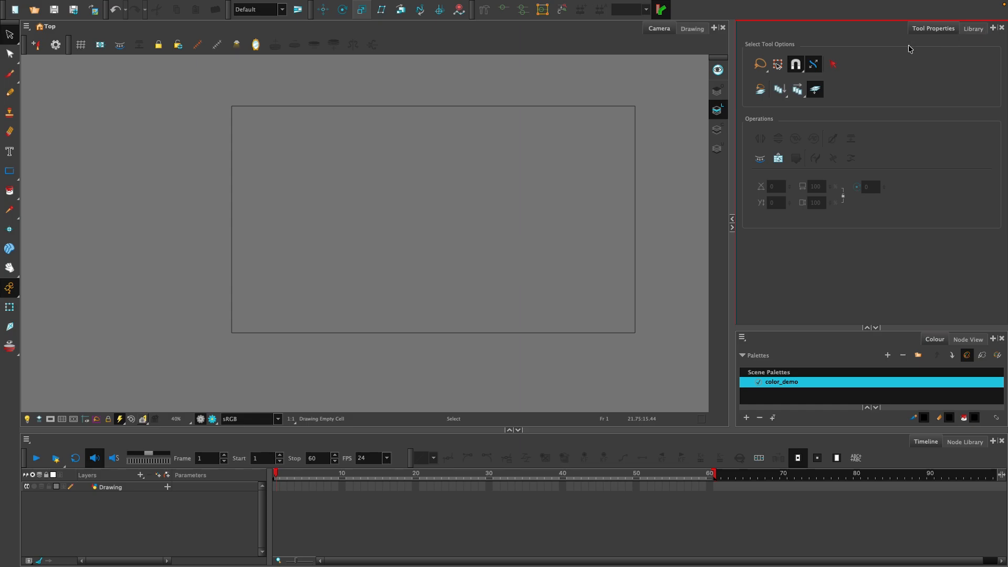
Step: Open the MO-HTRIAL-002-PRM folder from the Desktop as a new library in the Library view
left_click(972, 32)
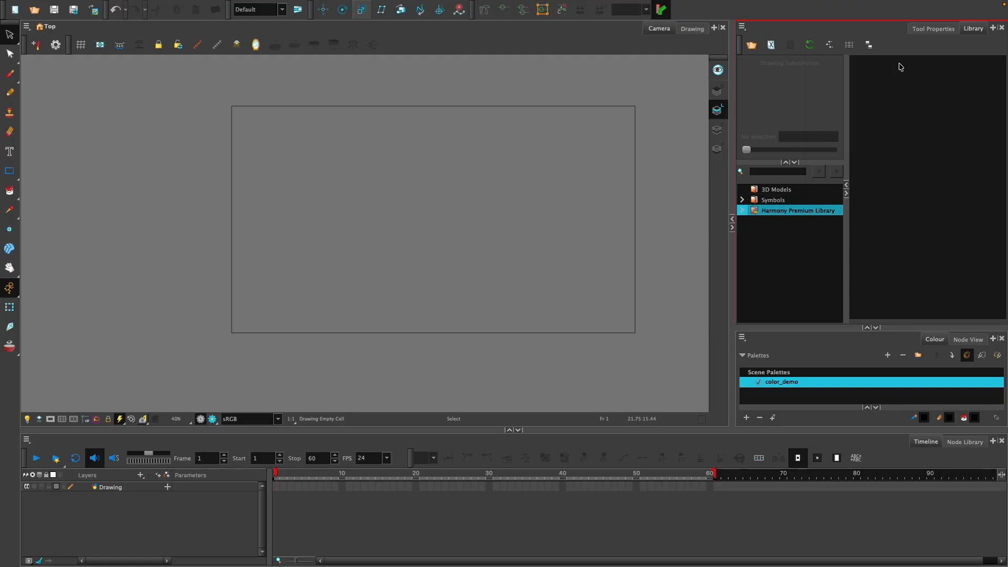
right_click(791, 244)
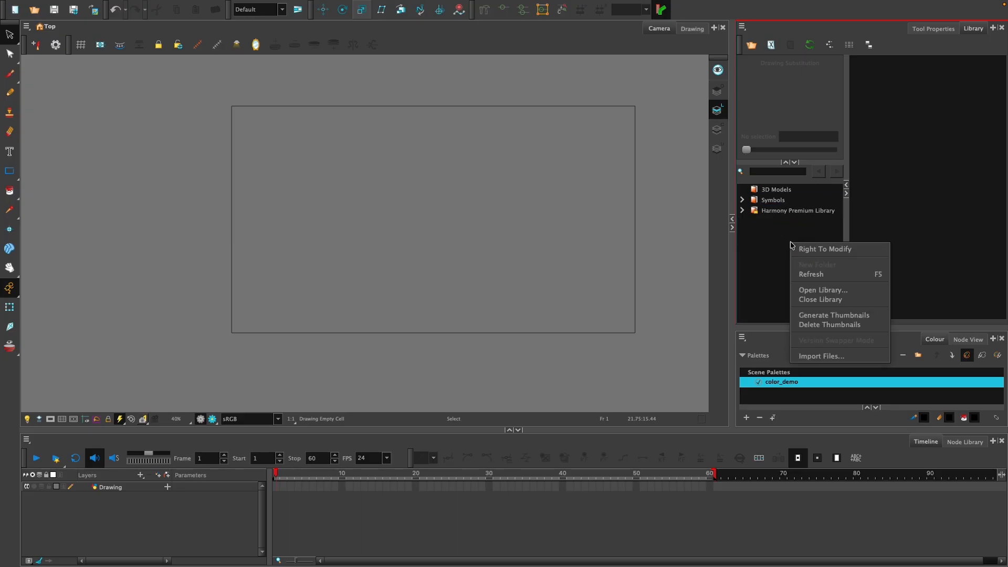
left_click(808, 291)
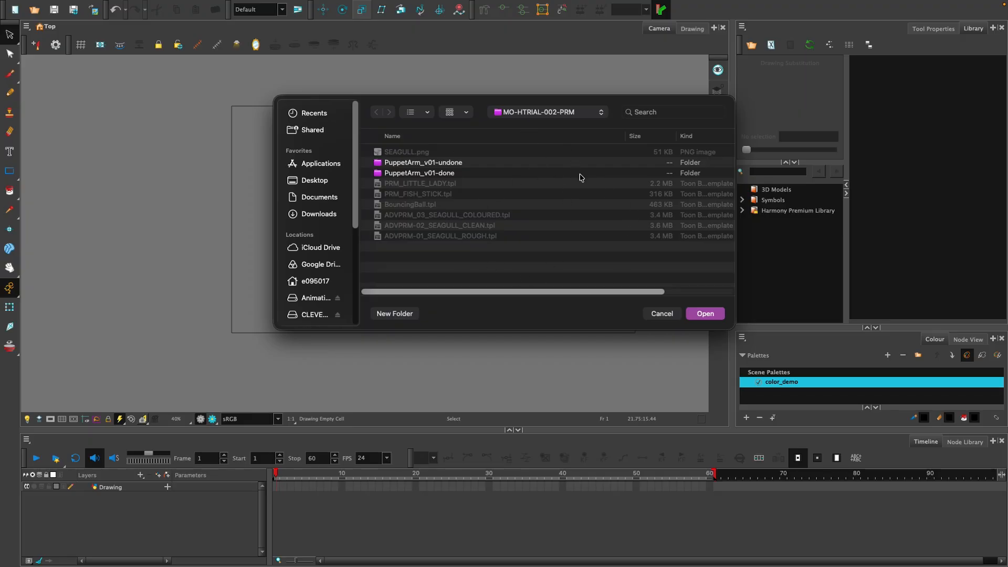
left_click(528, 115)
left_click(527, 125)
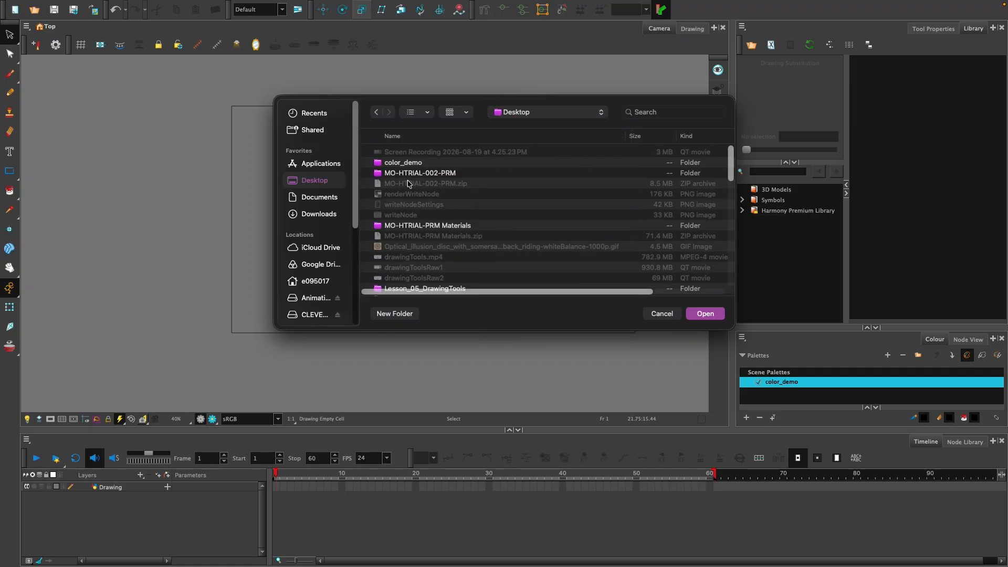
double_click(438, 176)
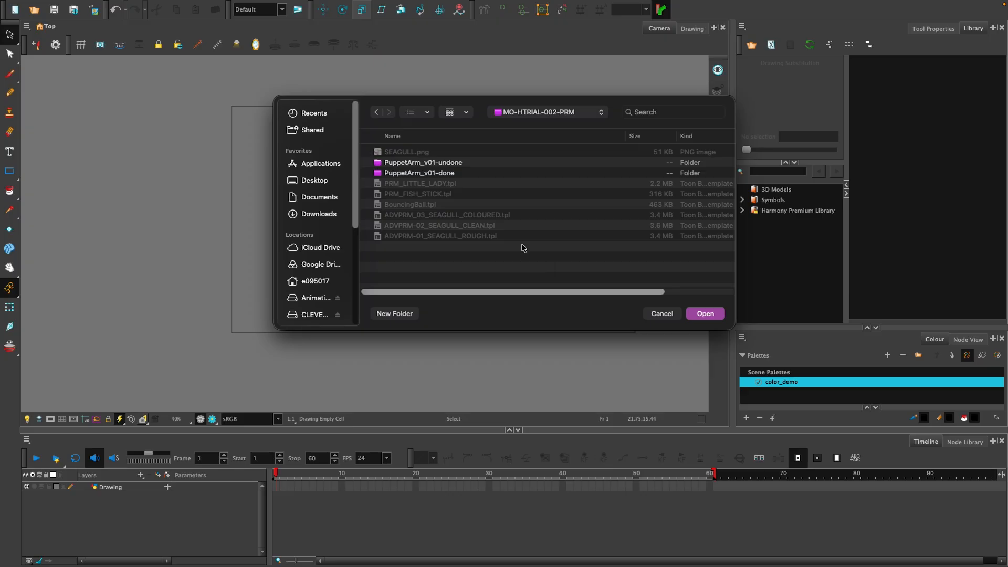
left_click(707, 313)
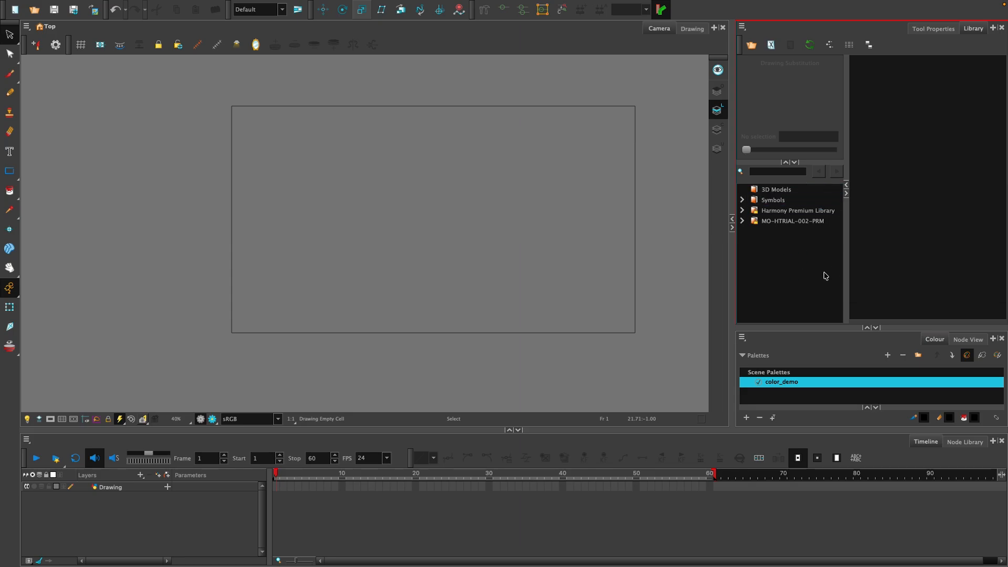
Step: Enable the right to modify the MO-HTRIAL-002-PRM library and select it to list its contents
right_click(769, 225)
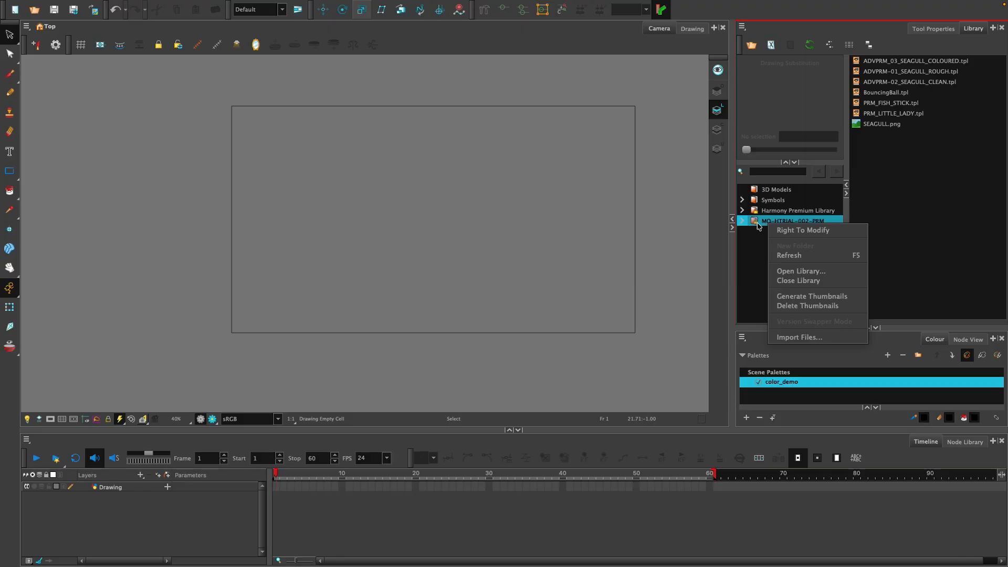
left_click(793, 231)
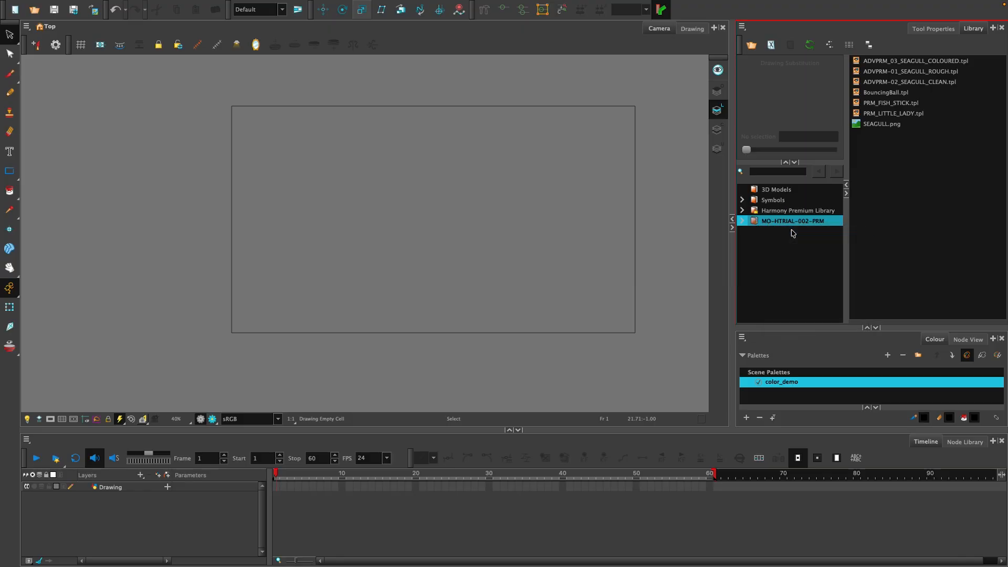
left_click(792, 265)
left_click(779, 211)
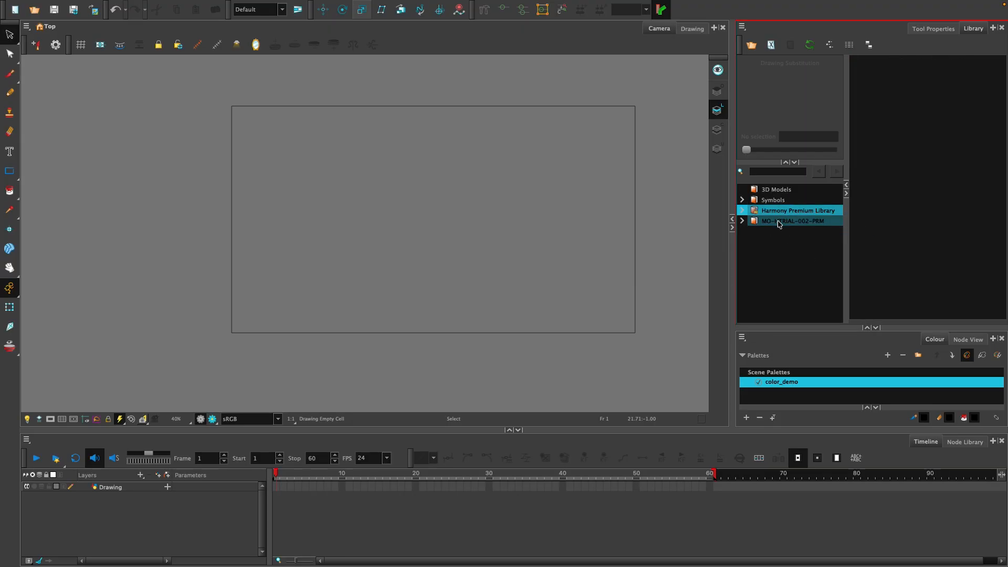
left_click(778, 223)
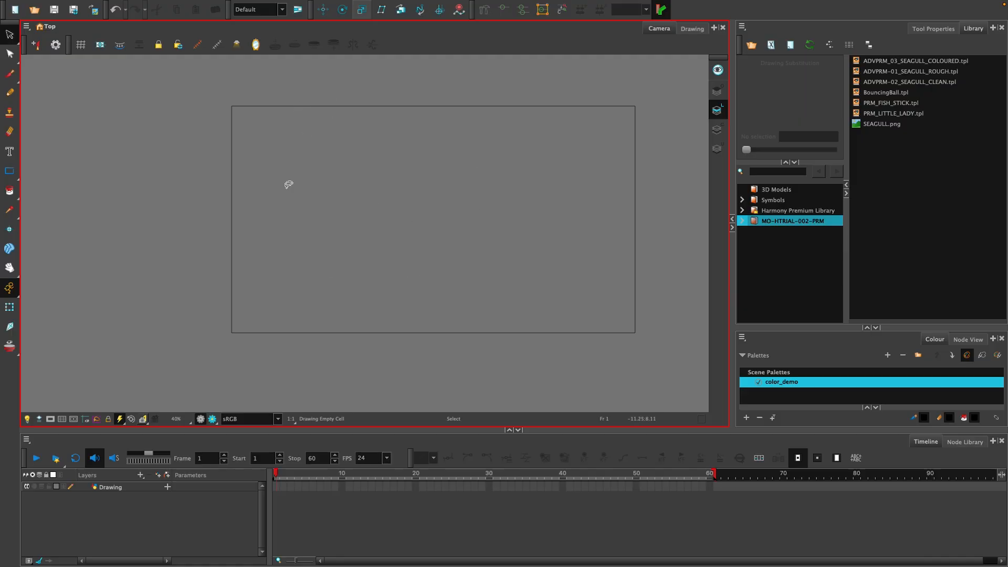
Step: Bring back the tool properties and enlarge the Colour view so the palette's colour swatches show
left_click(932, 29)
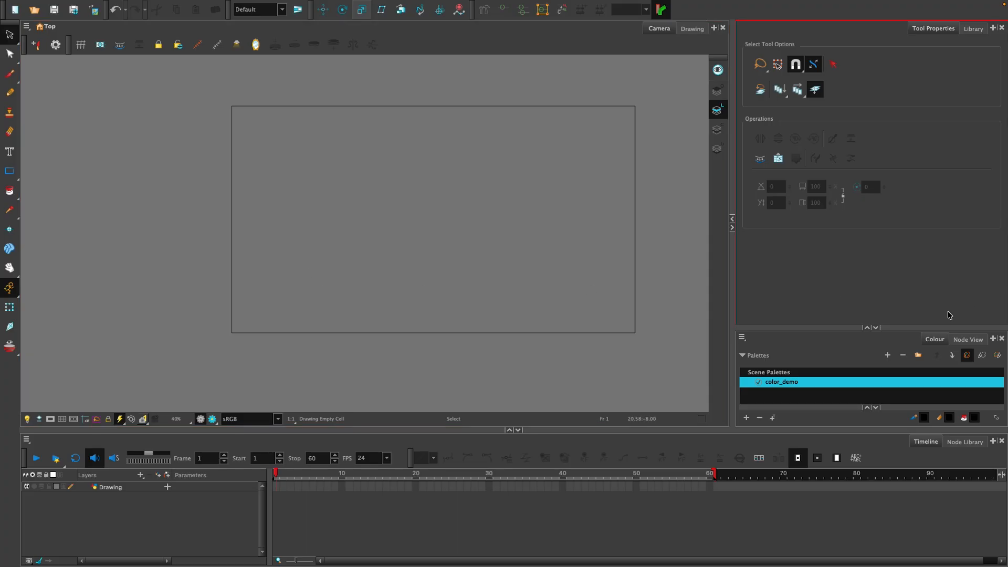
left_click_drag(926, 329, 921, 156)
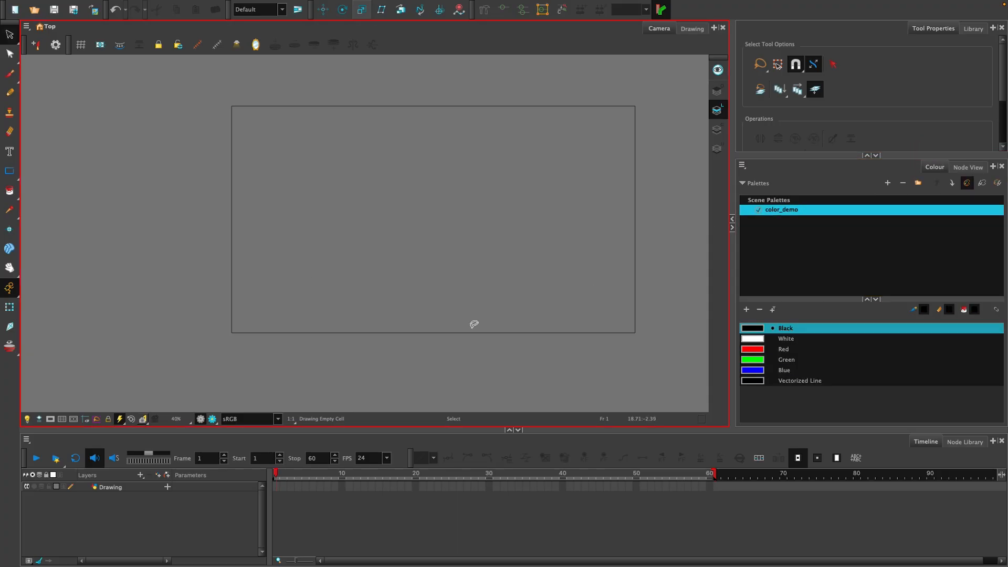
left_click(33, 16)
left_click(528, 296)
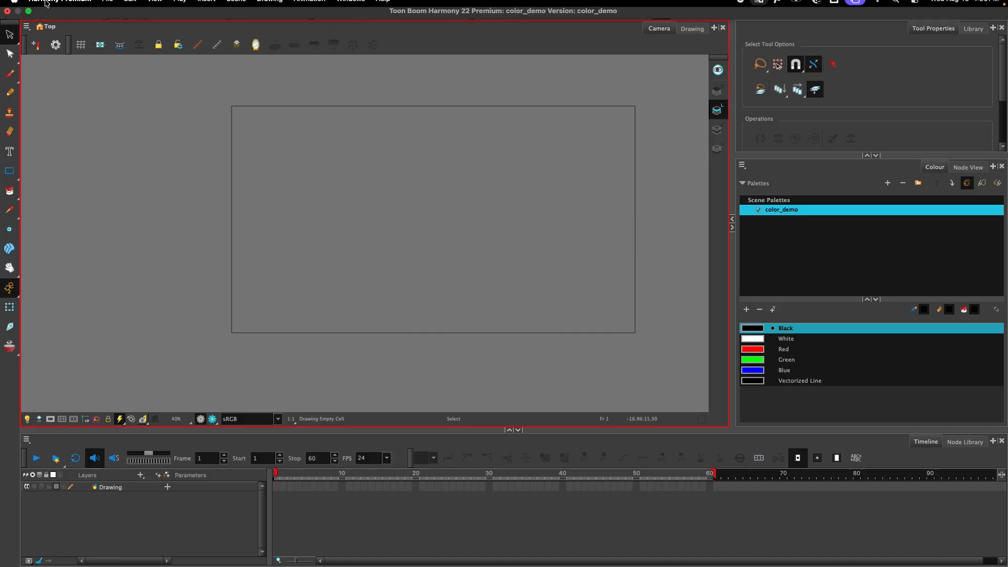
Step: Import SEAGULL.png from MO-HTRIAL-002-PRM as a single SEAGULL layer, keeping the original bitmap with Pan alignment
left_click(108, 7)
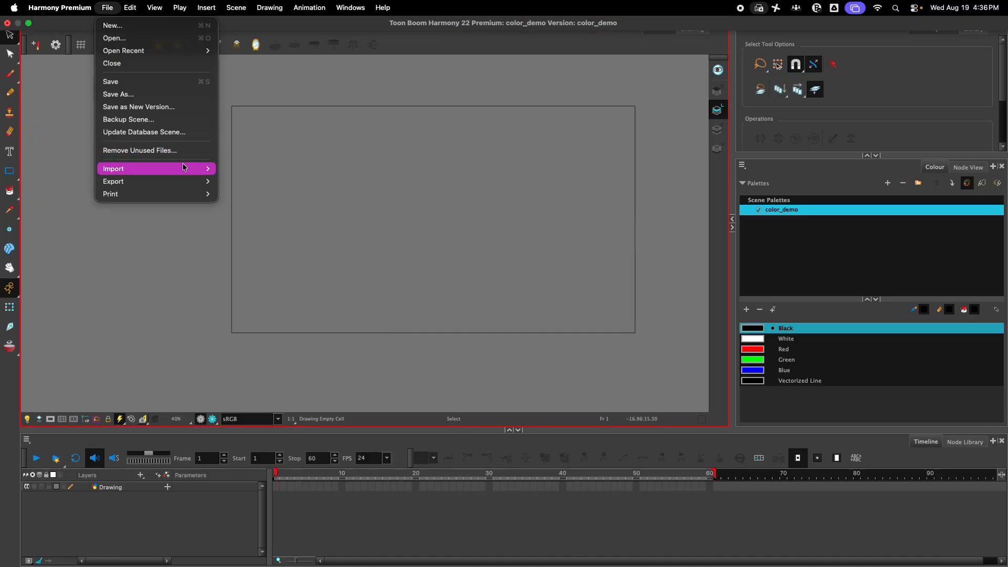
mouse_move(184, 168)
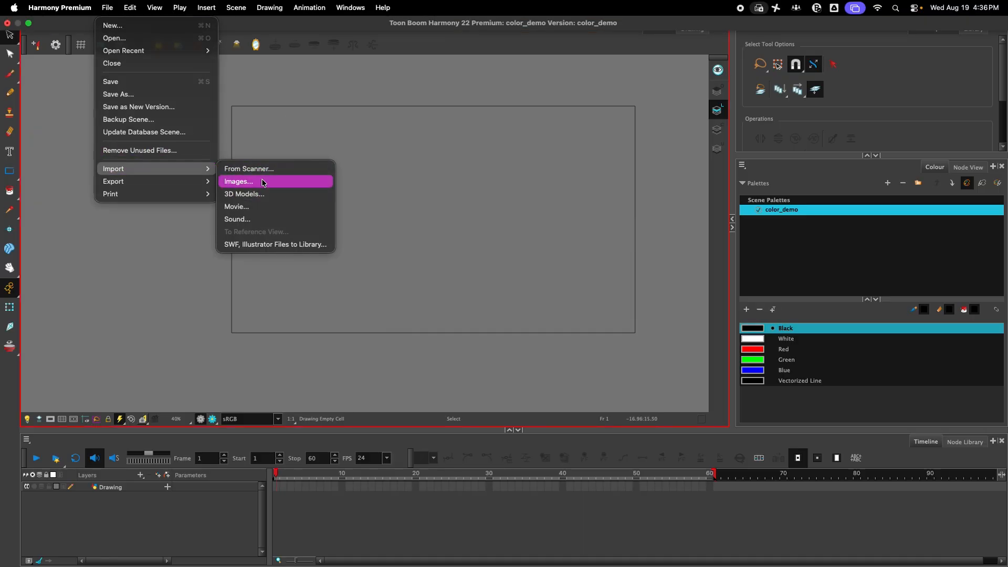
left_click(264, 181)
left_click(563, 108)
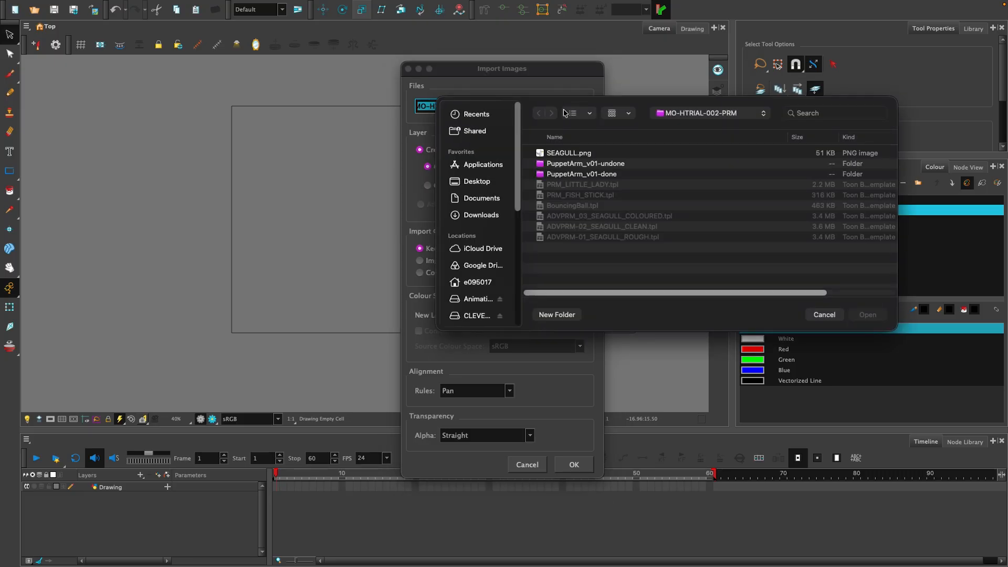
left_click(599, 153)
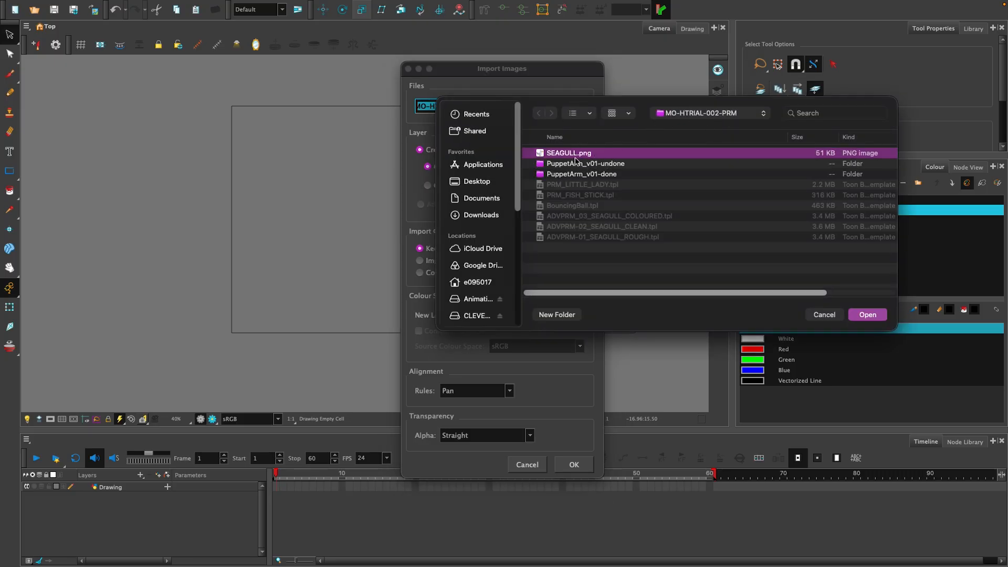
left_click(869, 316)
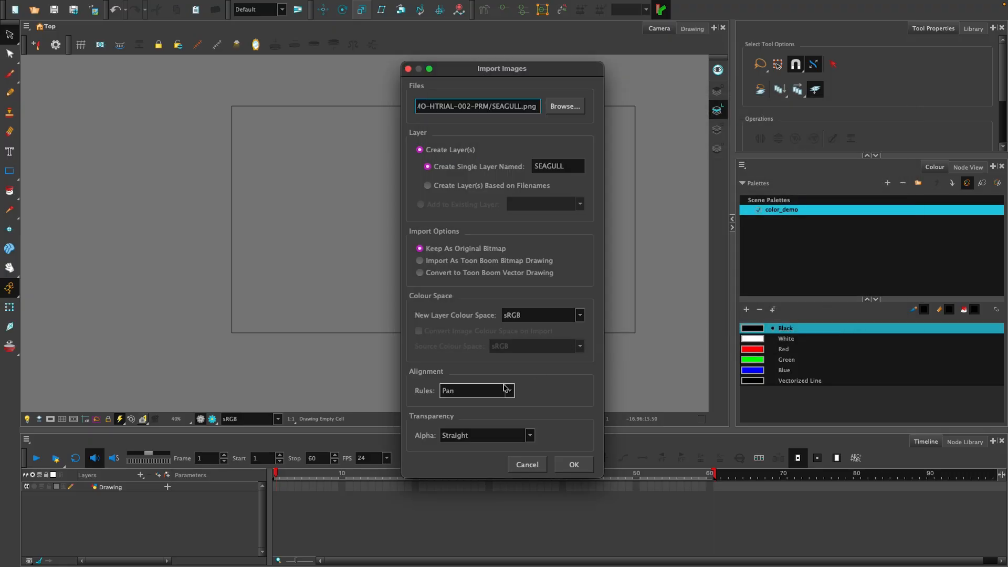
left_click(574, 464)
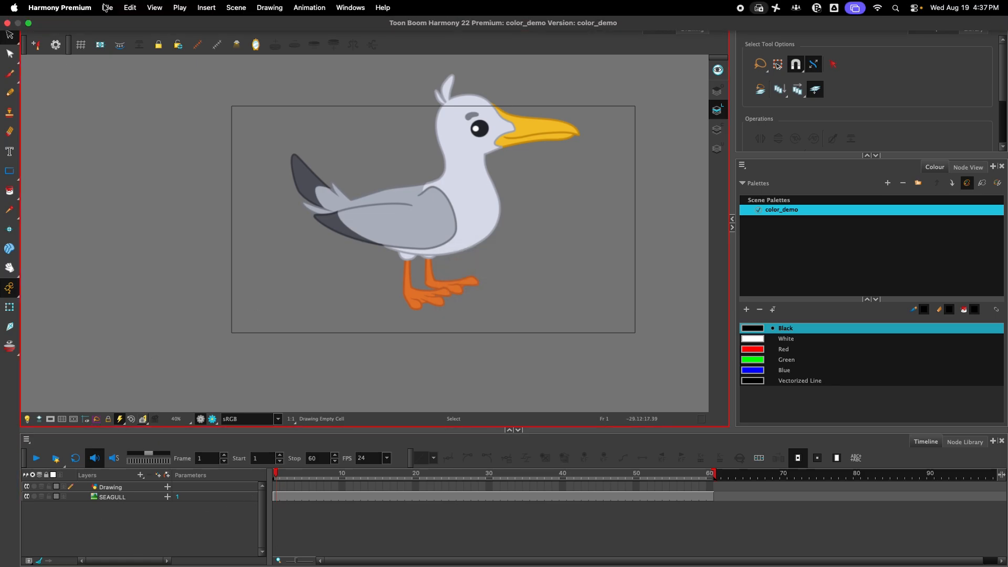
Step: Start another image import and choose LEARN_BG.psd from the MO-HTRIAL-001 files folder inside MO-HTRIAL-PRM Materials on the Desktop
left_click(107, 8)
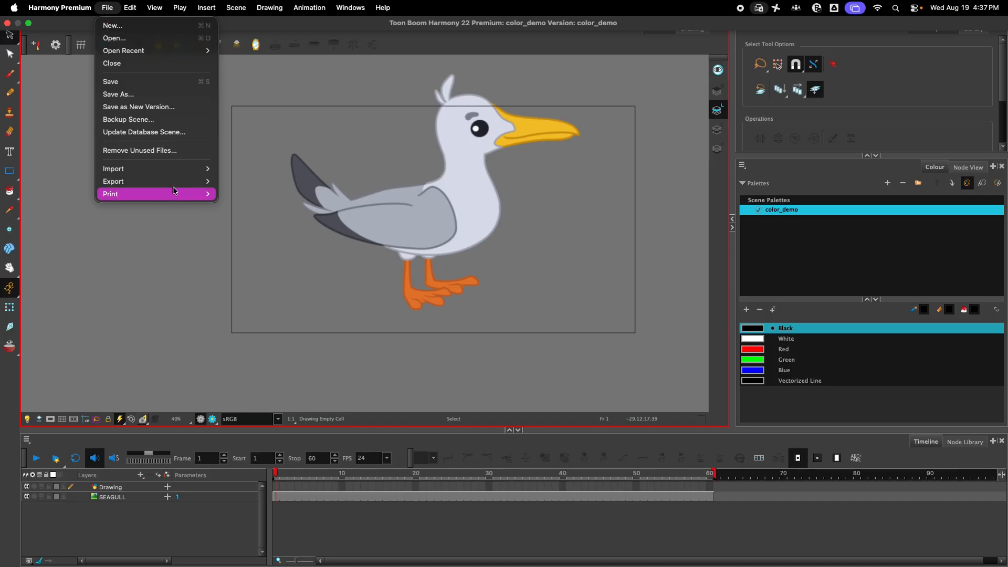
mouse_move(164, 167)
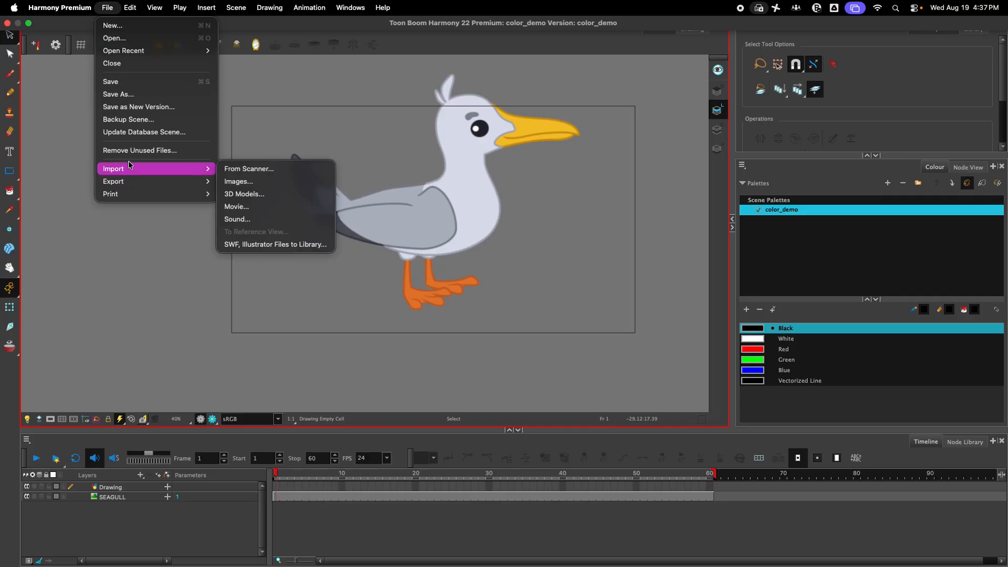
left_click(236, 183)
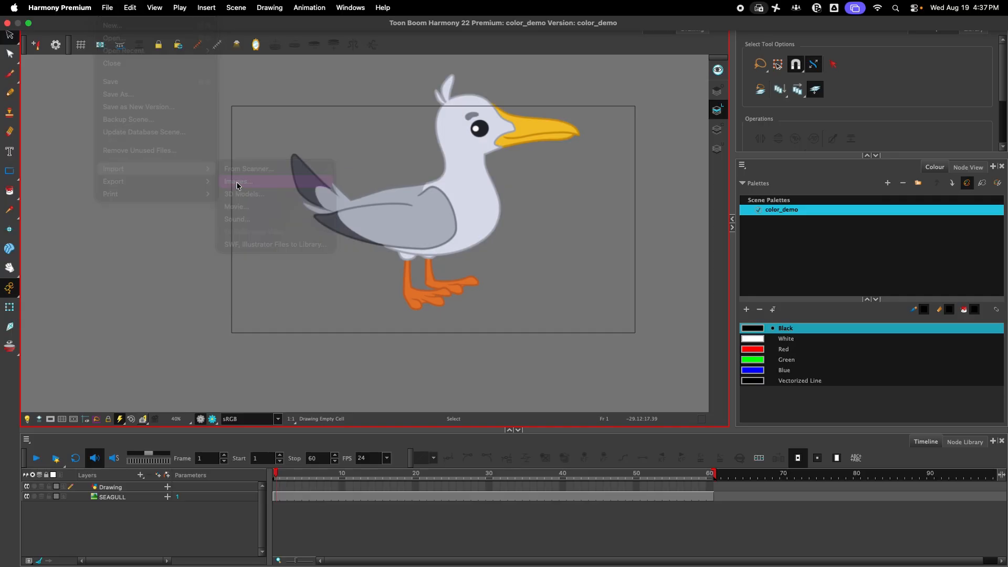
left_click(567, 107)
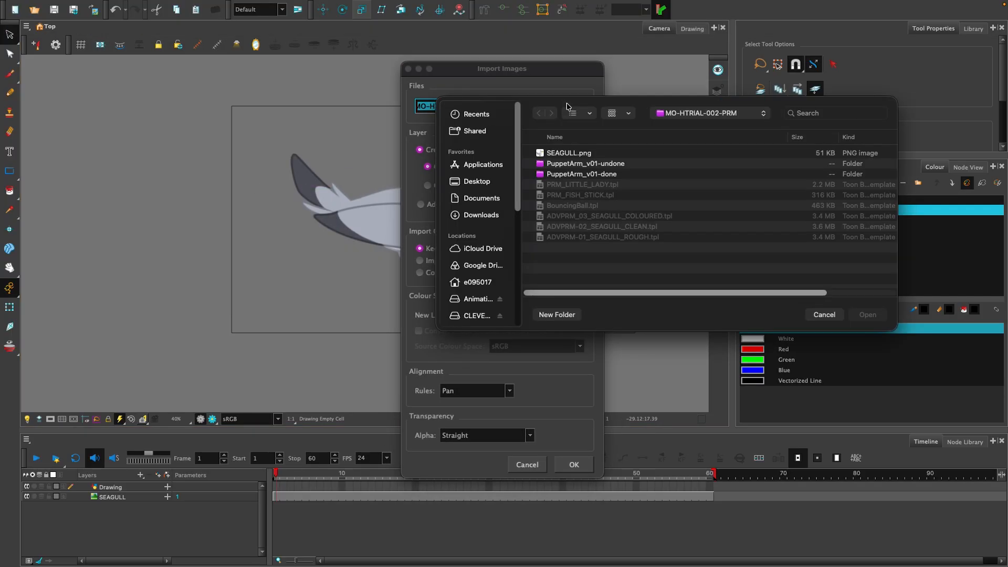
left_click(658, 114)
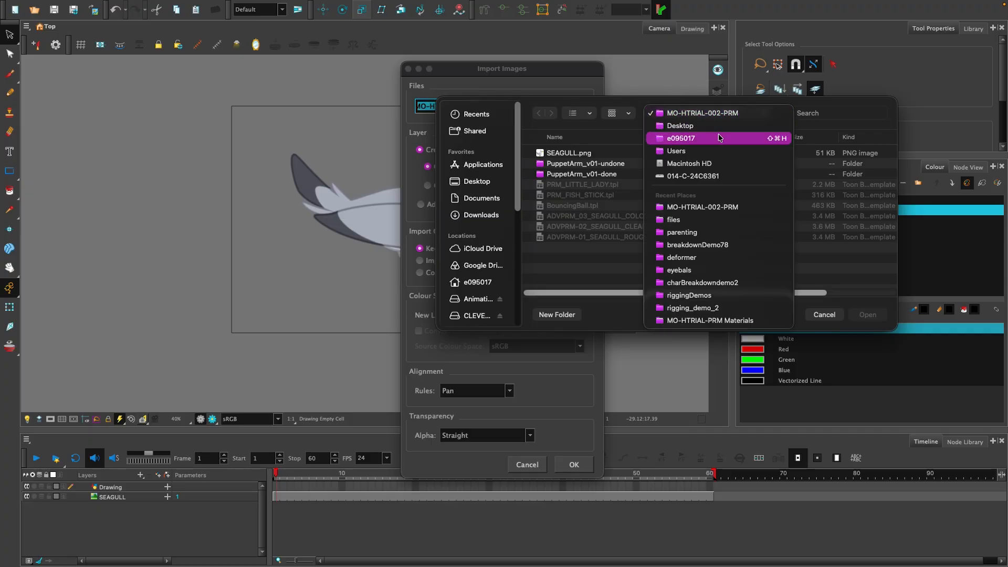
left_click(693, 126)
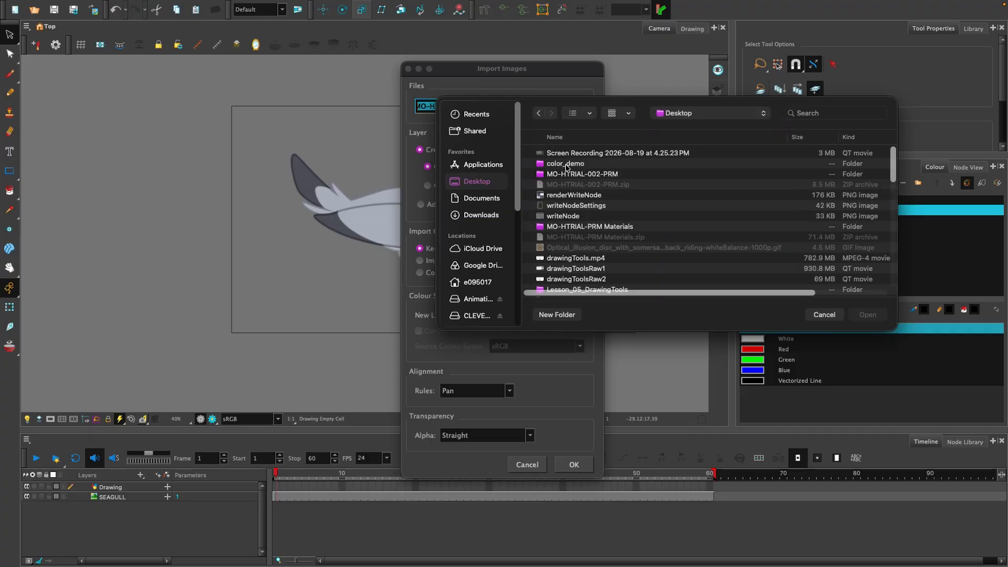
double_click(592, 226)
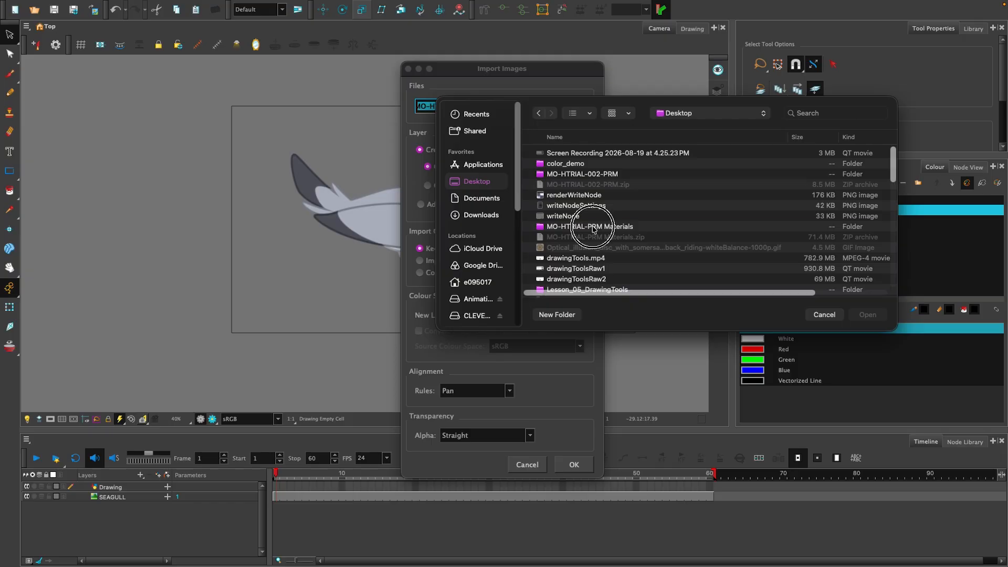
double_click(585, 174)
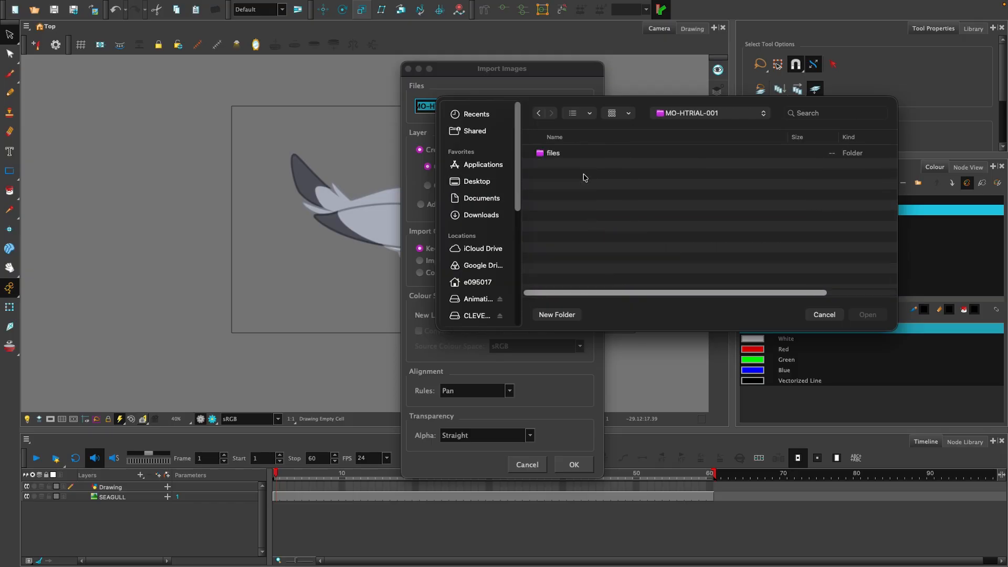
double_click(575, 154)
left_click(575, 153)
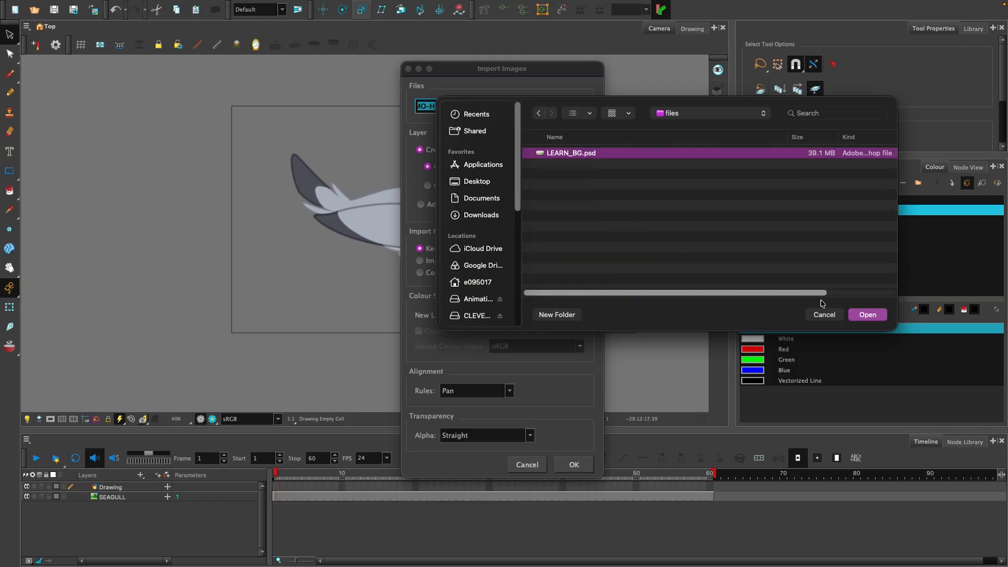
left_click(863, 314)
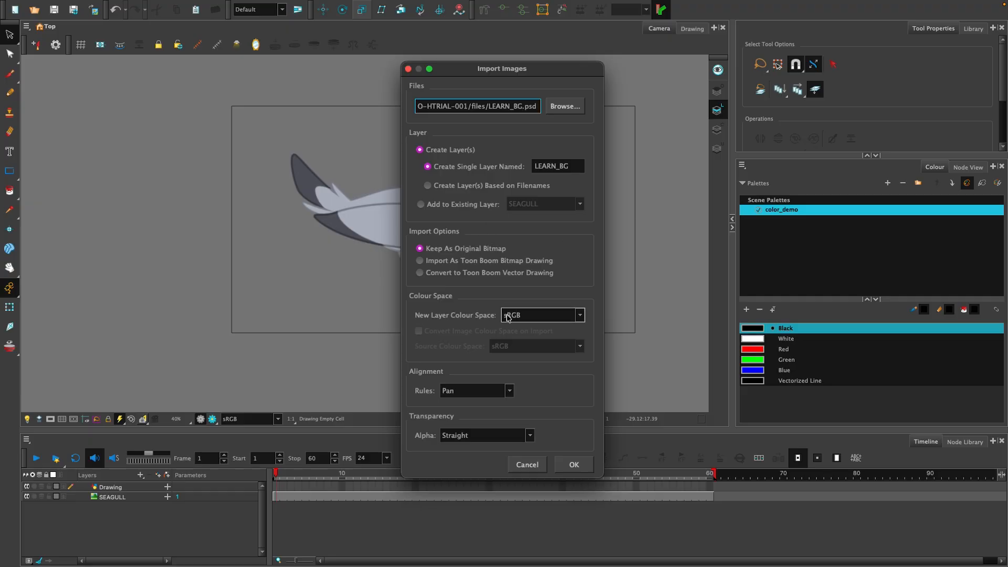
Step: Import LEARN_BG.psd with the Fit alignment rule, creating individual layers with straight transparency
left_click(462, 390)
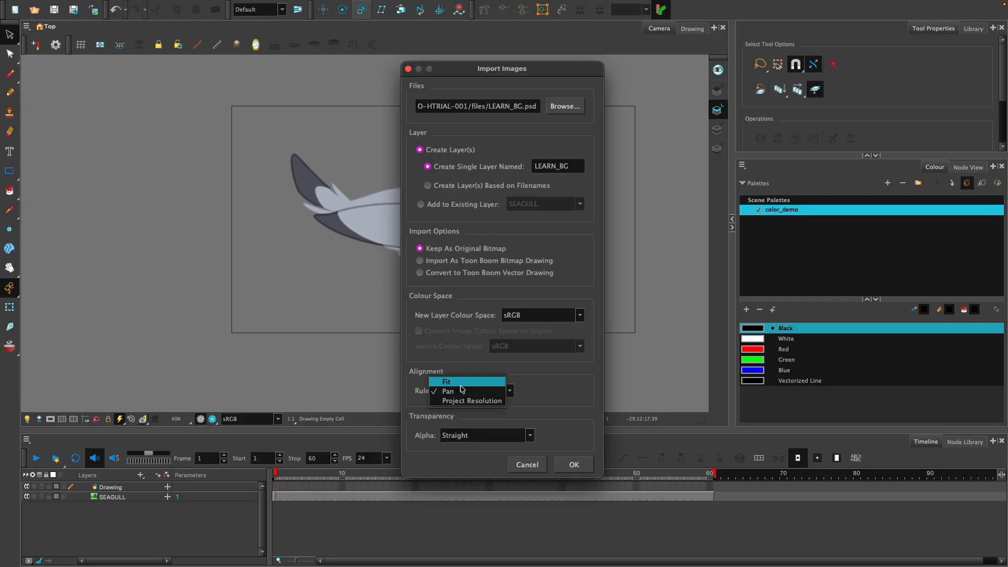
left_click(472, 388)
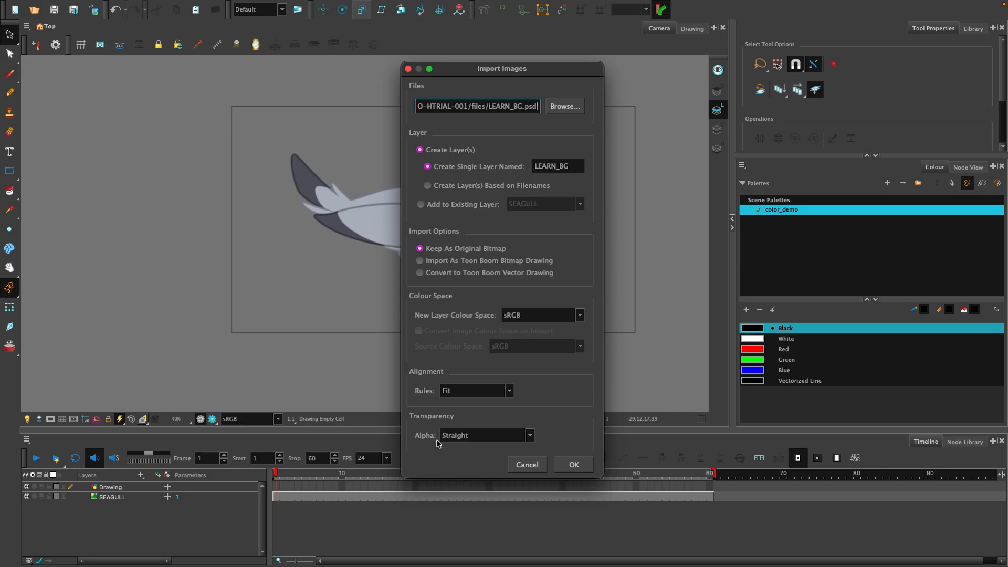
left_click(567, 464)
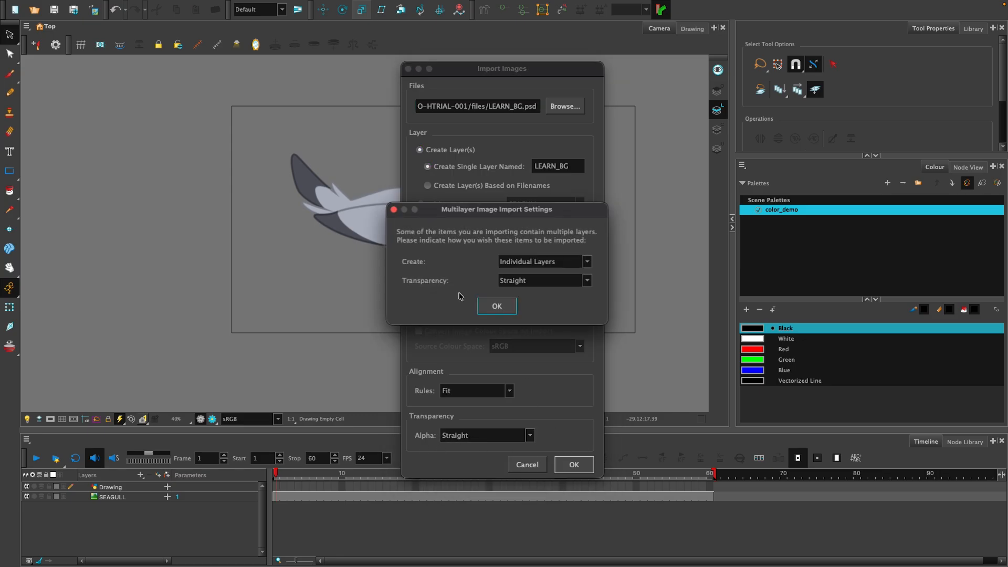
left_click(502, 308)
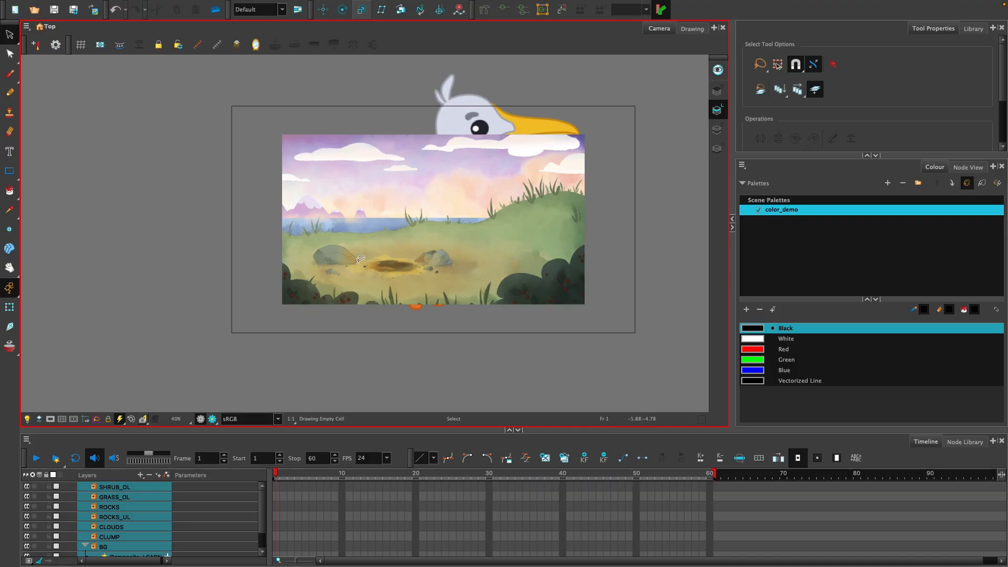
scroll(125, 396, "down", 2)
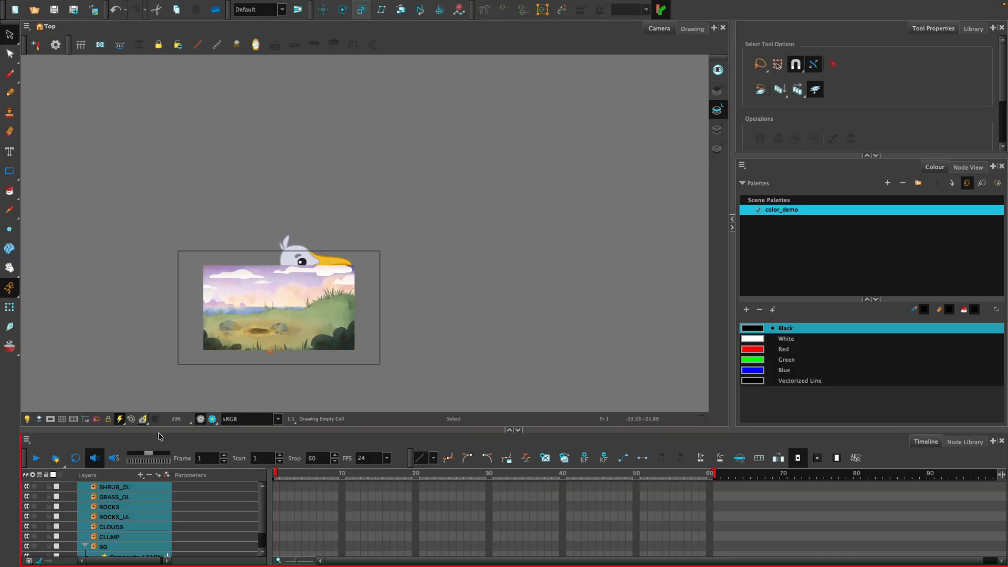
scroll(232, 308, "up", 2)
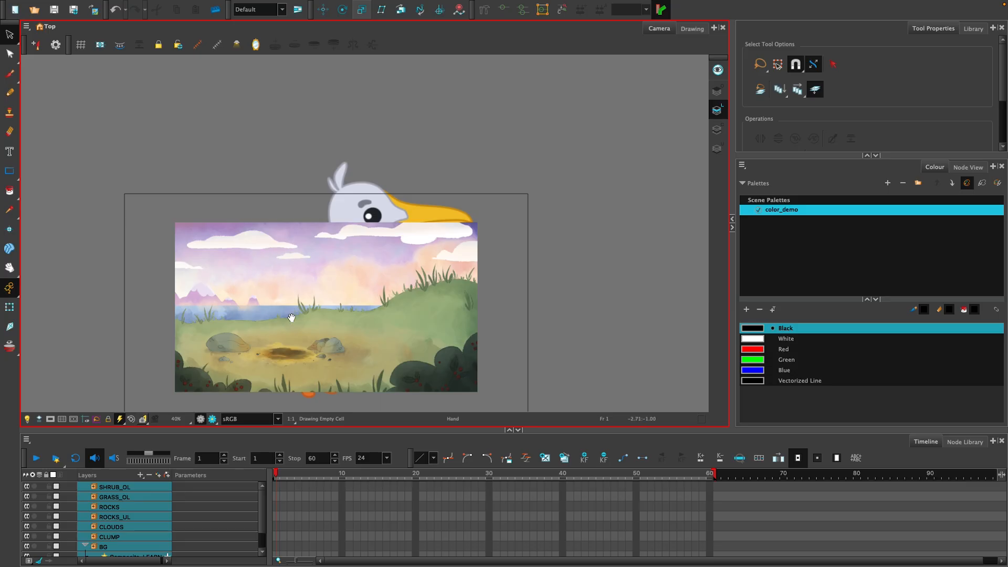
Step: Group all the selected LEARN_BG layers, from SHRUB_OL down to BG and its composite, into a single group
left_click_drag(292, 317, 360, 222)
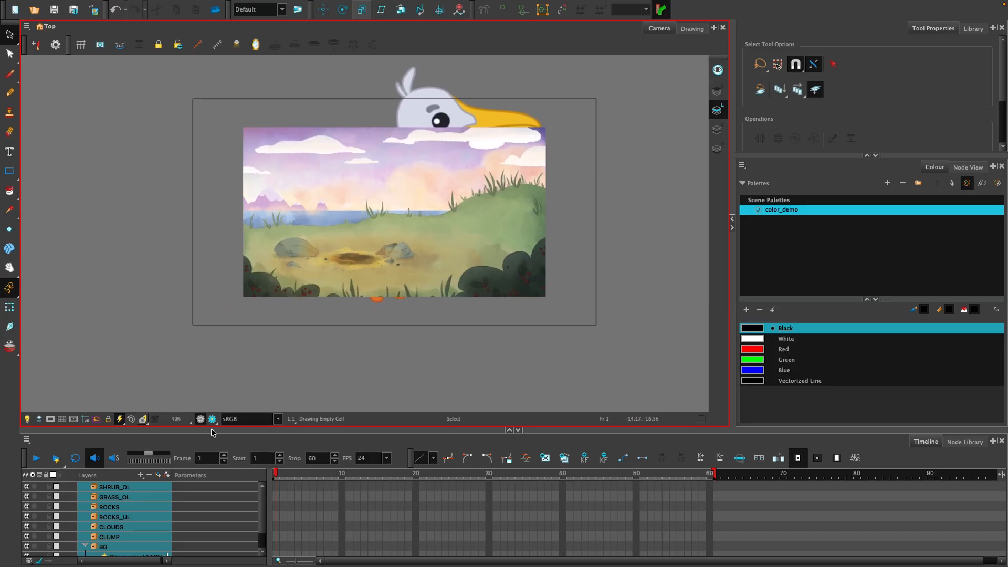
scroll(167, 508, "down", 3)
scroll(166, 509, "up", 3)
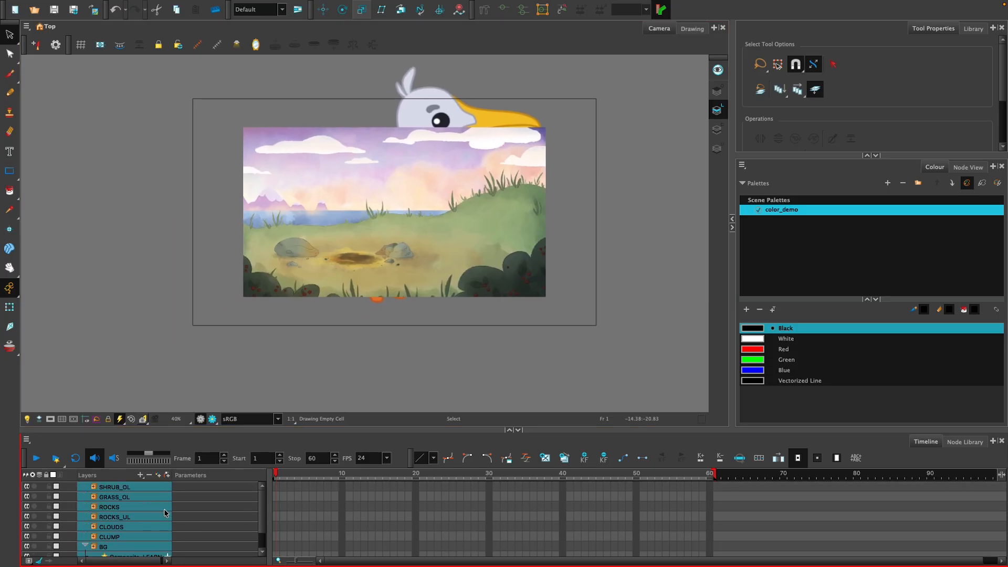
scroll(136, 489, "down", 3)
scroll(135, 488, "up", 3)
scroll(134, 488, "down", 3)
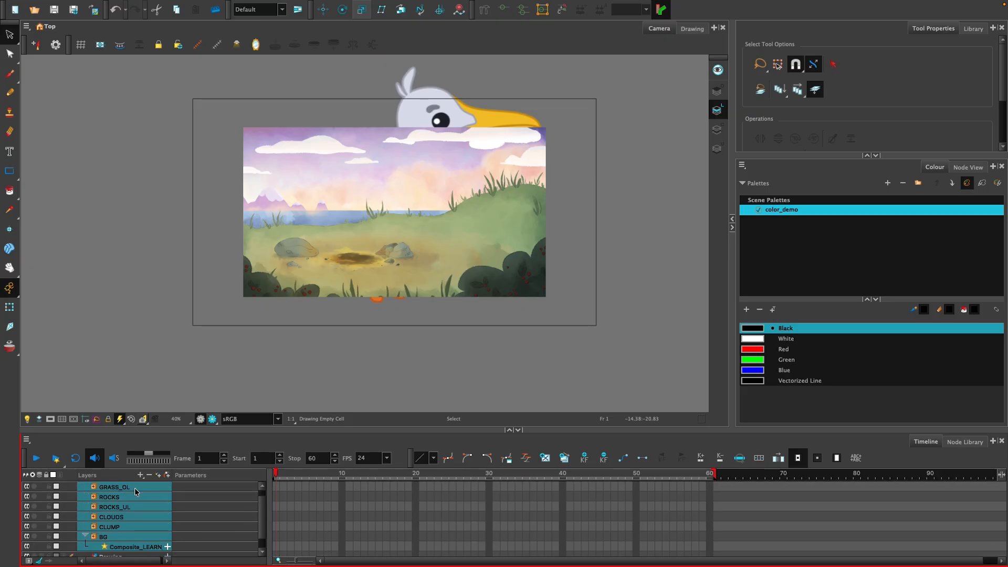
scroll(135, 487, "up", 3)
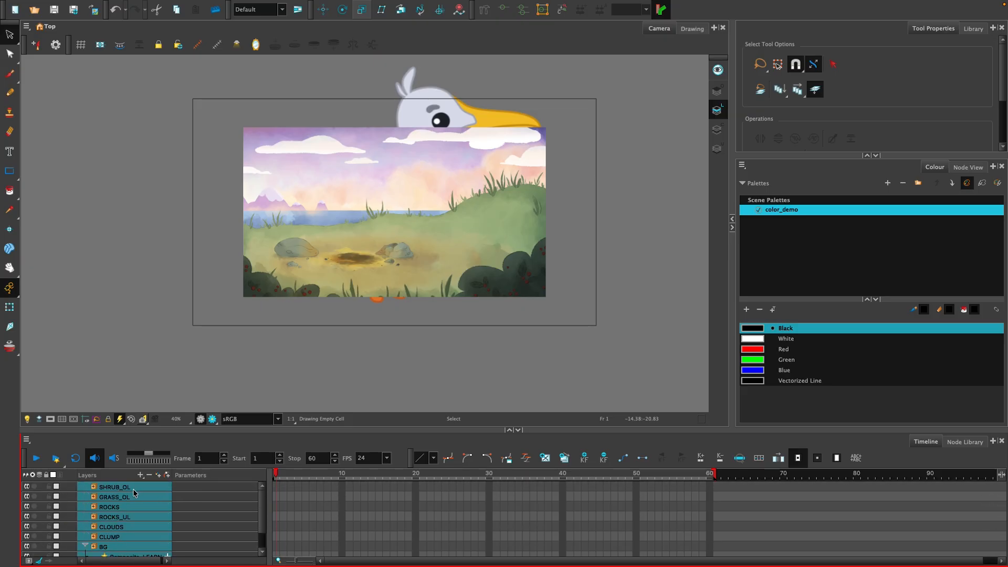
scroll(131, 501, "down", 3)
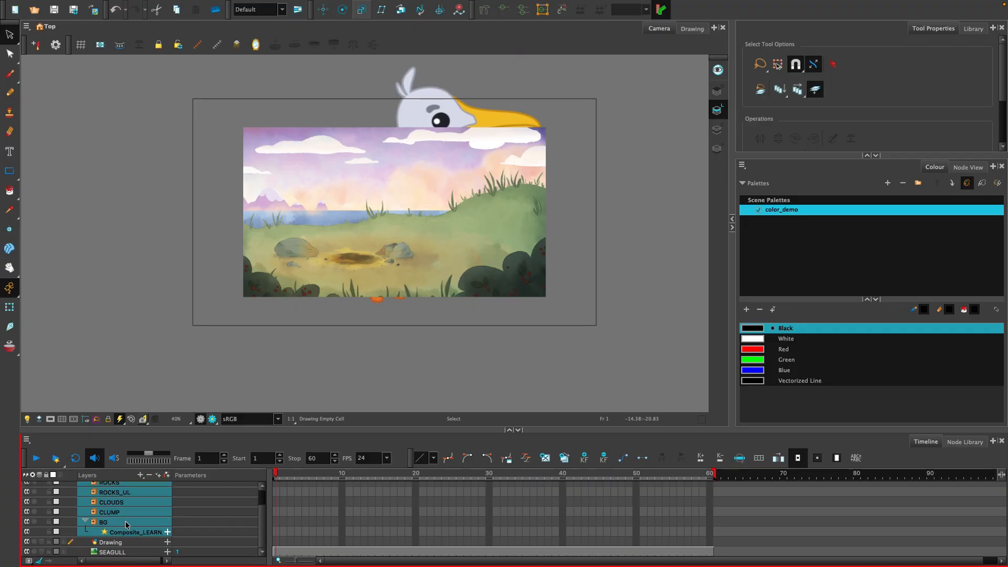
scroll(126, 524, "up", 3)
scroll(127, 524, "down", 3)
scroll(127, 522, "up", 3)
right_click(126, 522)
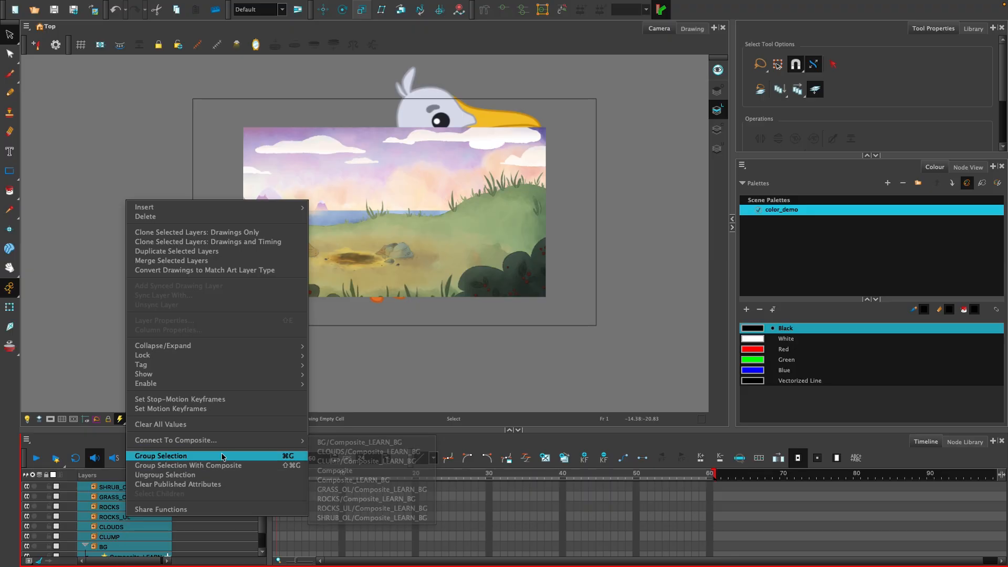
left_click(199, 456)
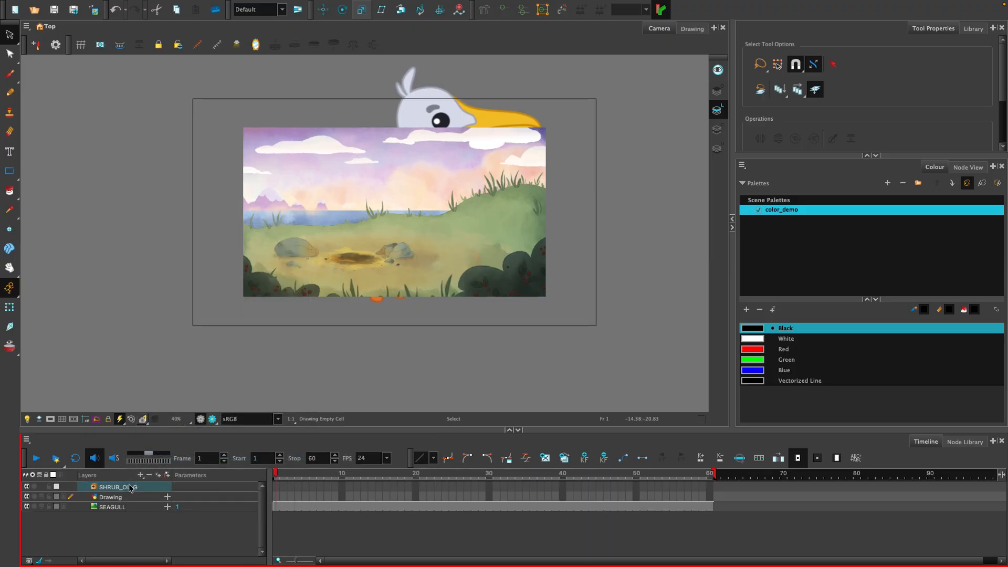
Step: Rename the new background group as BG-G
double_click(138, 487)
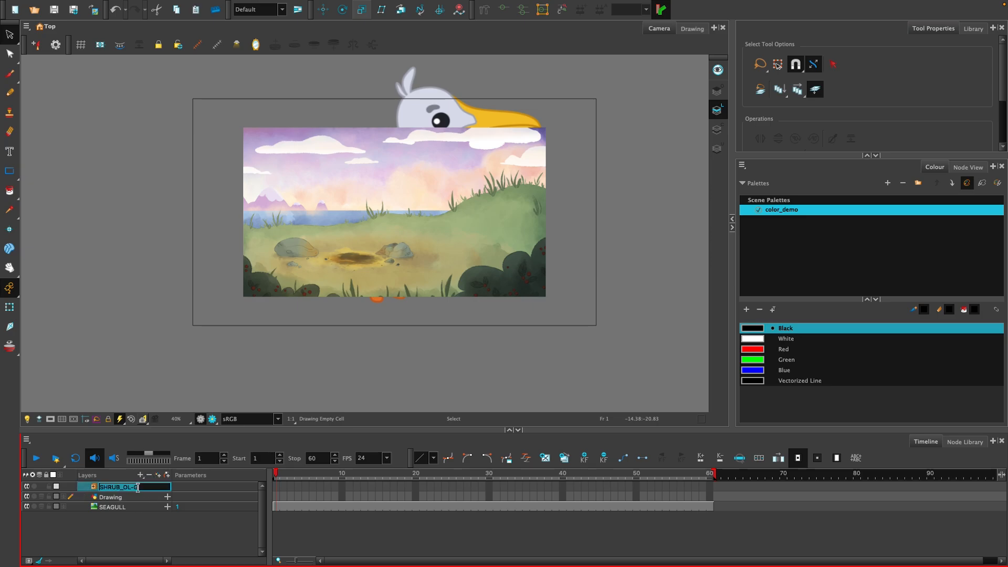
type("BG-G")
key("Return")
left_click(297, 424)
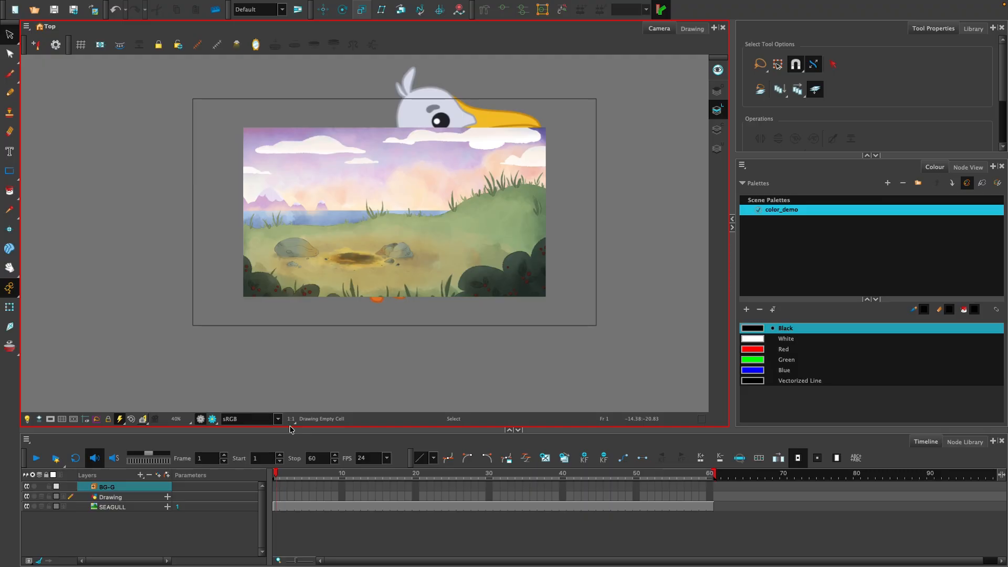
left_click(279, 440)
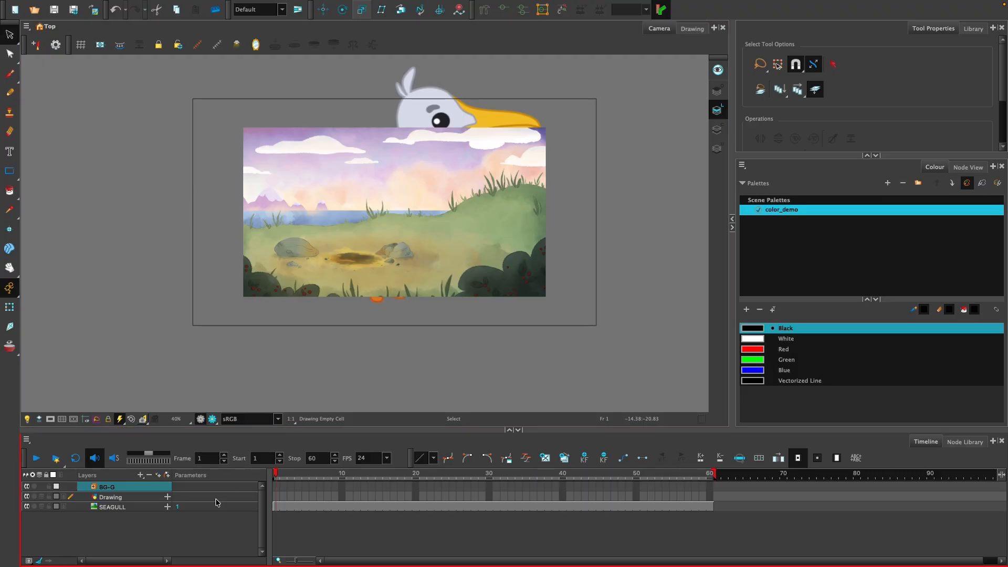
Step: Add a parent peg to the BG-G group and scale the background up from its centre to fill the camera frame
left_click(167, 477)
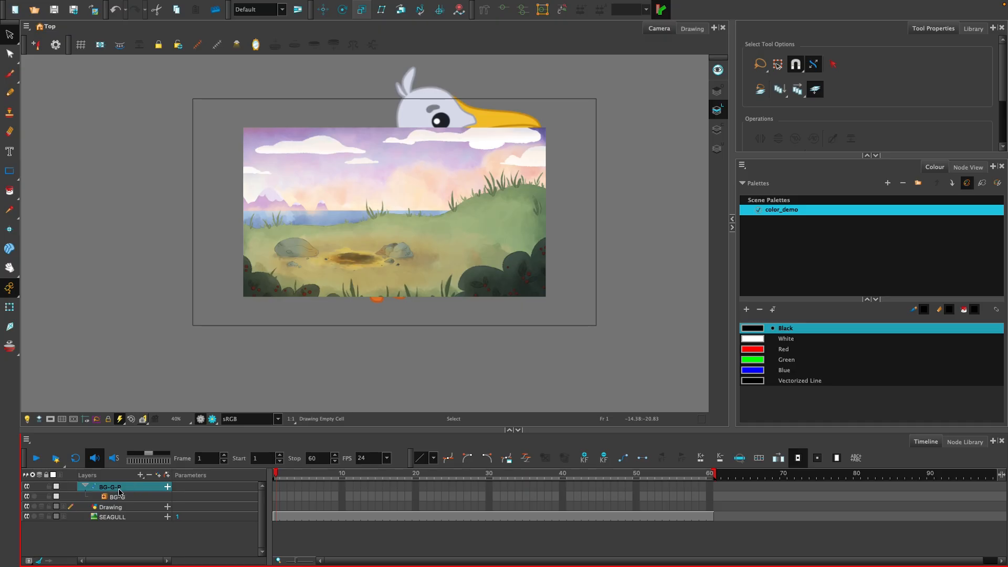
left_click(10, 307)
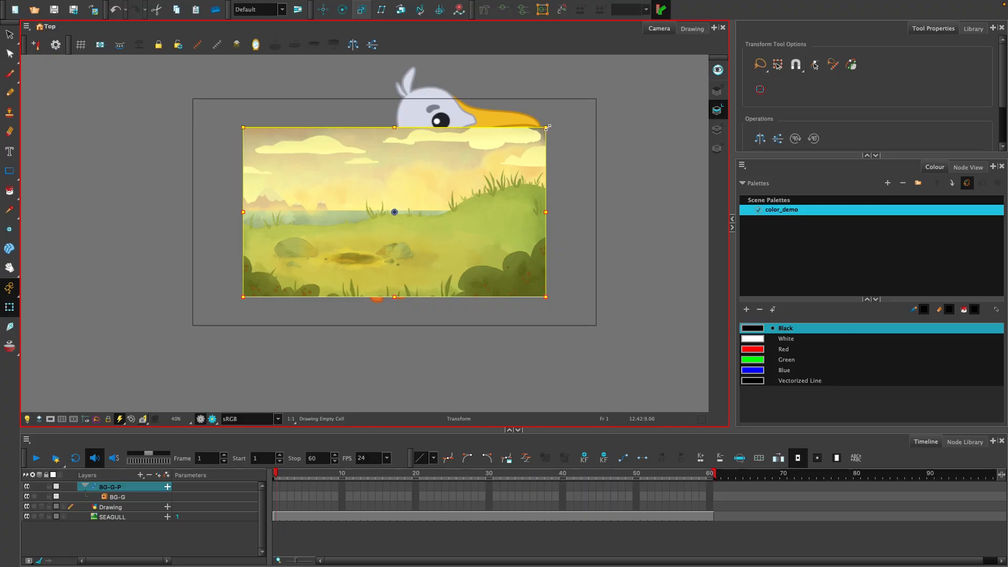
left_click_drag(548, 127, 601, 97)
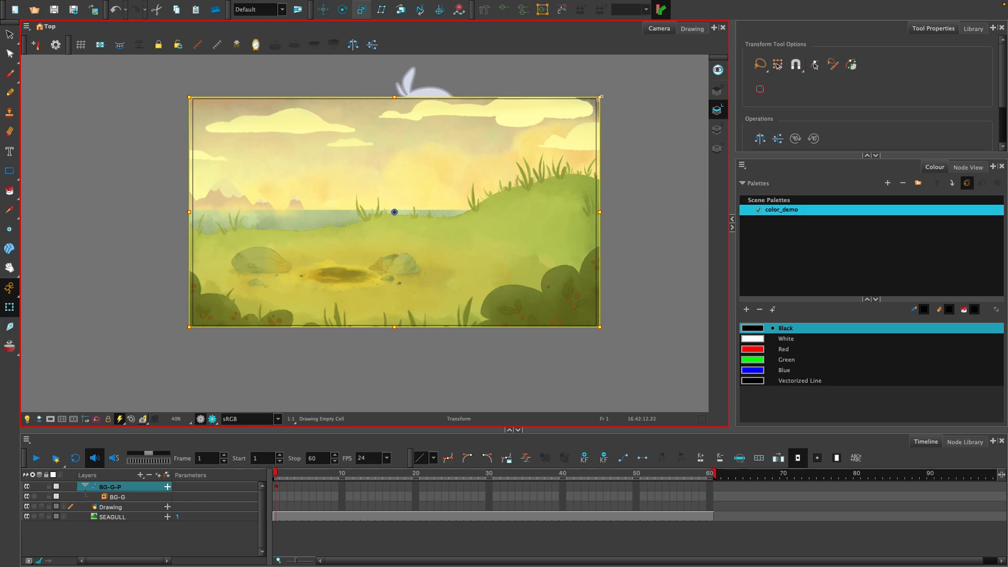
left_click(243, 536)
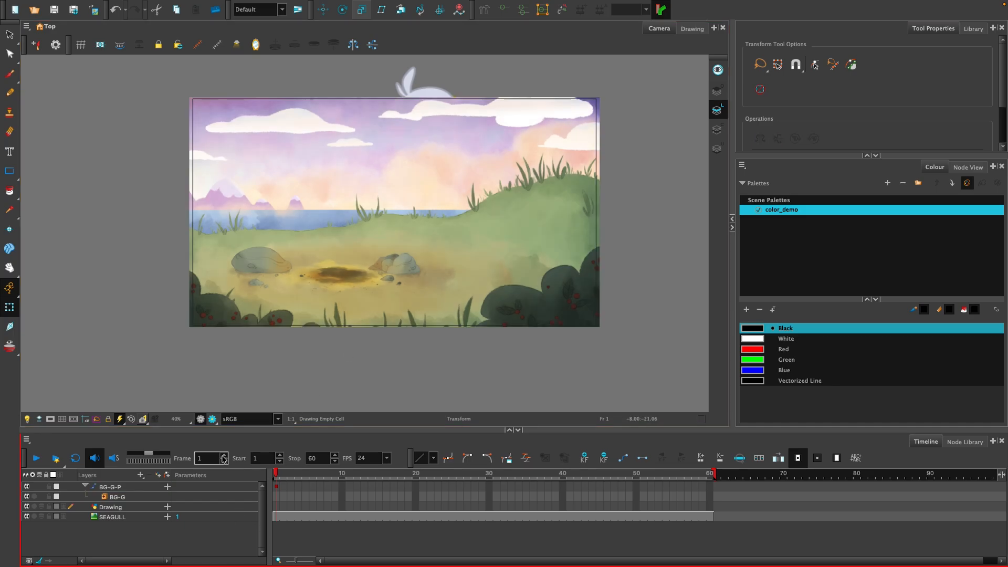
Step: Move the SEAGULL layer to the top of the layer stack, above the background's peg
left_click(118, 517)
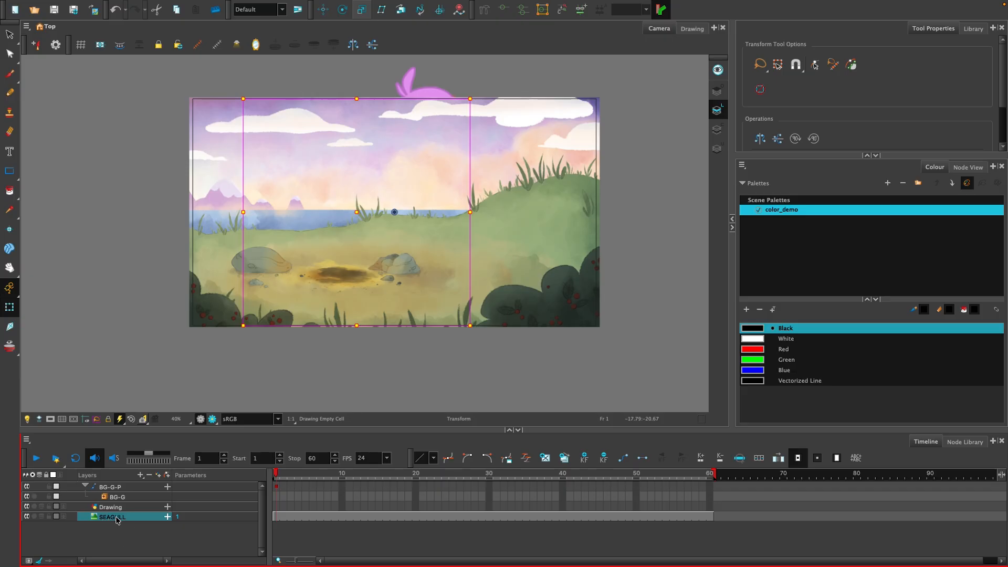
left_click_drag(118, 517, 112, 482)
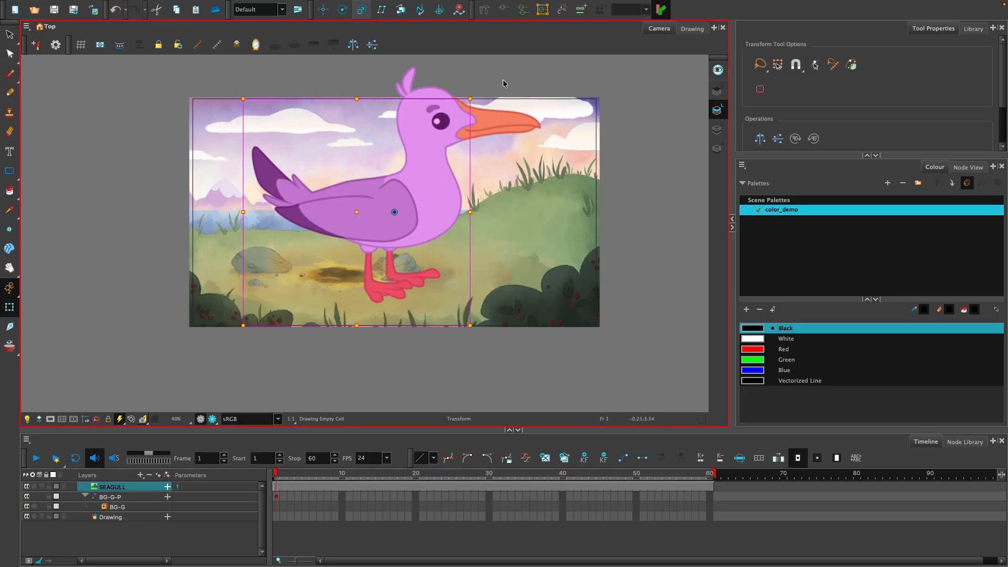
Step: Scale the seagull down to fit inside the camera frame and position it on the ground between the two rock groups
left_click_drag(471, 98, 441, 128)
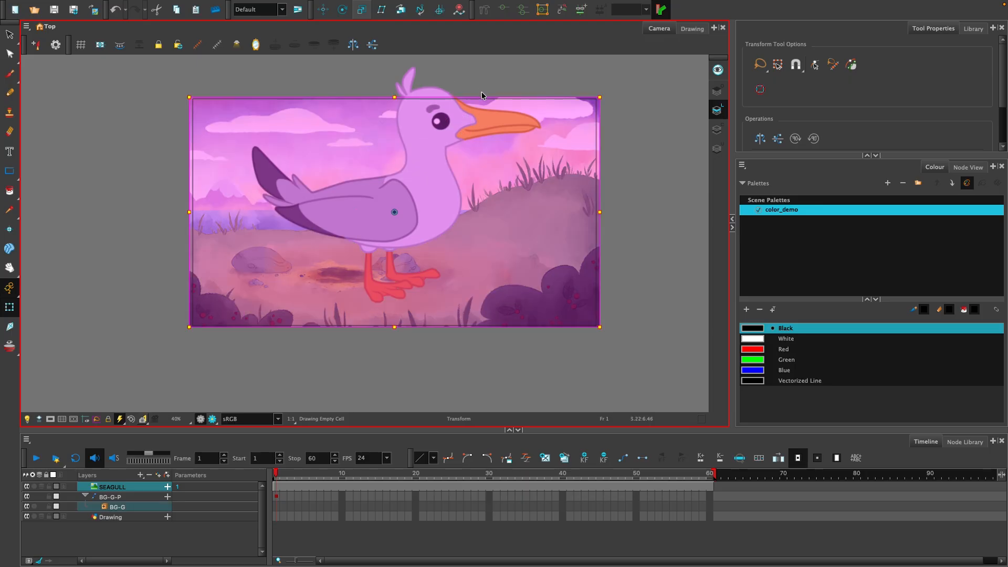
left_click(433, 139)
left_click_drag(470, 98, 441, 140)
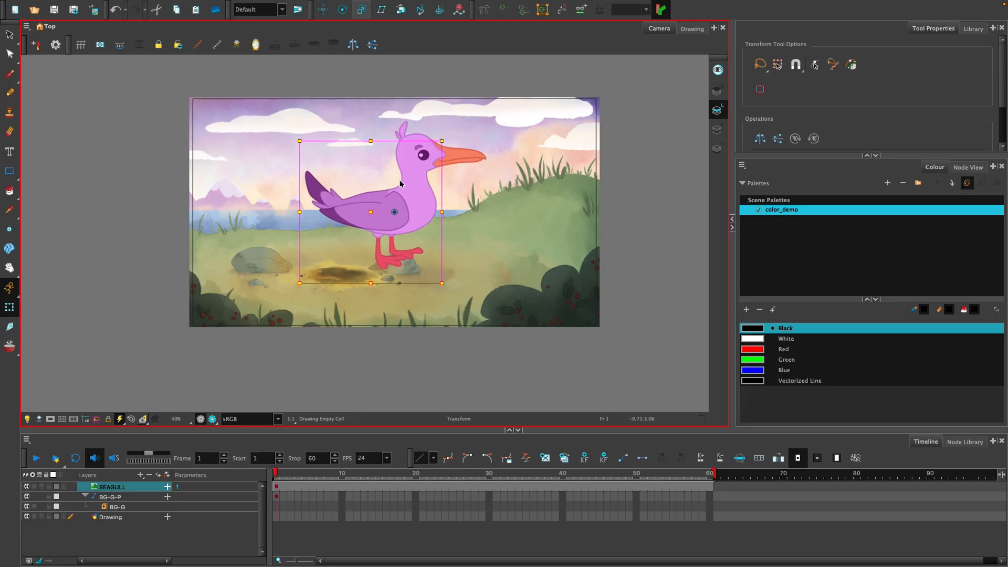
left_click_drag(400, 184, 357, 183)
left_click(146, 175)
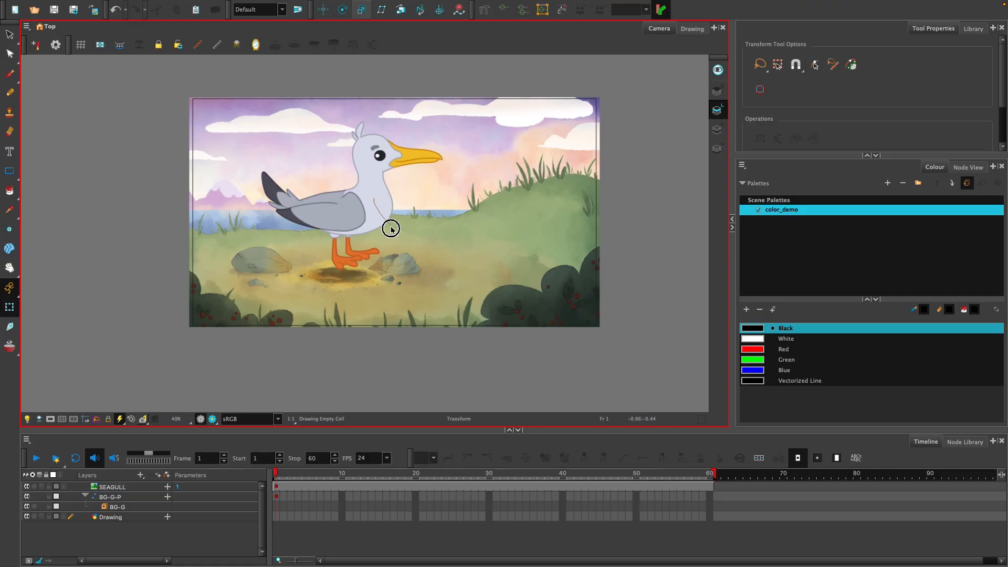
key("ctrl+a")
left_click(135, 161)
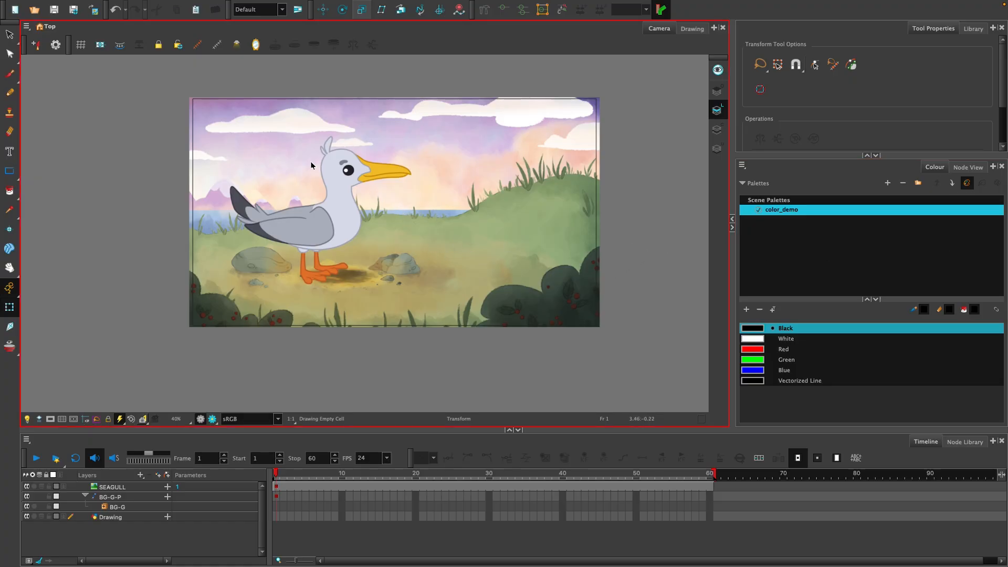
Step: Create a new scene palette named seagull with the Colour palette type
scroll(349, 216, "up", 2)
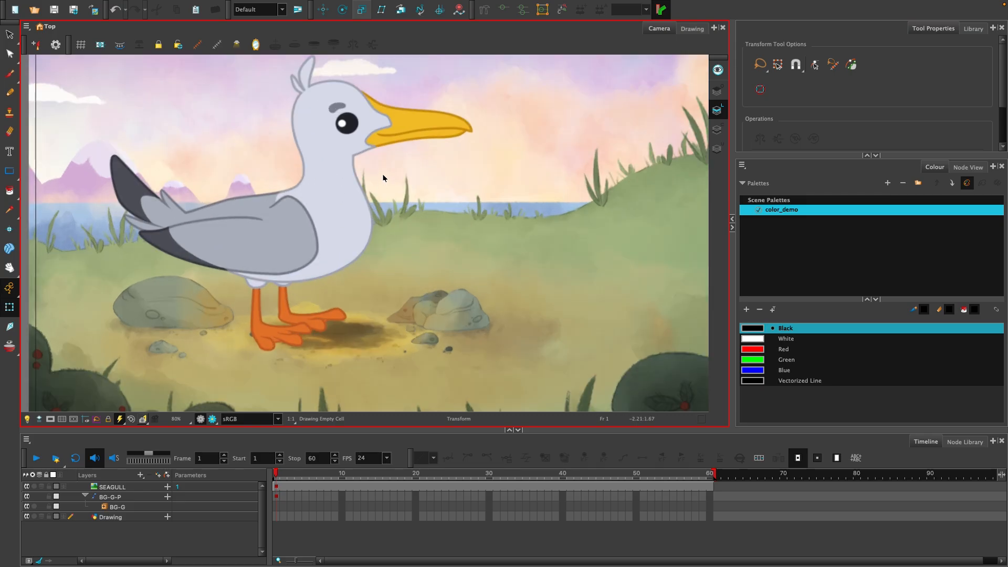
left_click_drag(382, 180, 370, 220)
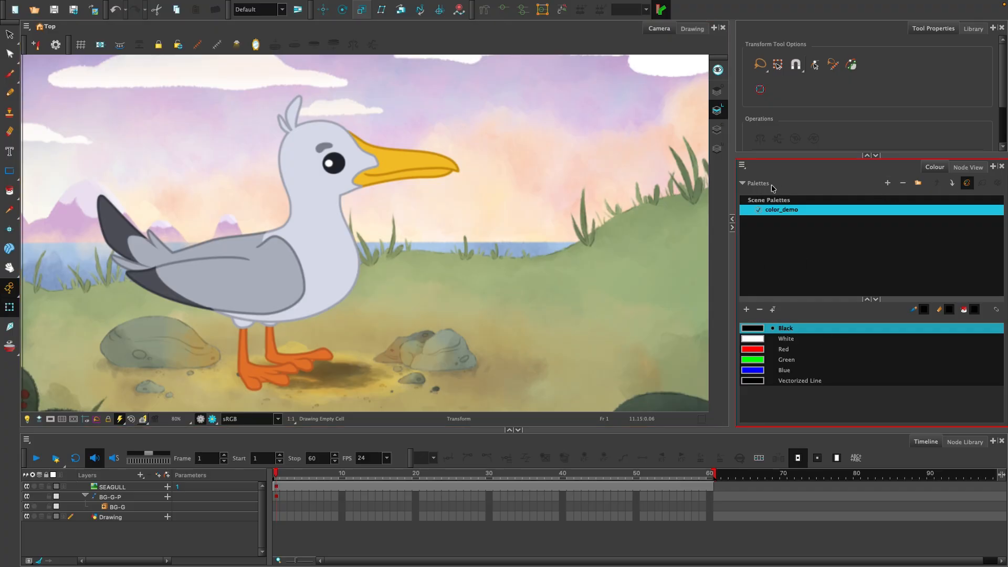
left_click(887, 183)
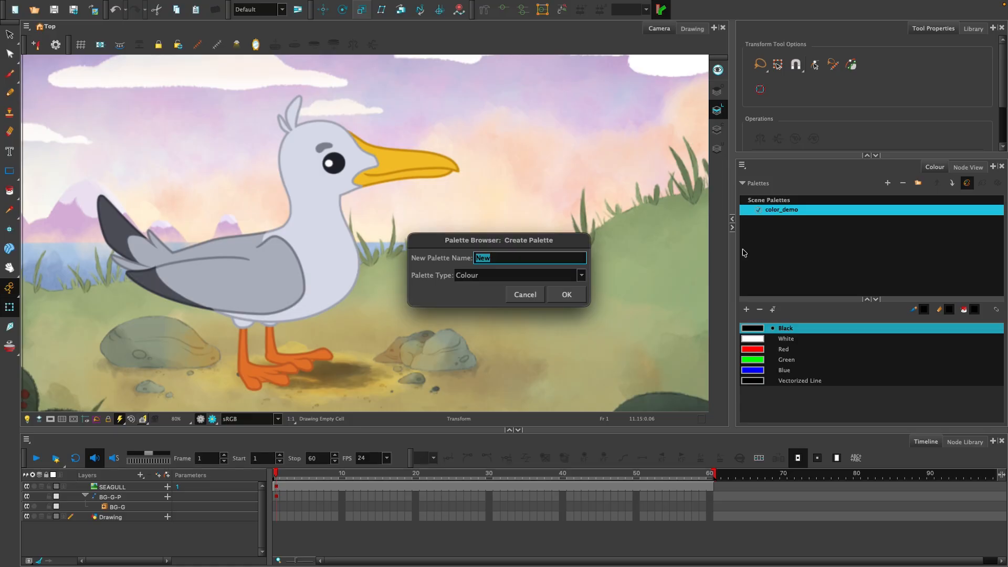
type("seagull")
left_click(564, 295)
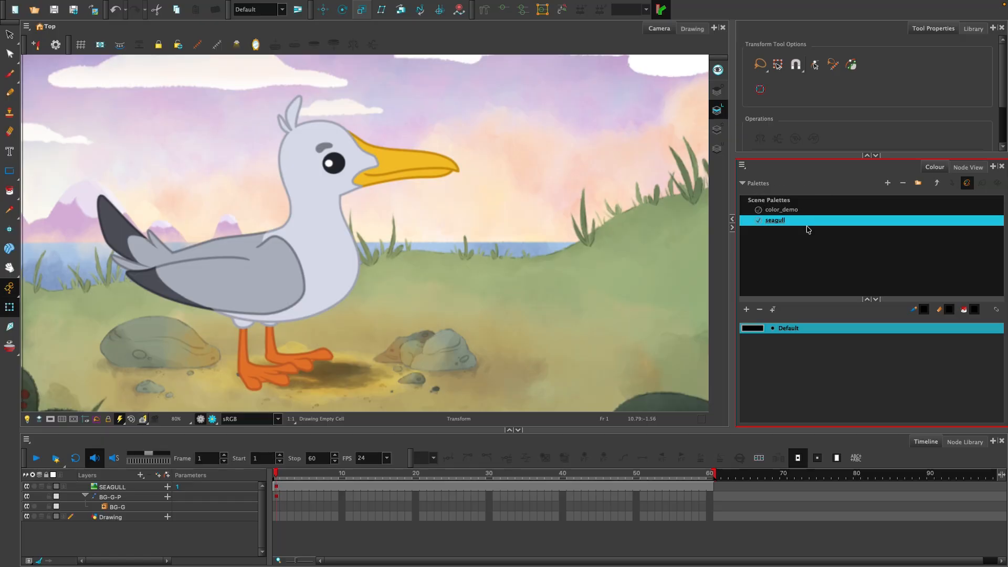
Step: Add a new colour swatch to the seagull palette and name it body-F
left_click(826, 380)
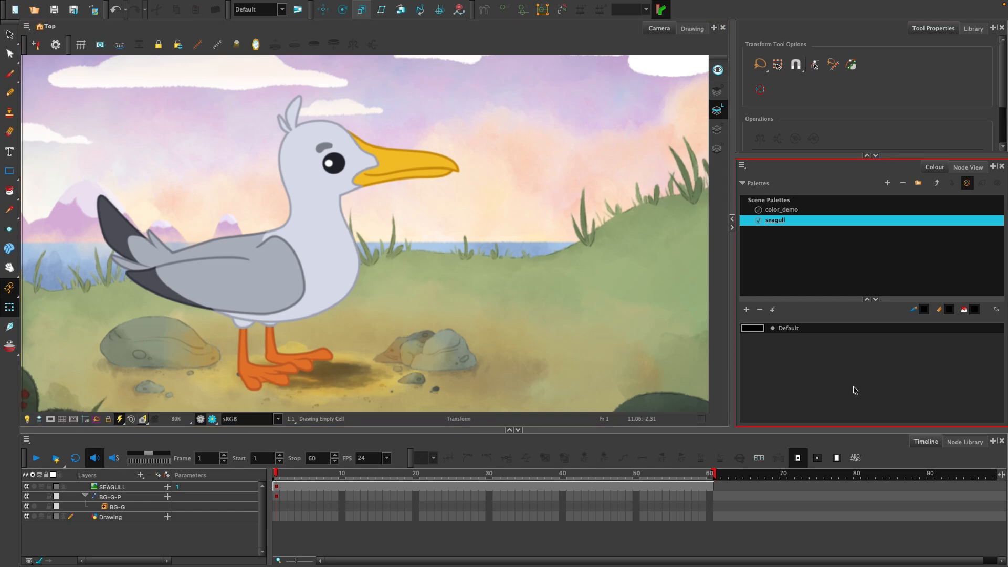
left_click(793, 384)
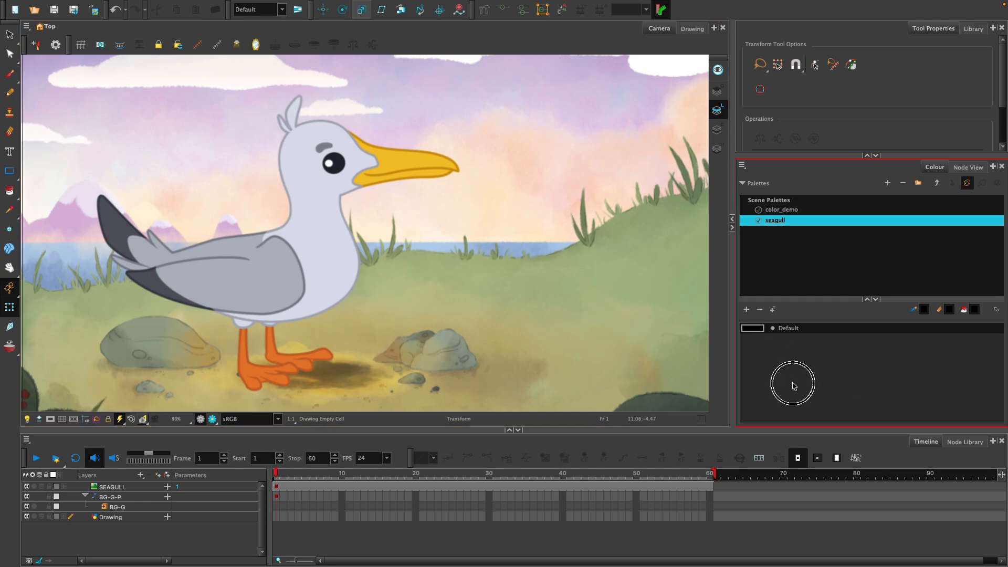
left_click(749, 313)
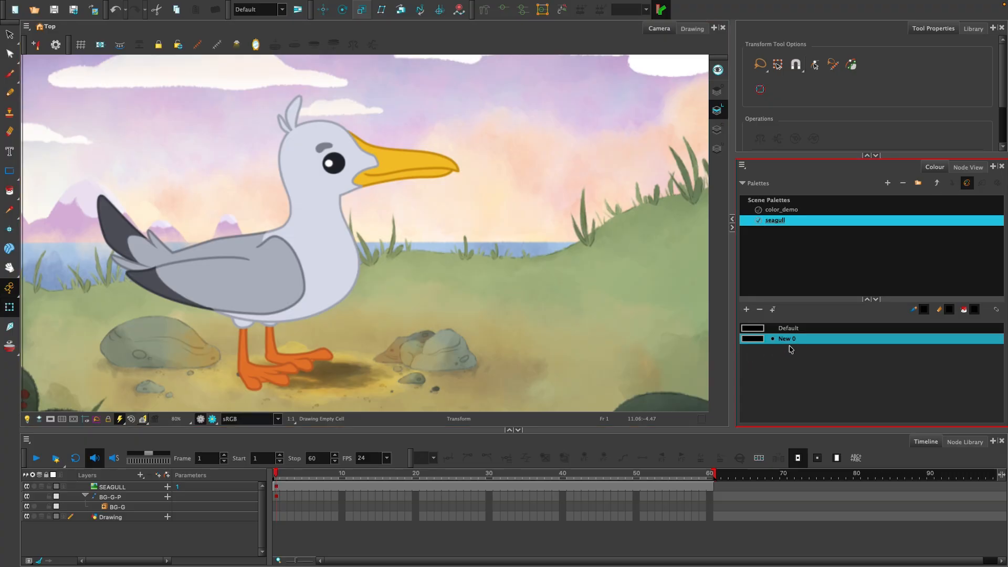
double_click(789, 342)
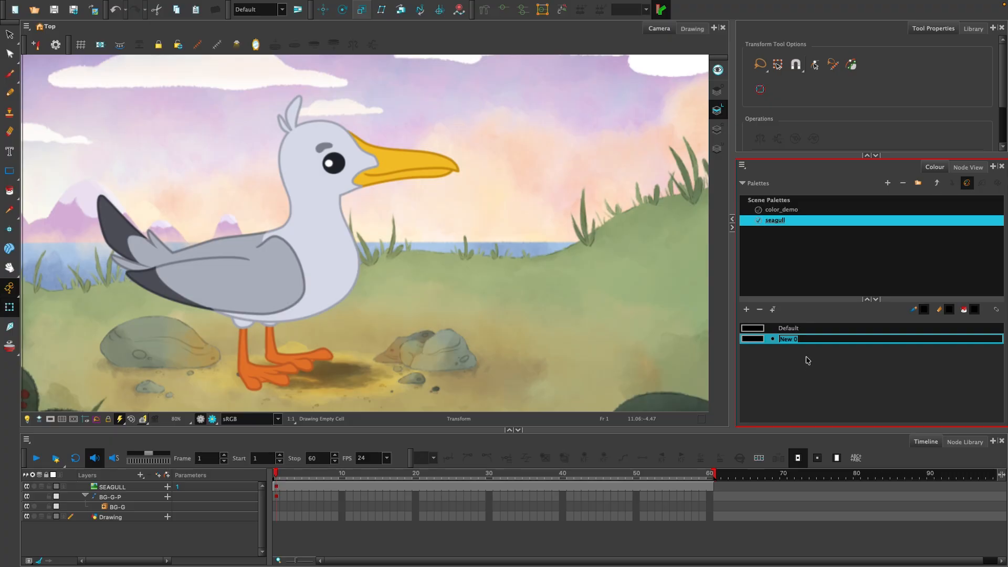
type("body-F")
left_click(790, 371)
left_click(796, 340)
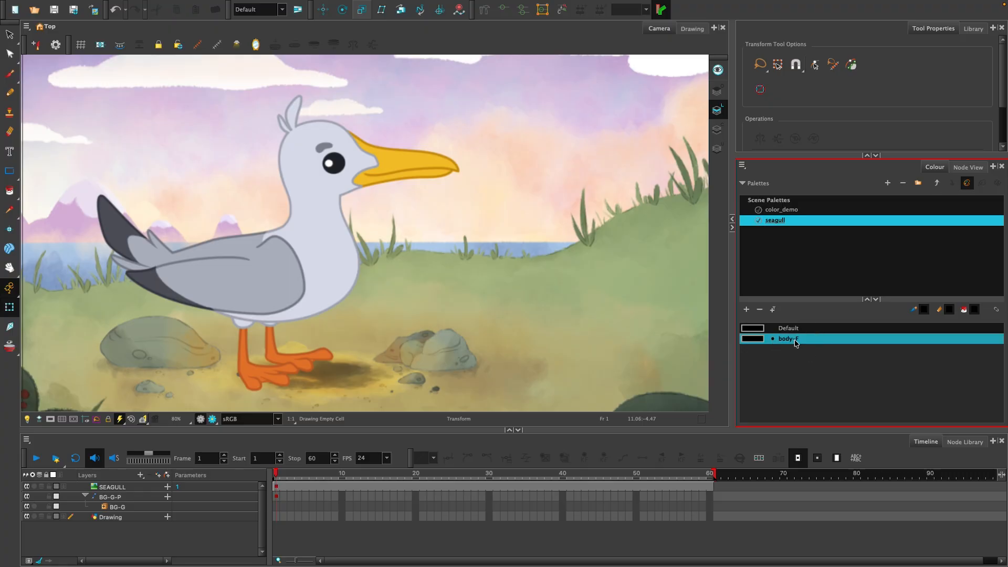
Step: Set the body-F swatch to the seagull's pale body colour by sampling its chest with the colour picker's dropper
double_click(753, 339)
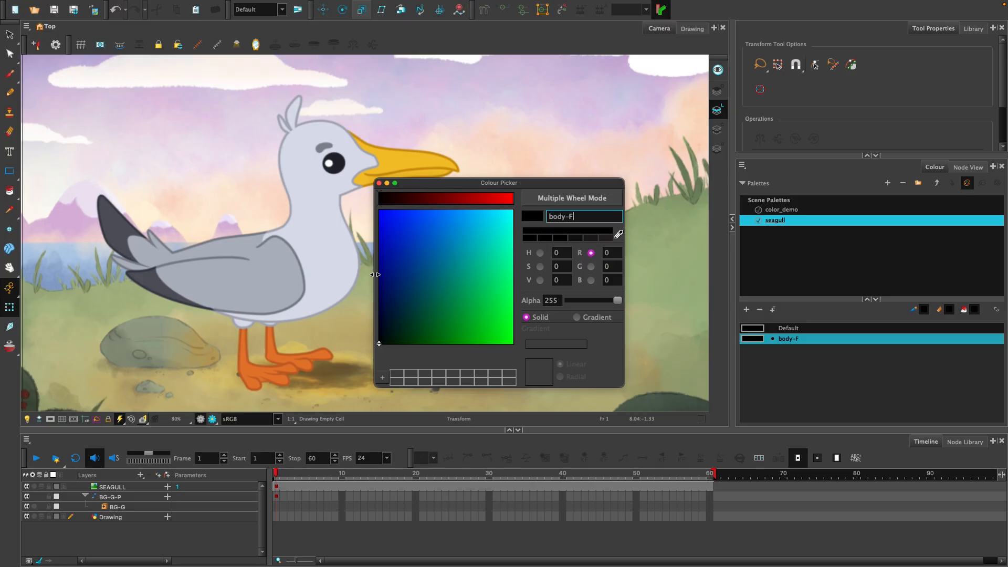
left_click(618, 234)
left_click(493, 307)
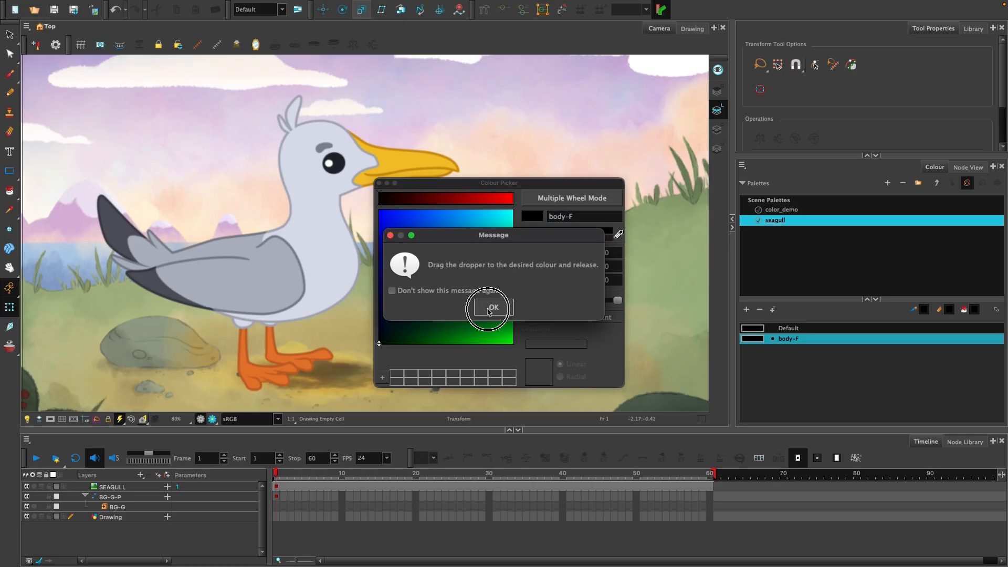
left_click_drag(619, 236, 336, 241)
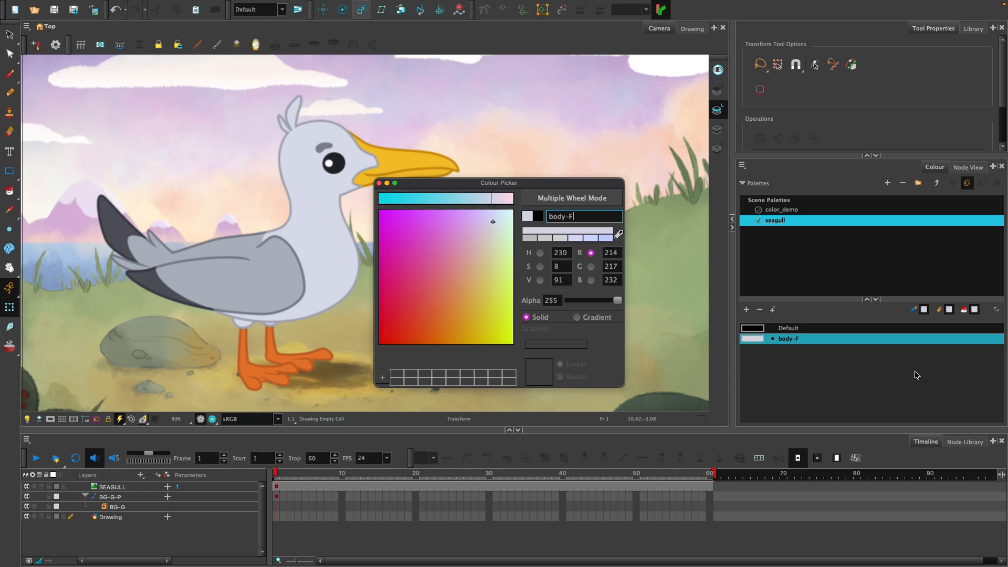
left_click(891, 374)
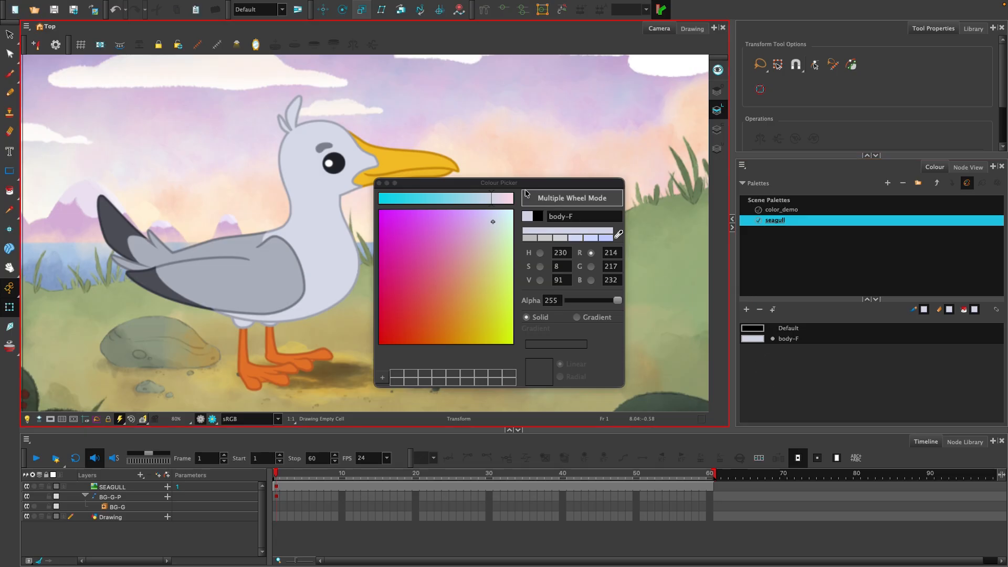
left_click(379, 183)
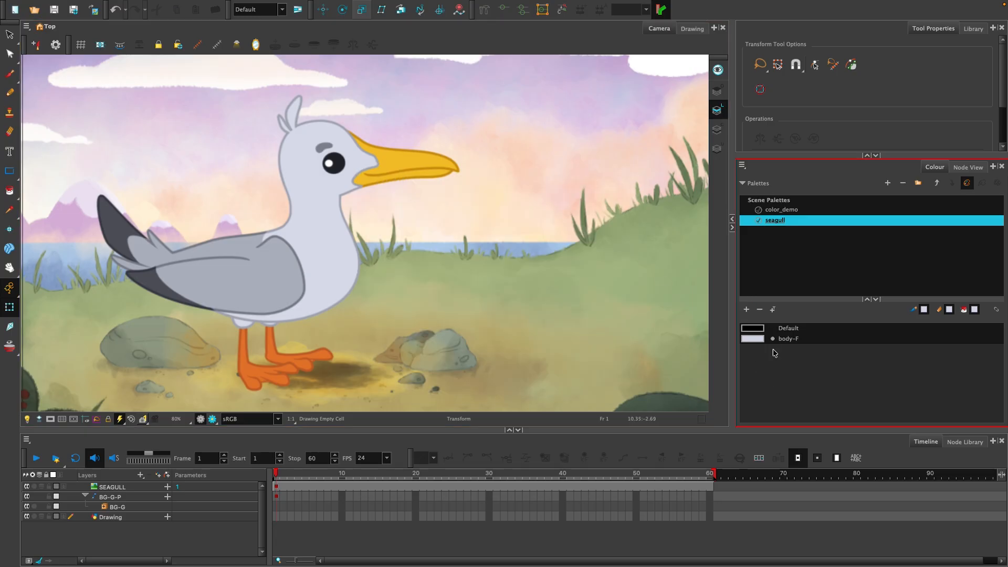
Step: Add a new colour swatch to the seagull palette and name it wings-F
left_click(746, 309)
left_click(756, 353)
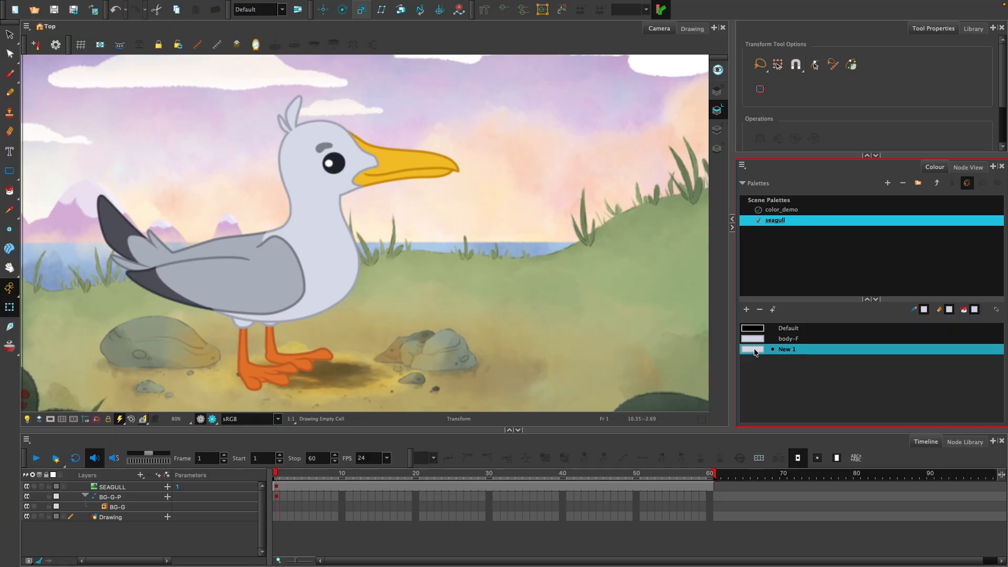
double_click(796, 352)
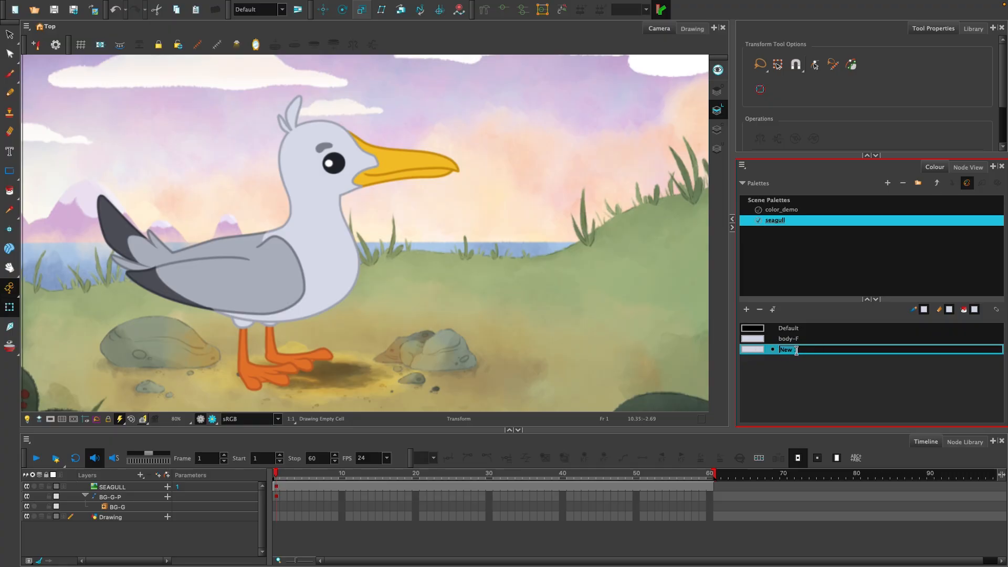
type("wings-F")
key("Return")
left_click(801, 353)
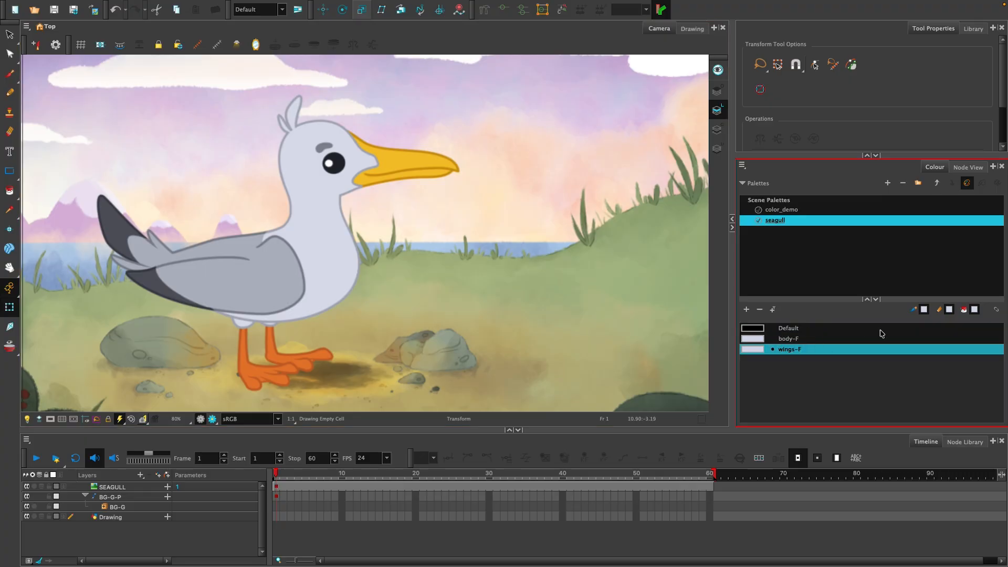
Step: Set the wings-F swatch to the seagull's mid-grey wing colour by sampling the wing with the colour picker's dropper
double_click(756, 350)
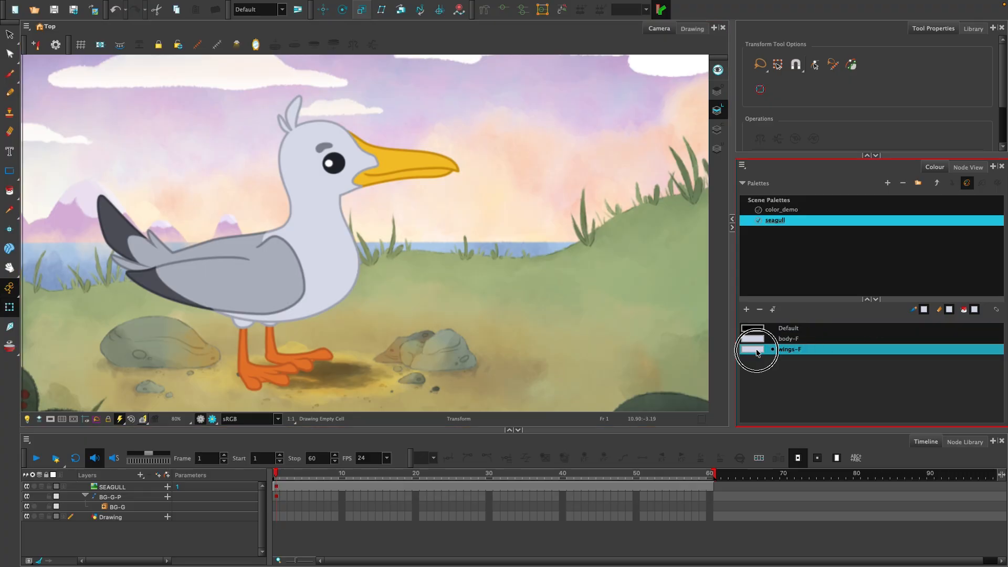
left_click(619, 234)
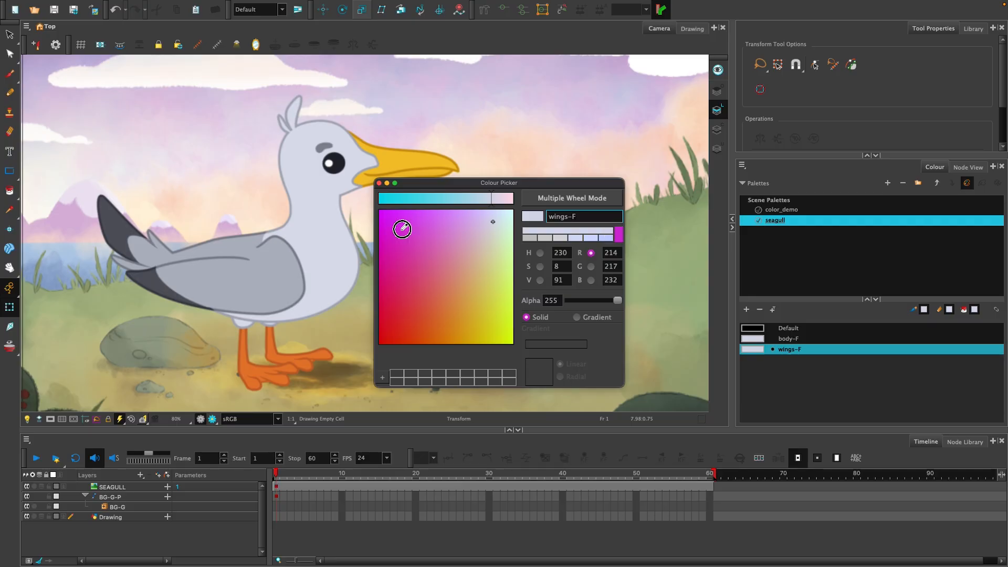
left_click(255, 279)
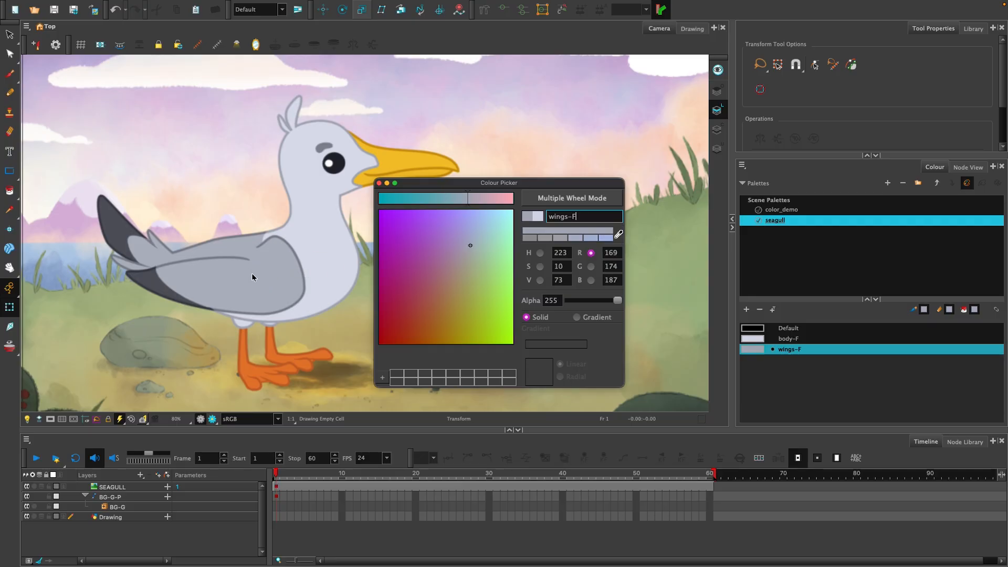
left_click(779, 360)
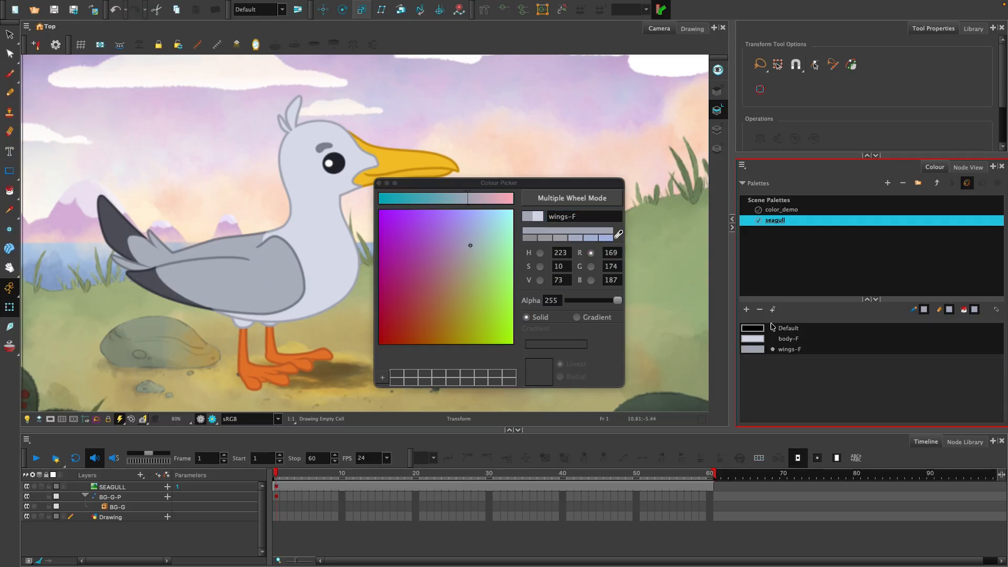
Step: Add another colour swatch to the seagull palette and name it wingtips-F
left_click(746, 310)
double_click(786, 360)
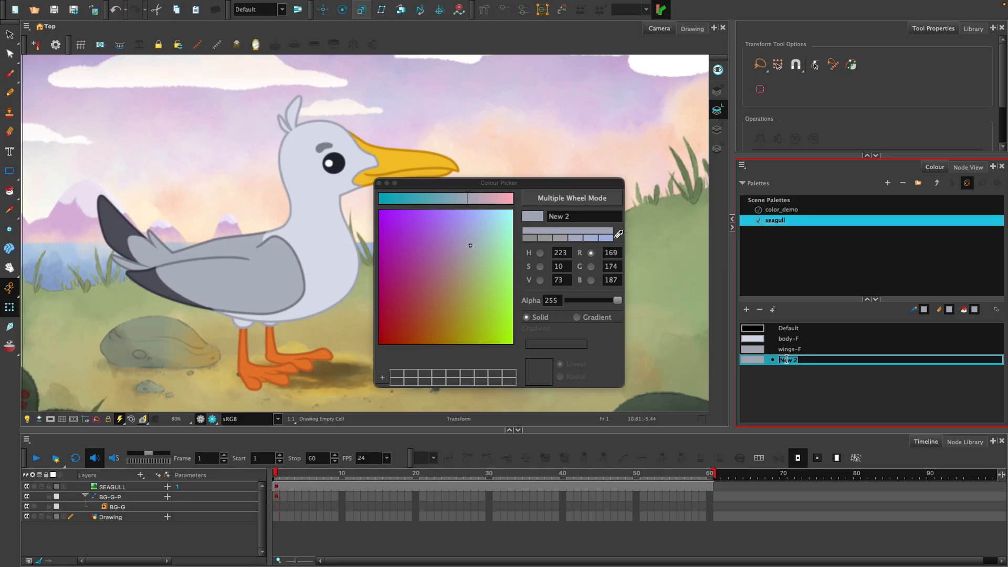
type("wingtips")
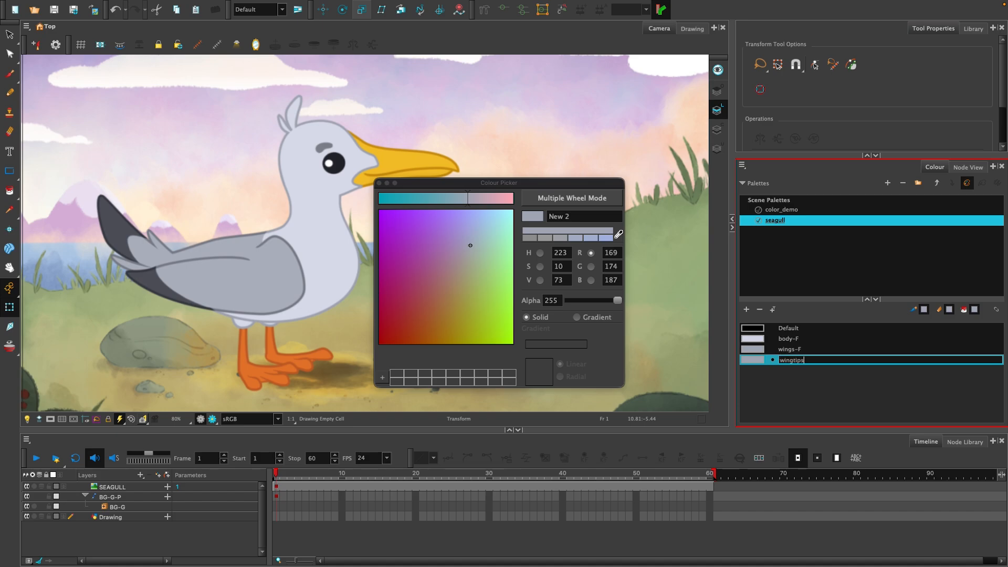
type("-F")
key("Return")
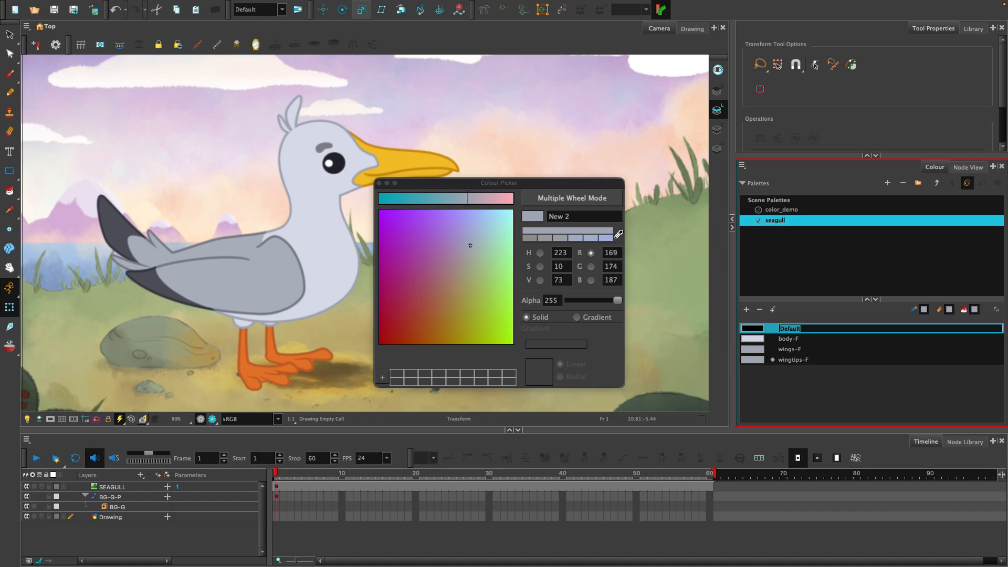
Step: Set the wingtips-F swatch to the dark grey sampled from the seagull's upper wingtip
left_click(840, 359)
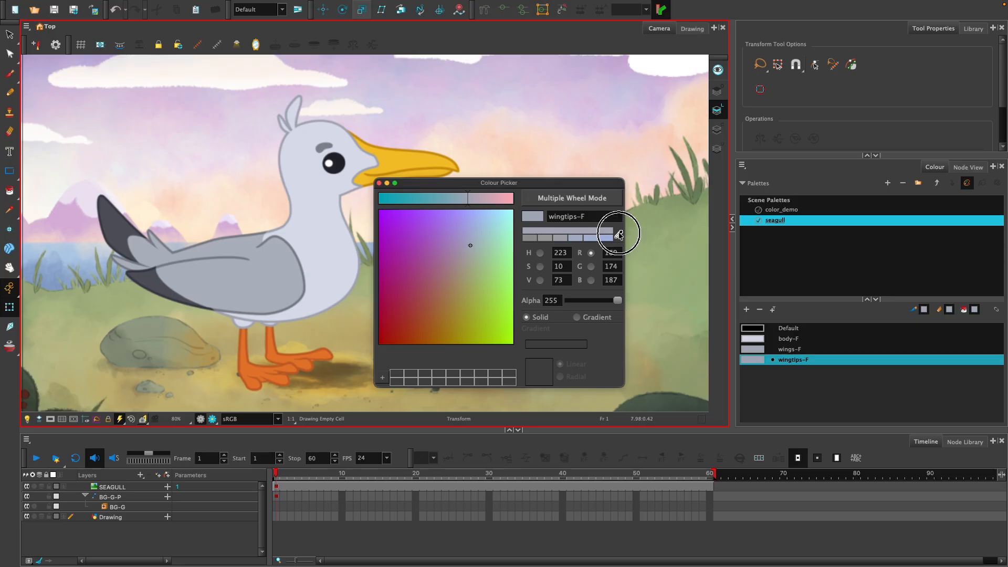
left_click(618, 235)
left_click(109, 218)
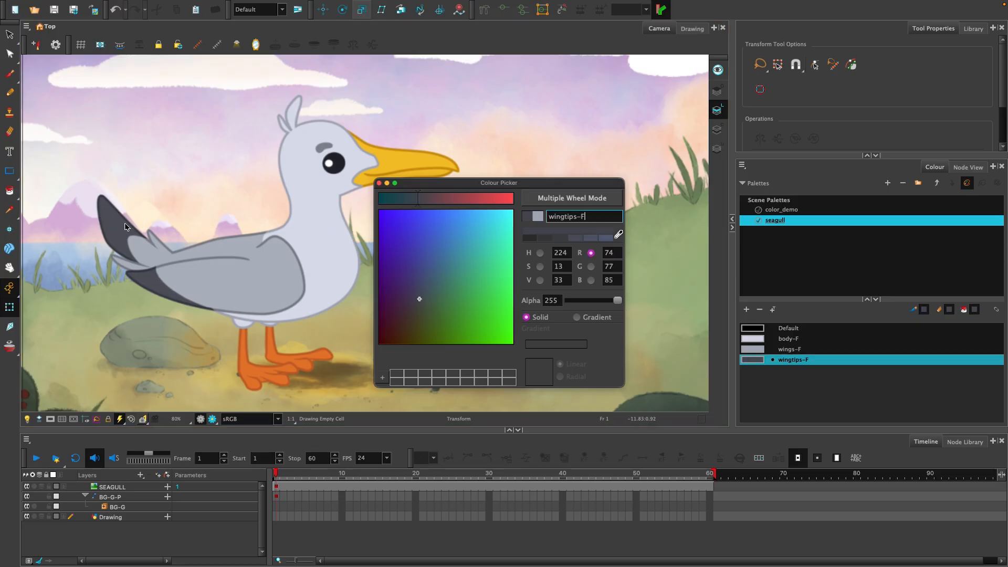
left_click(846, 383)
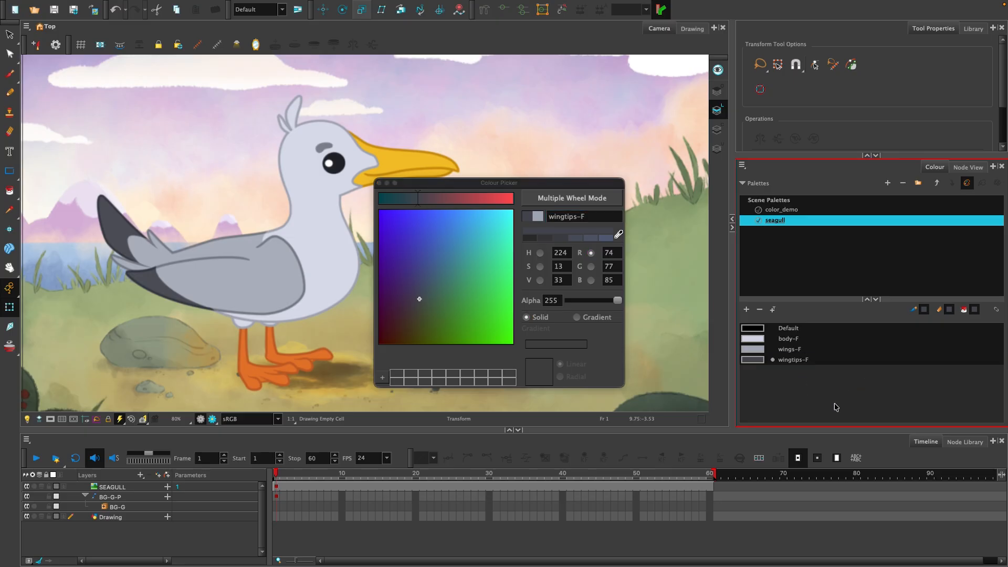
Step: Add a swatch named beak-F to the seagull palette and set its colour to the yellow sampled from the beak
left_click(744, 310)
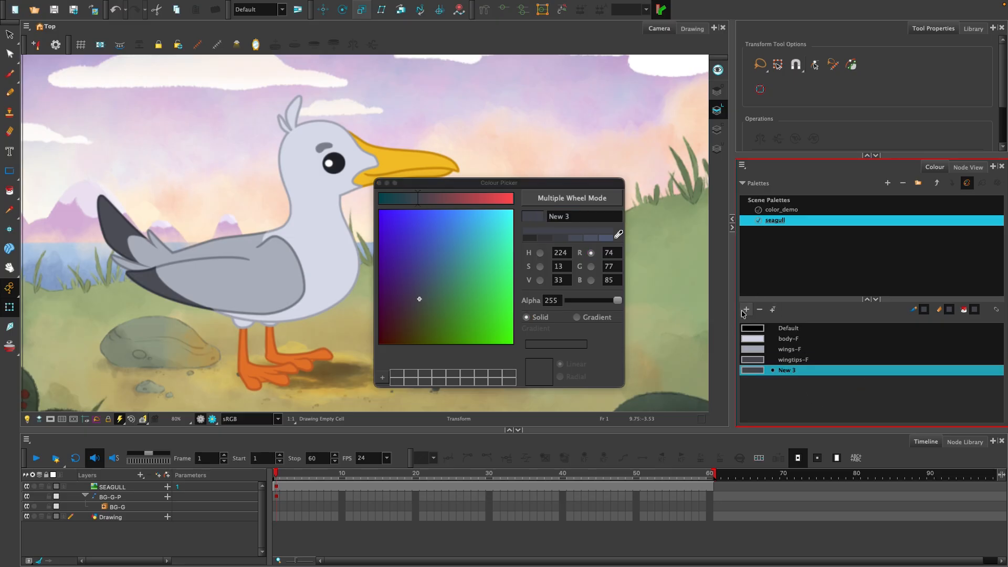
left_click(792, 374)
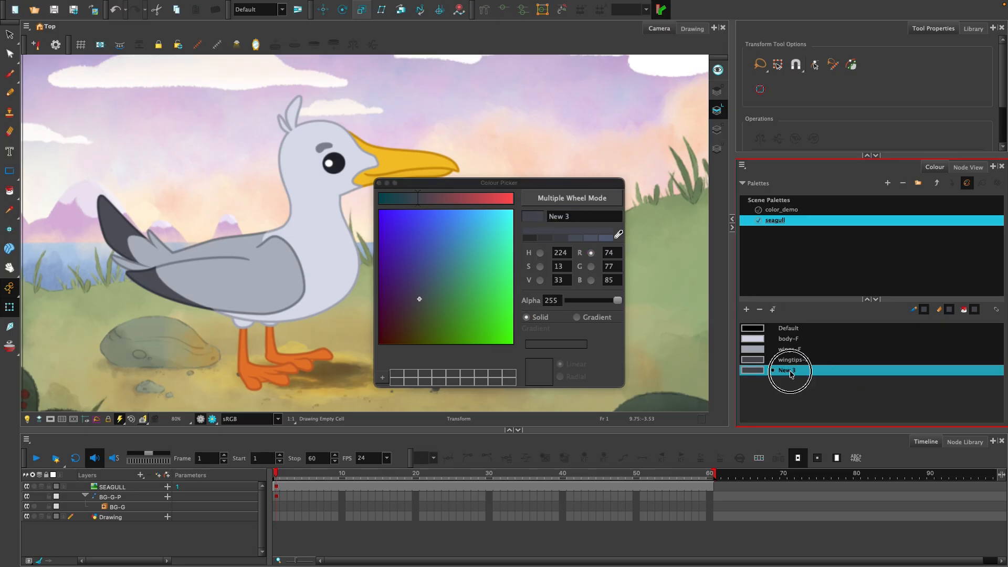
double_click(790, 372)
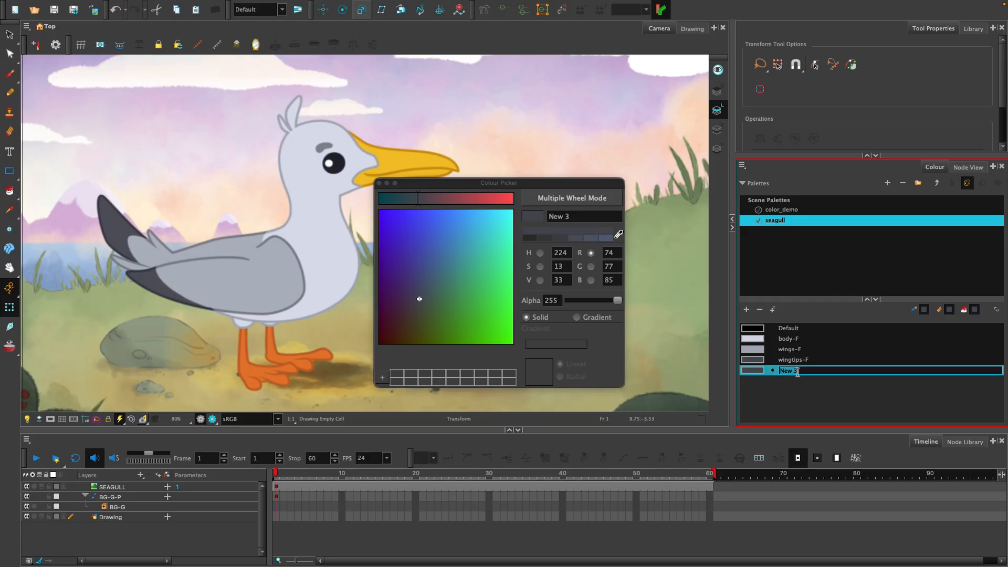
type("beak-F")
key("Return")
left_click(851, 370)
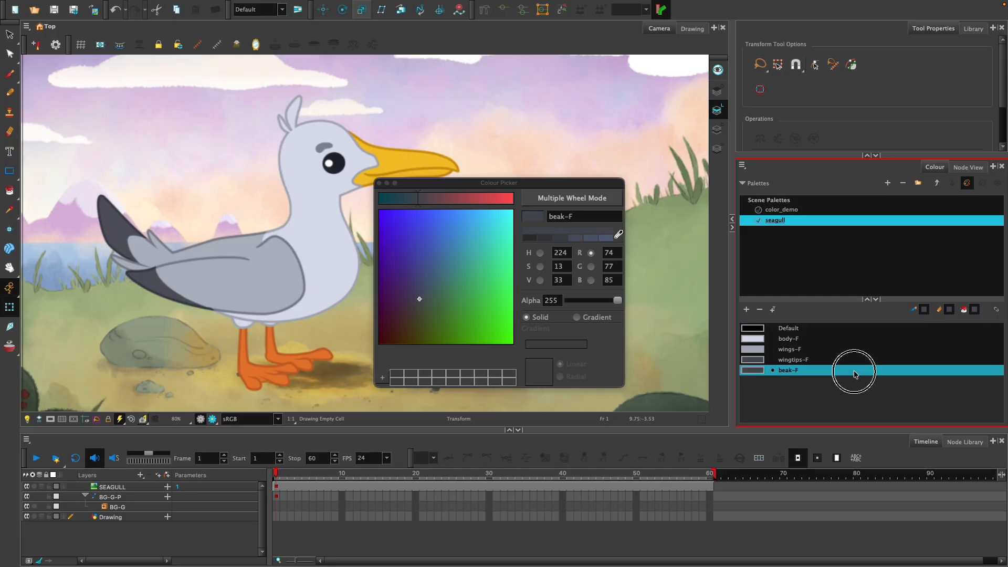
left_click(620, 236)
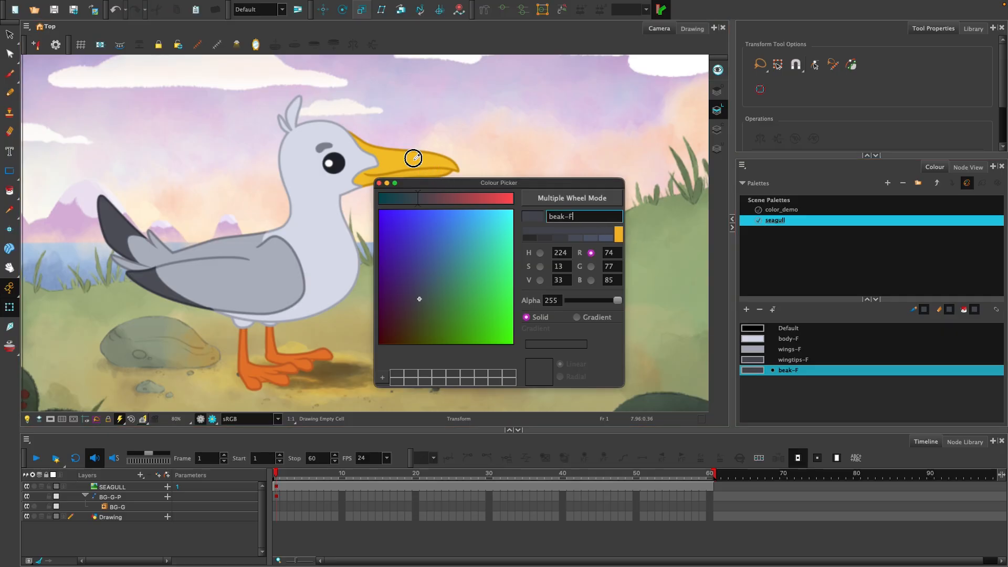
left_click(399, 157)
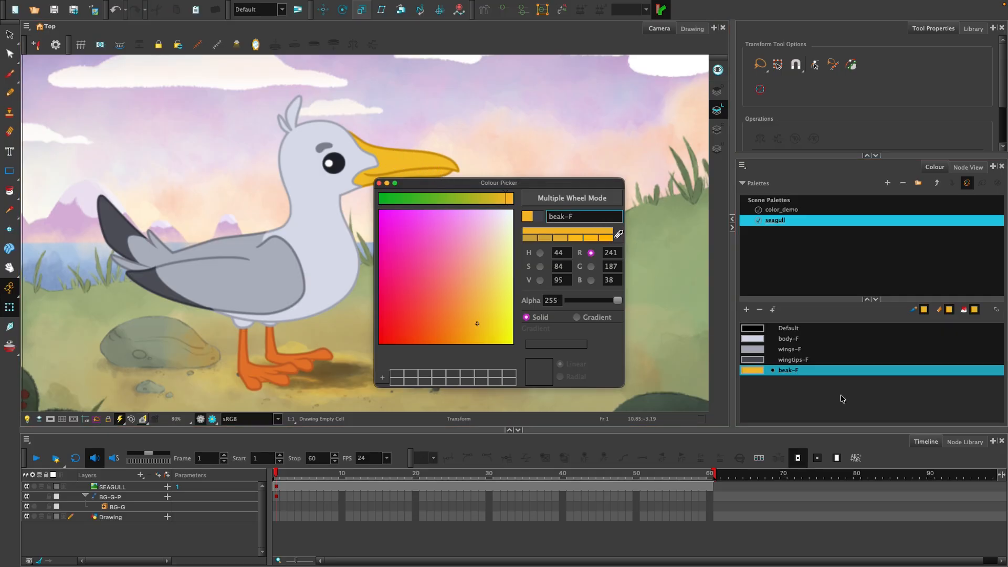
Step: Add a swatch named eyePupil-F to the seagull palette and set its colour by sampling the dark pupil
left_click(746, 310)
double_click(790, 381)
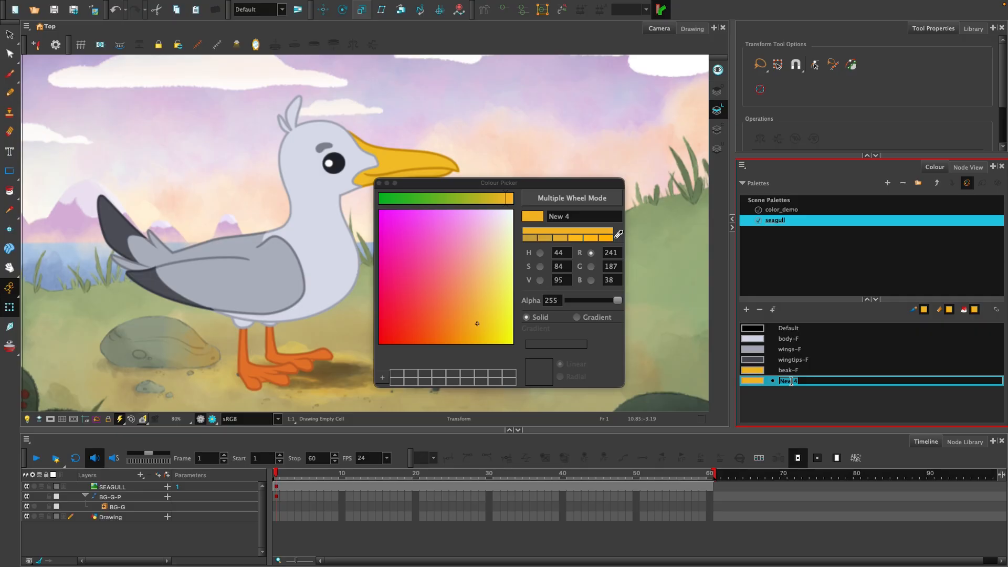
type("eye")
type("Pupil-F")
key("Tab")
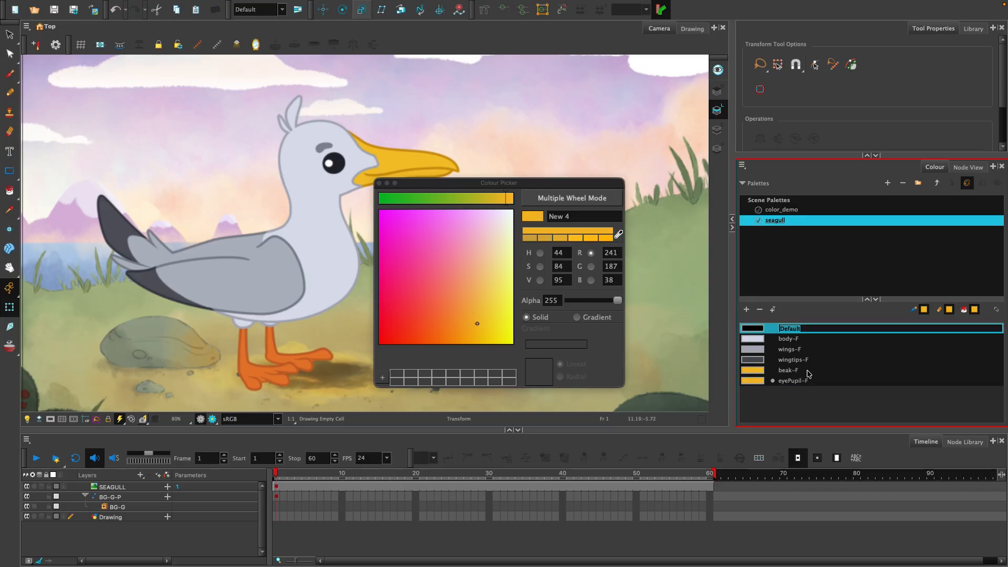
left_click(749, 382)
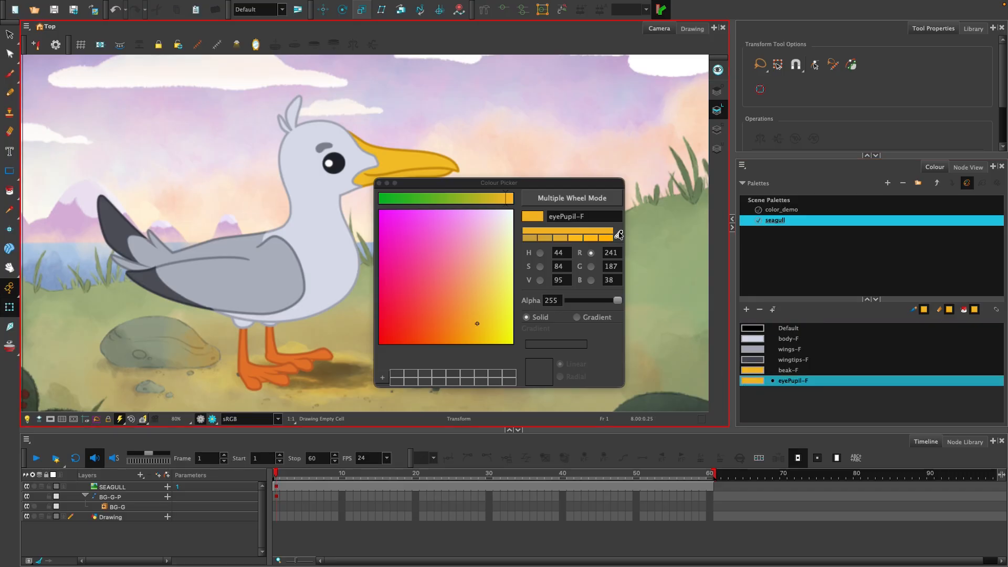
left_click(619, 234)
left_click(336, 162)
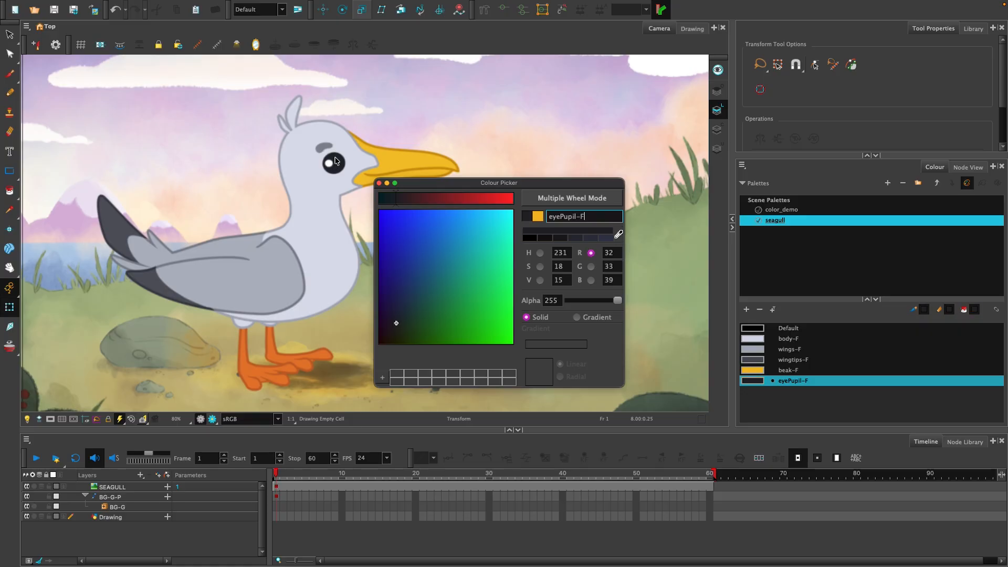
Step: Add a swatch named eyehighlight-F to the seagull palette and set its colour by sampling the white highlight in the eye
left_click(746, 309)
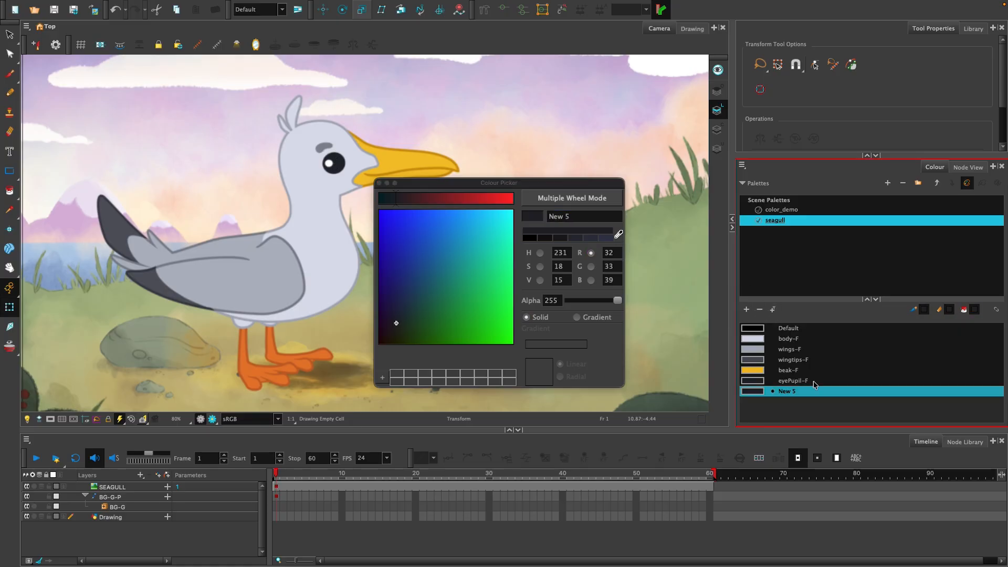
double_click(782, 391)
type("eye")
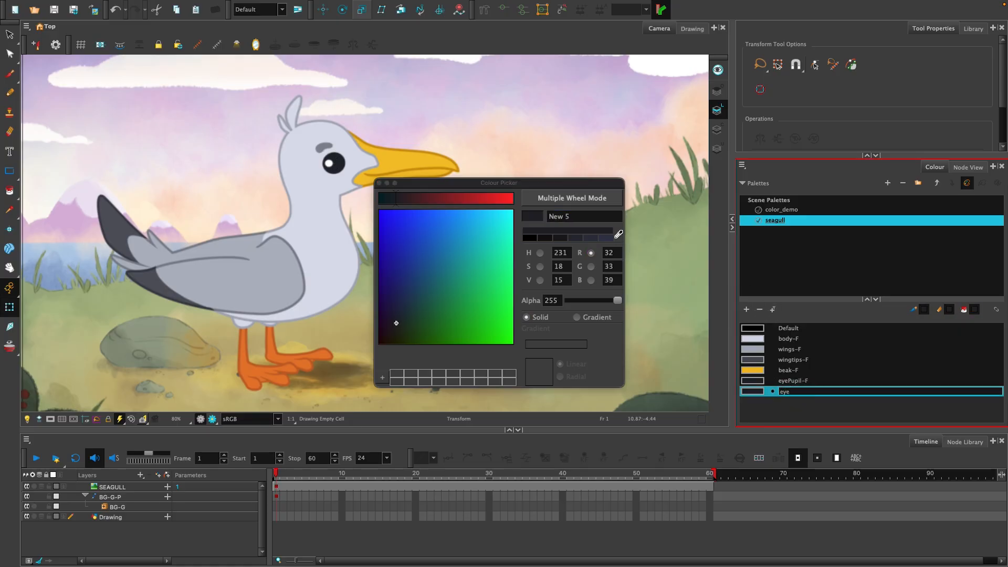
type("highlight-F")
key("Return")
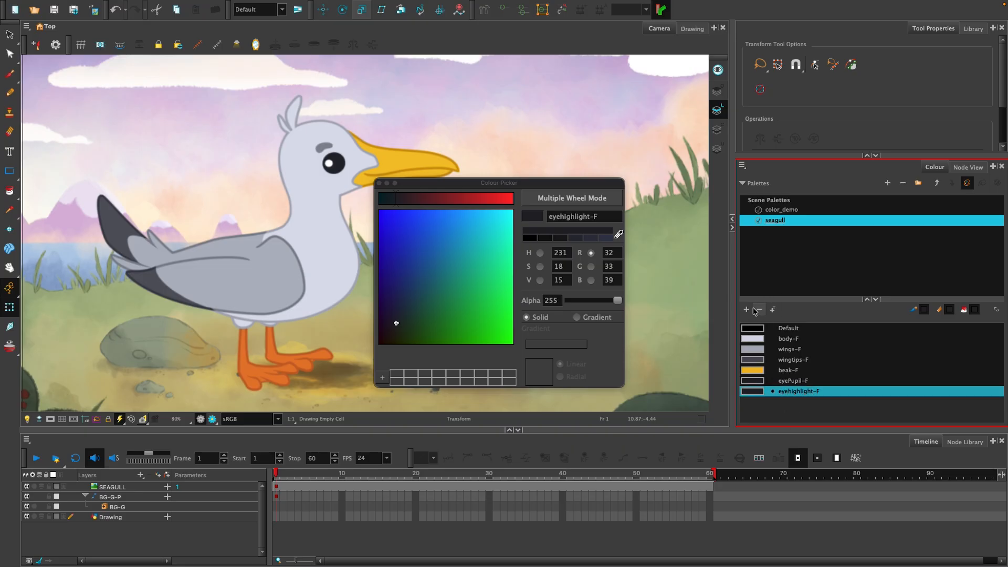
left_click(594, 216)
left_click(618, 234)
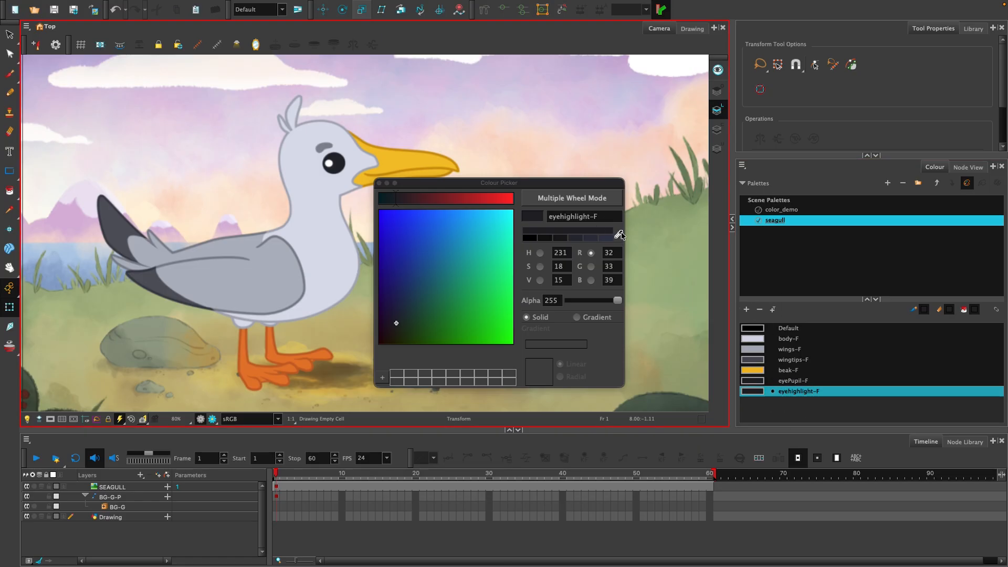
left_click(330, 163)
left_click(810, 412)
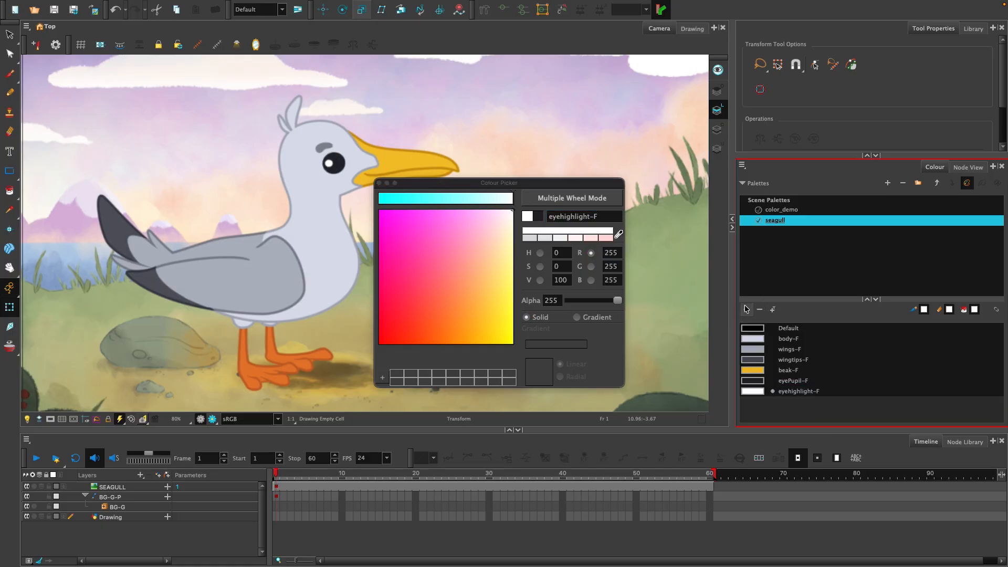
Step: Add a swatch named eyebrow-F to the seagull palette and set its colour to the grey sampled from the eyebrow
left_click(746, 308)
double_click(792, 402)
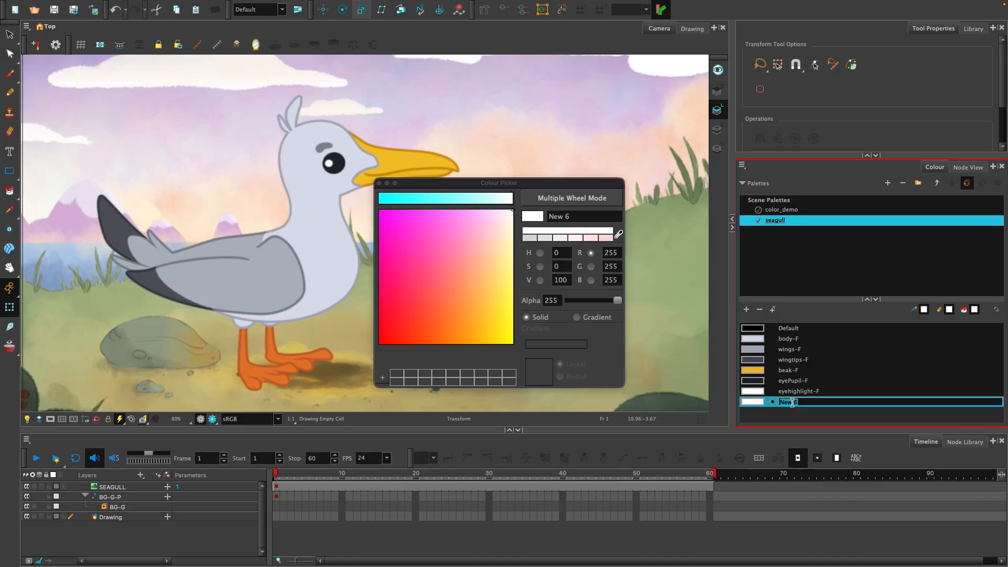
type("eyebrow-F")
key("Tab")
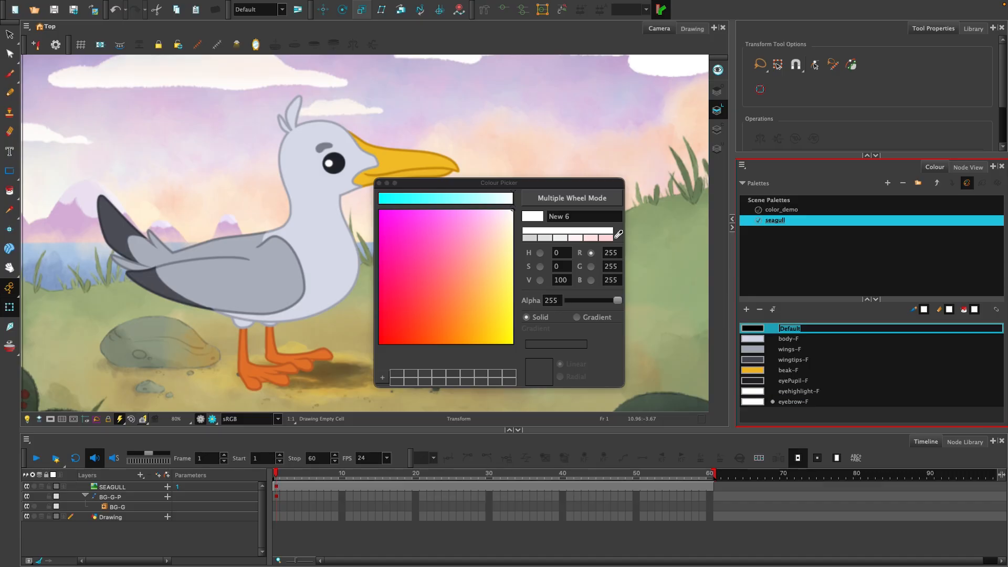
left_click(818, 405)
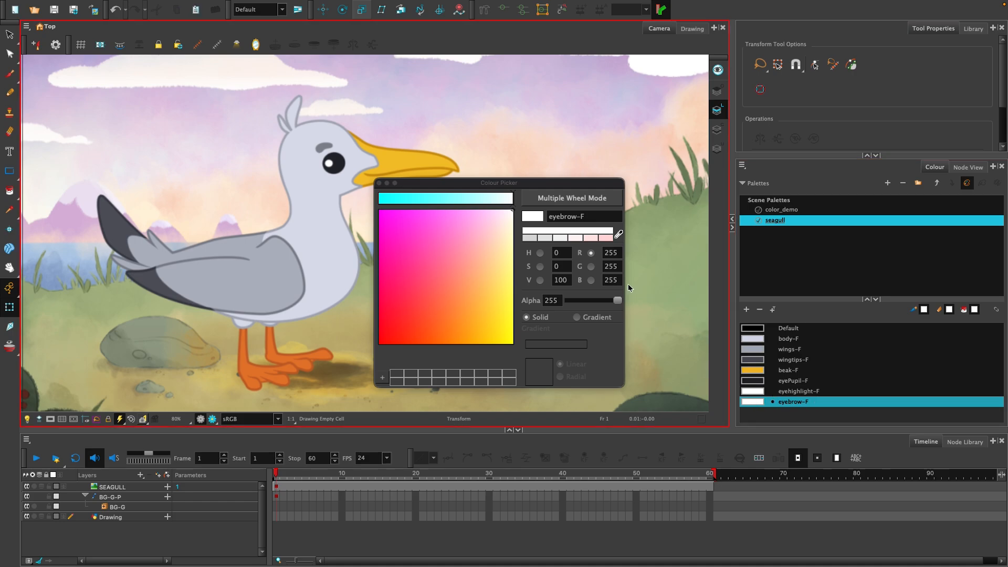
left_click(619, 237)
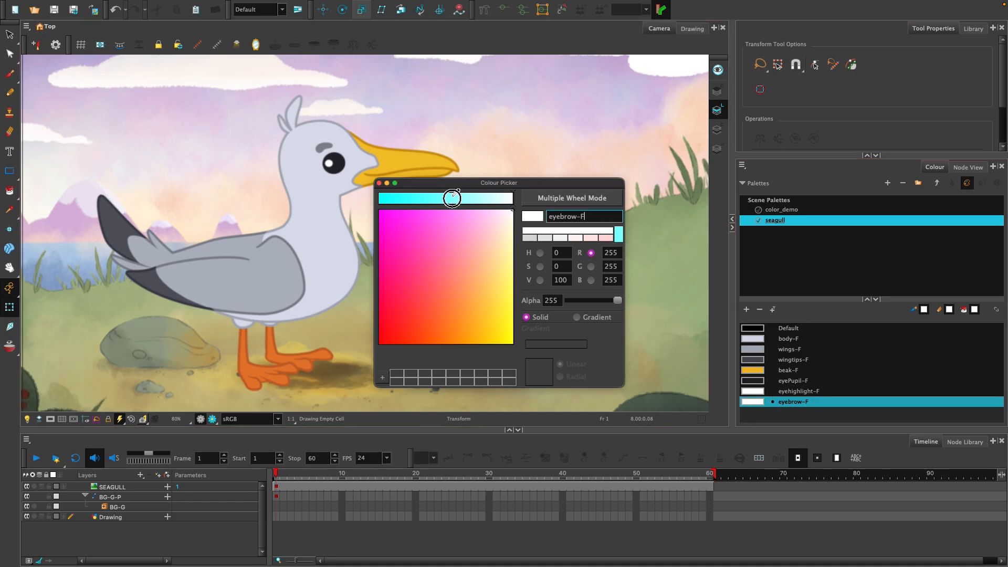
left_click(321, 147)
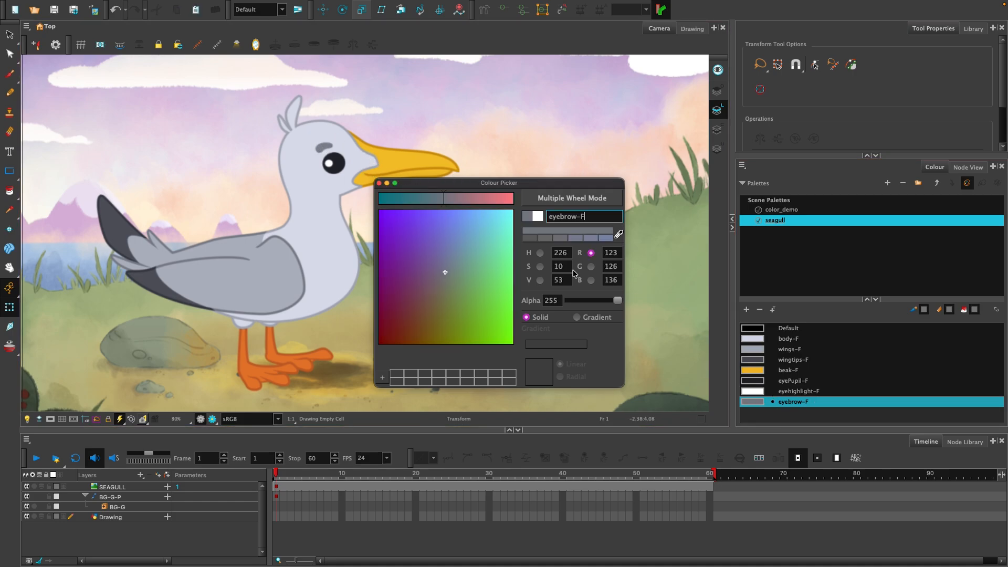
left_click(774, 414)
Step: Add a swatch named feet-F to the seagull palette and set its colour to the orange sampled from the foot
left_click(746, 310)
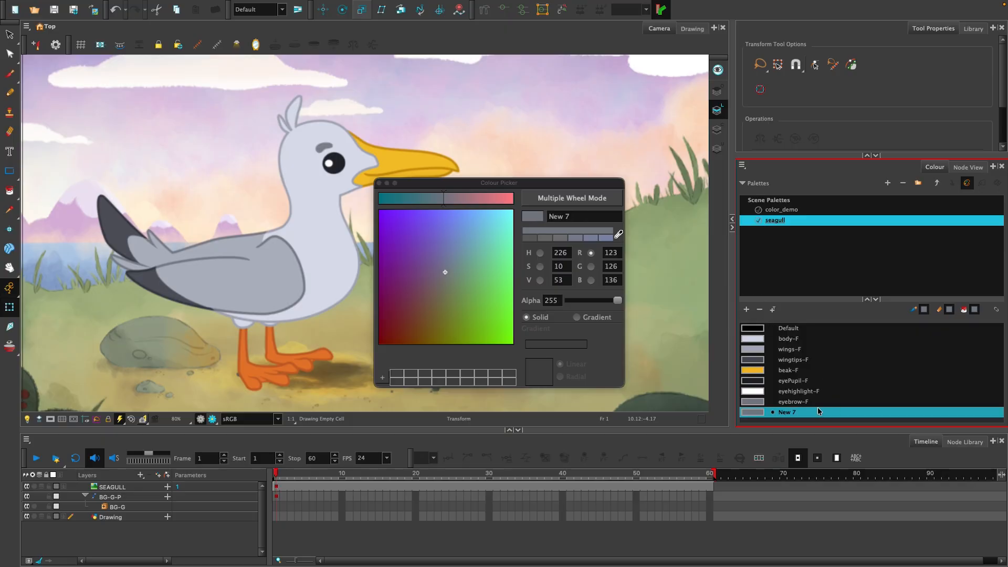
left_click(793, 412)
double_click(793, 413)
type("feet-F")
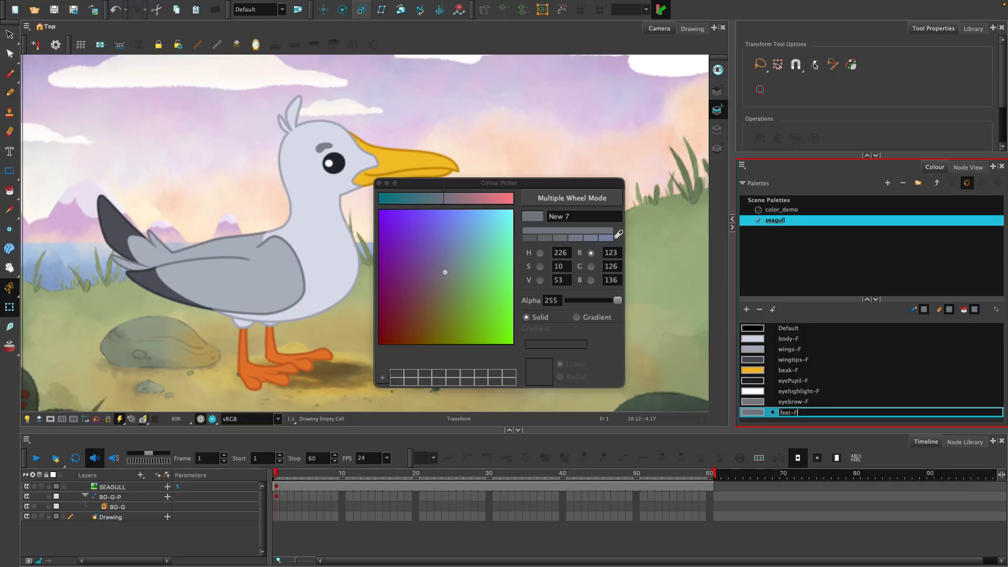
key("Tab")
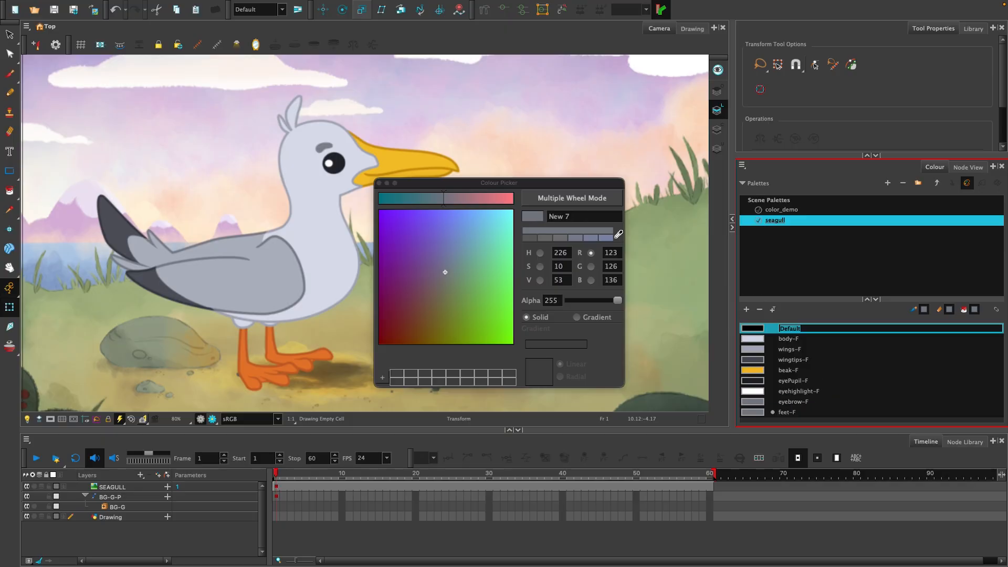
left_click(788, 412)
left_click(619, 236)
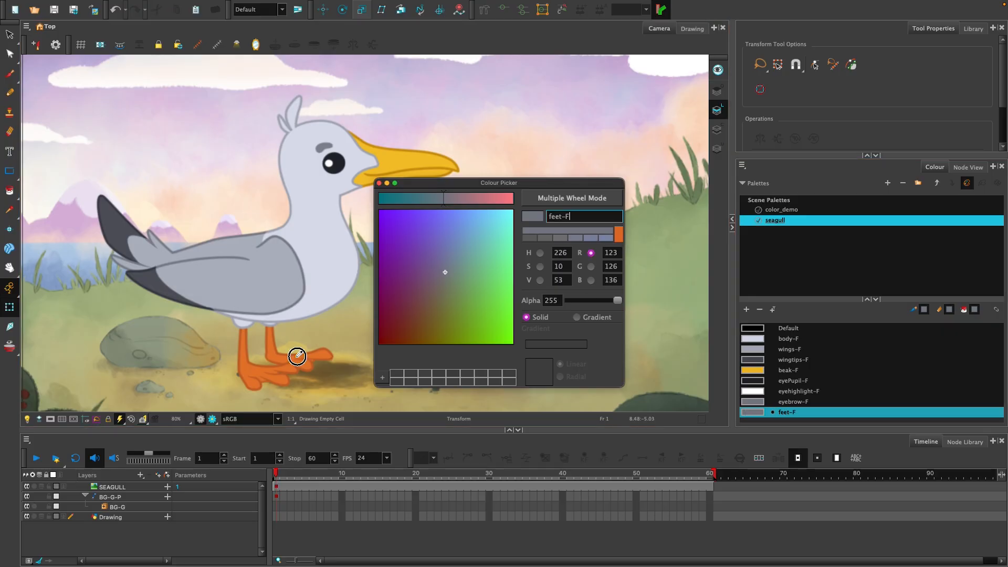
left_click(320, 355)
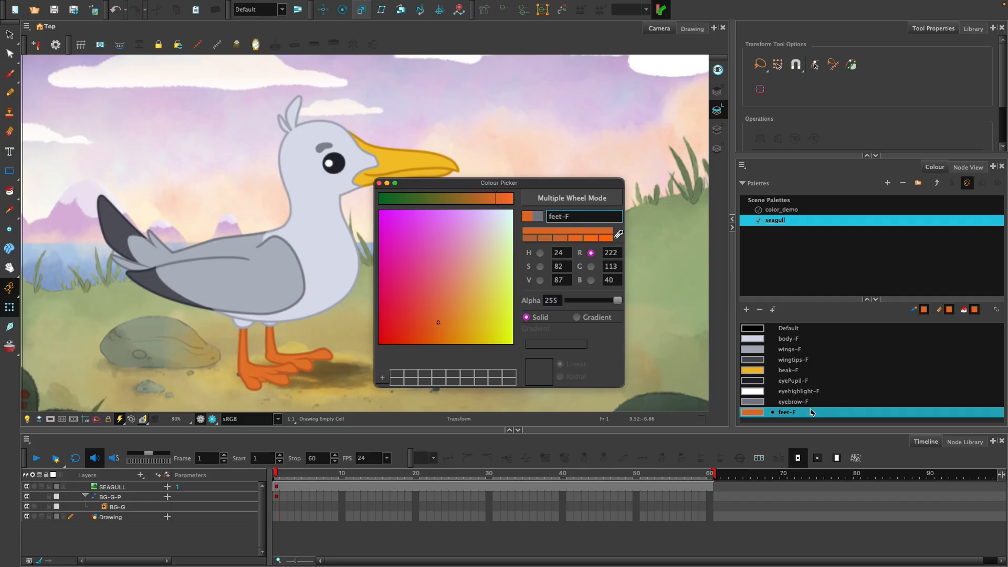
left_click(792, 421)
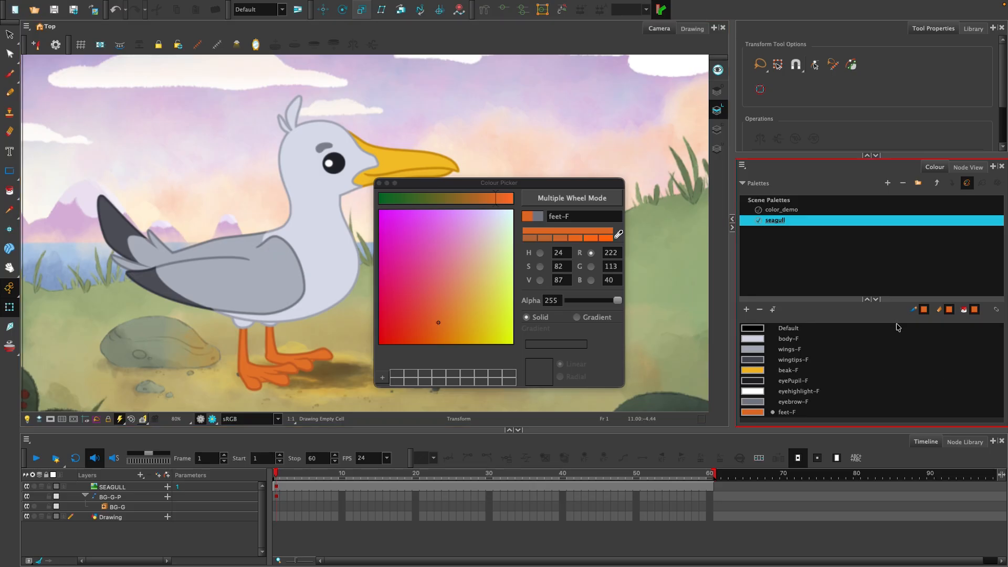
Step: Add a swatch named body-L to the seagull palette and place it directly below body-F
left_click(746, 311)
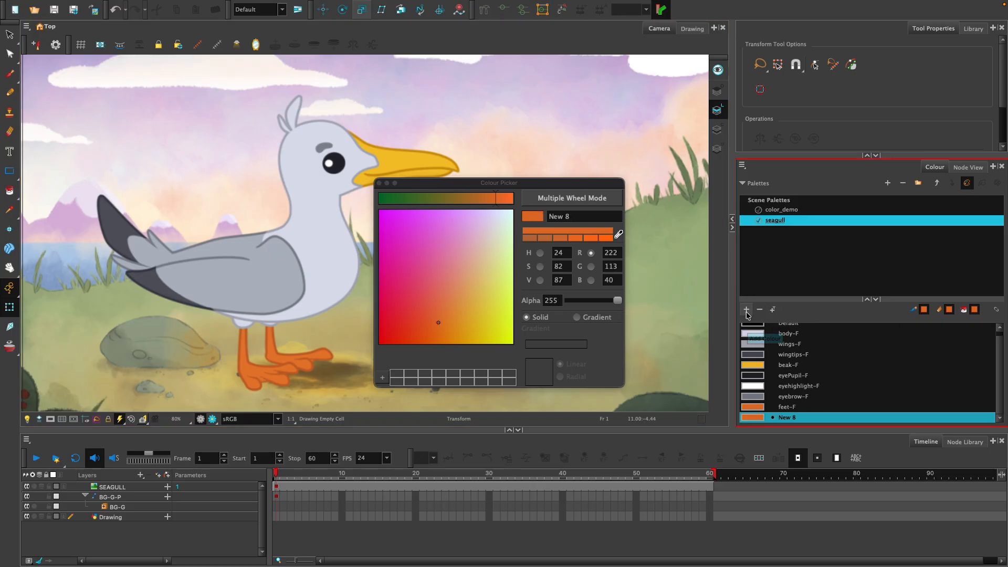
double_click(783, 417)
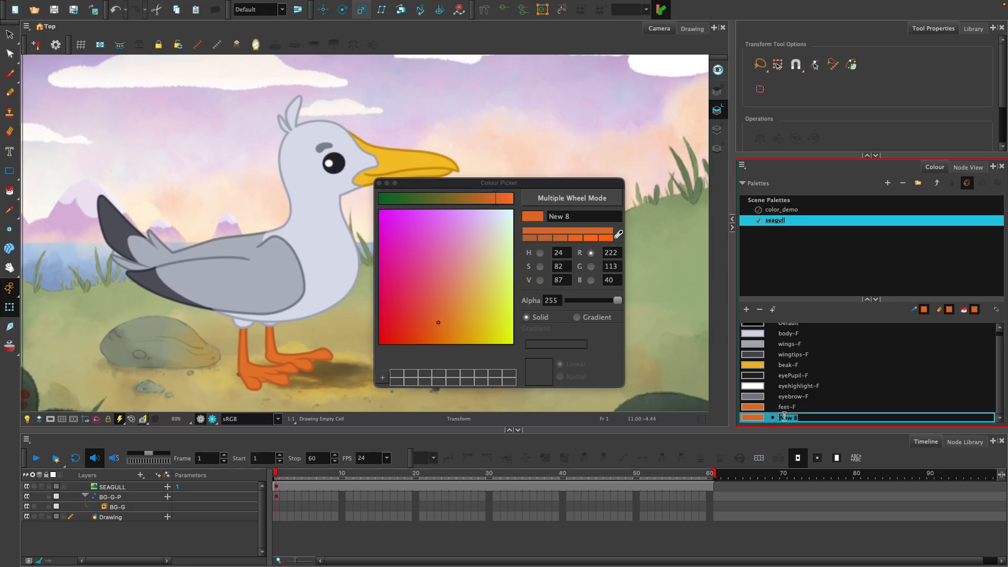
type("body-=")
key("Tab")
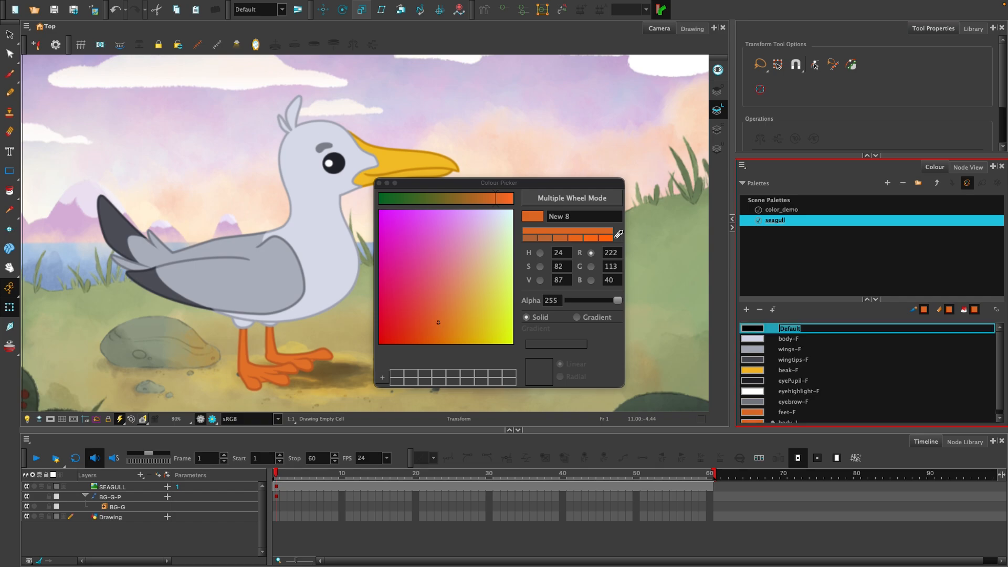
scroll(806, 415, "down", 1)
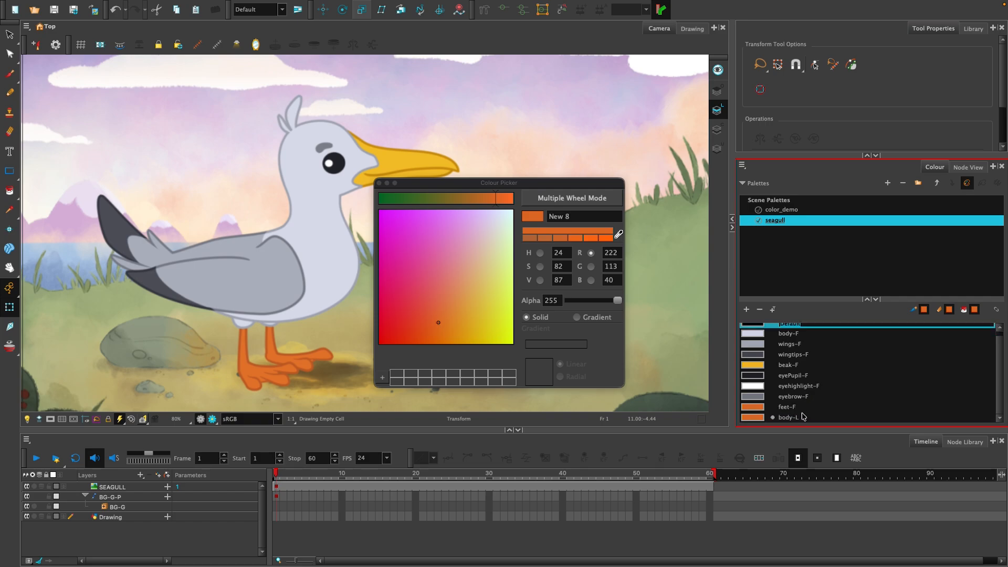
left_click(801, 416)
left_click_drag(793, 417, 797, 345)
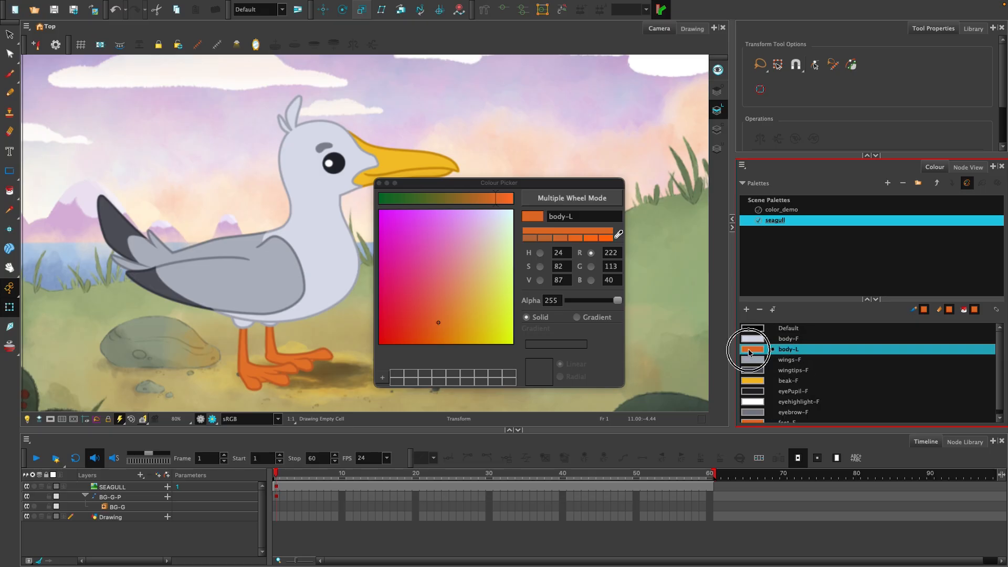
scroll(849, 391, "down", 1)
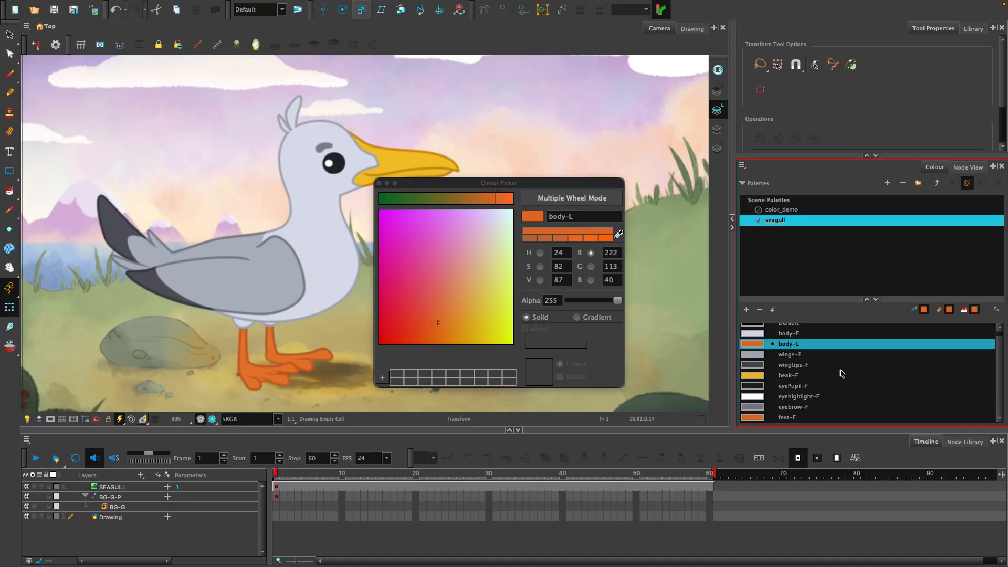
Step: Set the body-L swatch's colour to the grey sampled from the body outline just below the beak
left_click(620, 235)
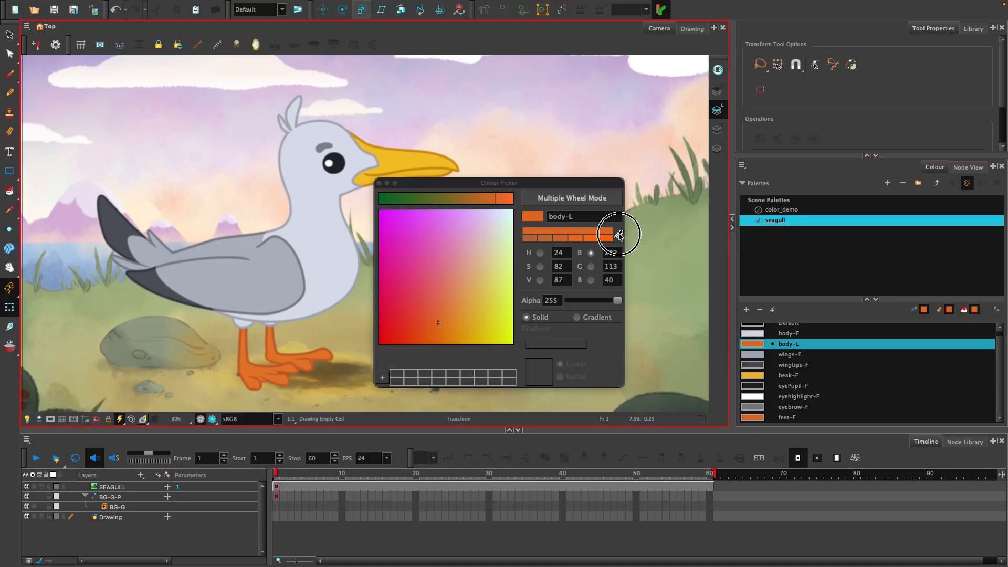
left_click(351, 191)
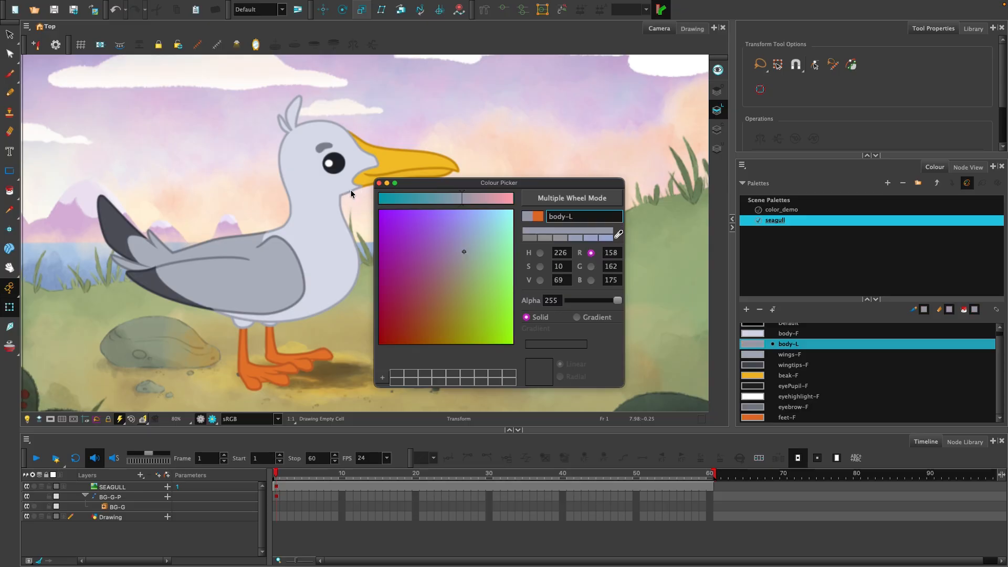
scroll(351, 190, "up", 4)
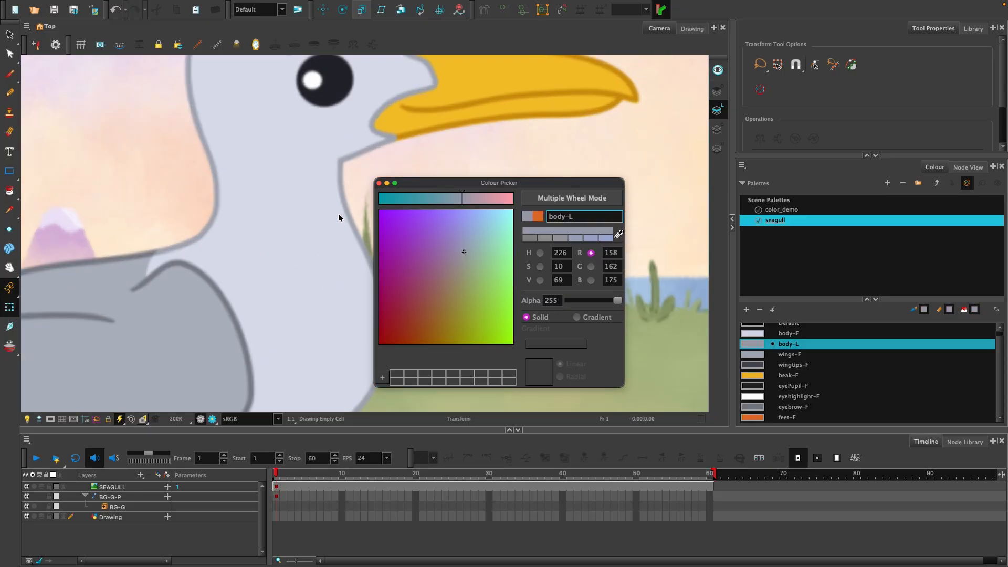
left_click(619, 234)
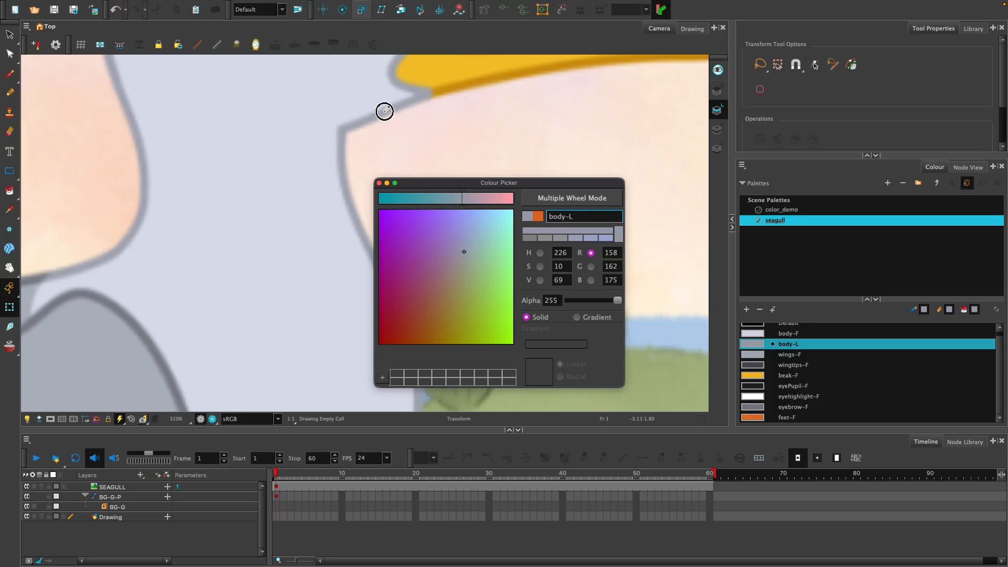
left_click(387, 108)
scroll(310, 218, "down", 4)
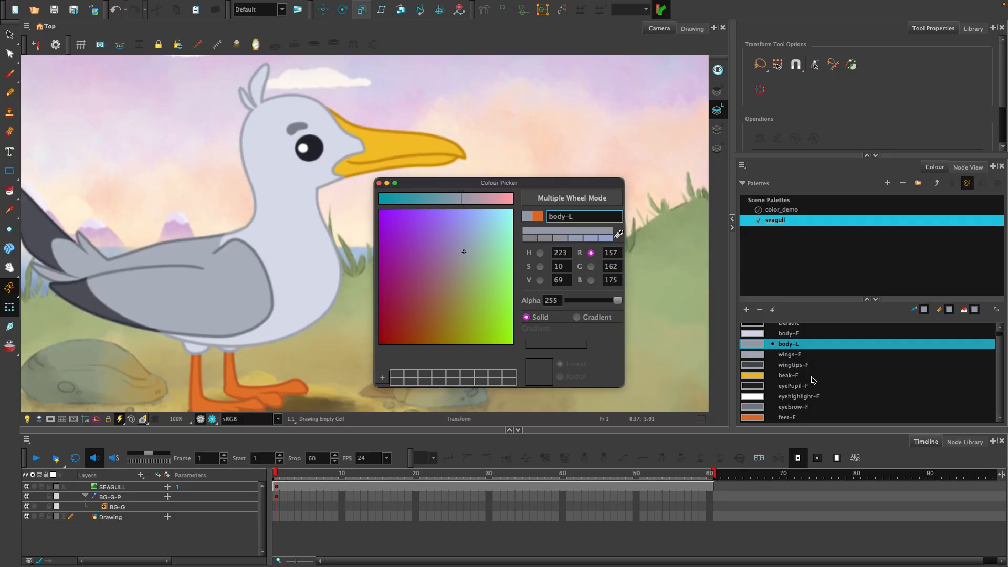
Step: Add a swatch named wings-L to the seagull palette and place it between body-L and wings-F
left_click(797, 355)
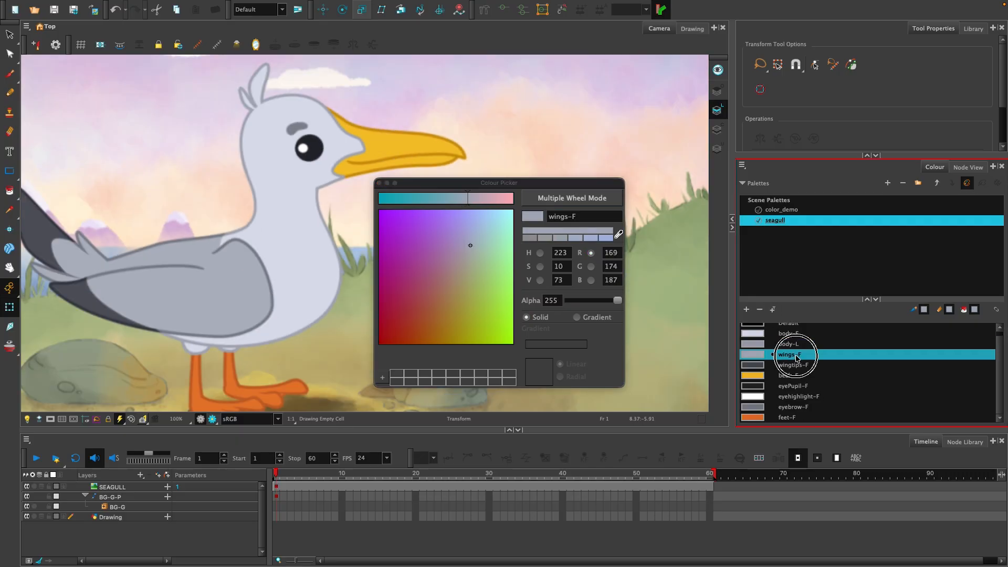
left_click(746, 310)
double_click(796, 418)
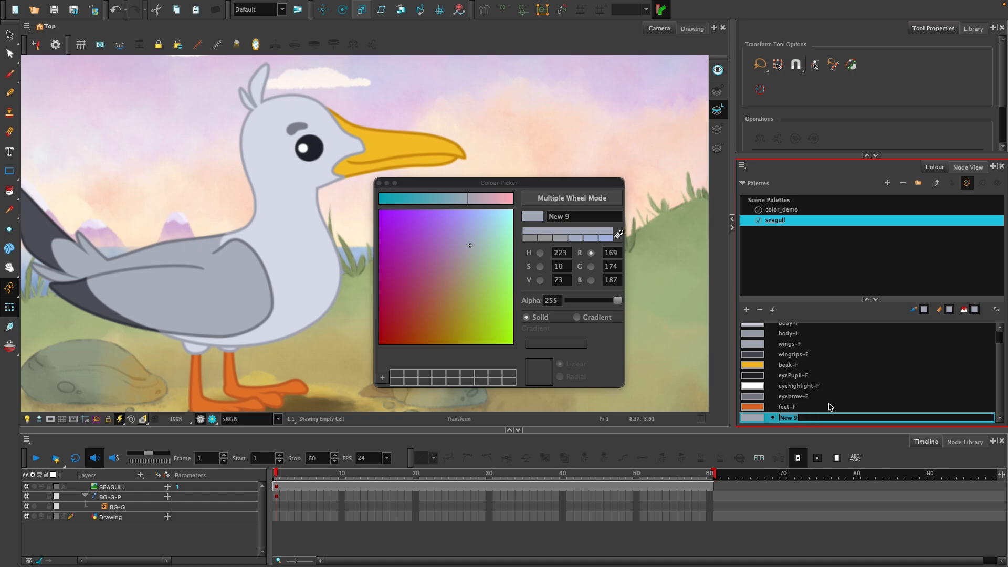
type("wings-L")
key("Tab")
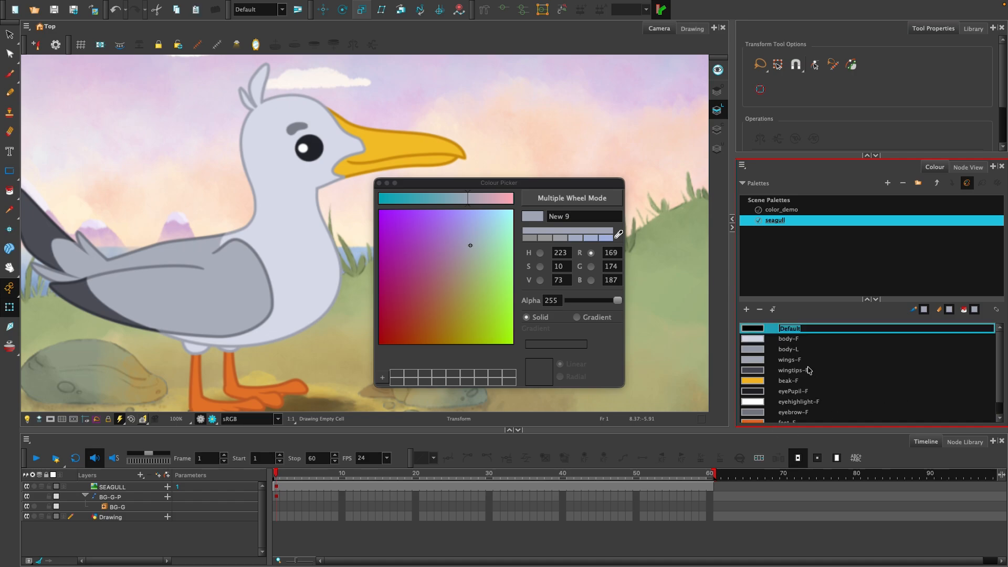
scroll(808, 370, "down", 2)
left_click(790, 418)
left_click_drag(791, 418, 795, 337)
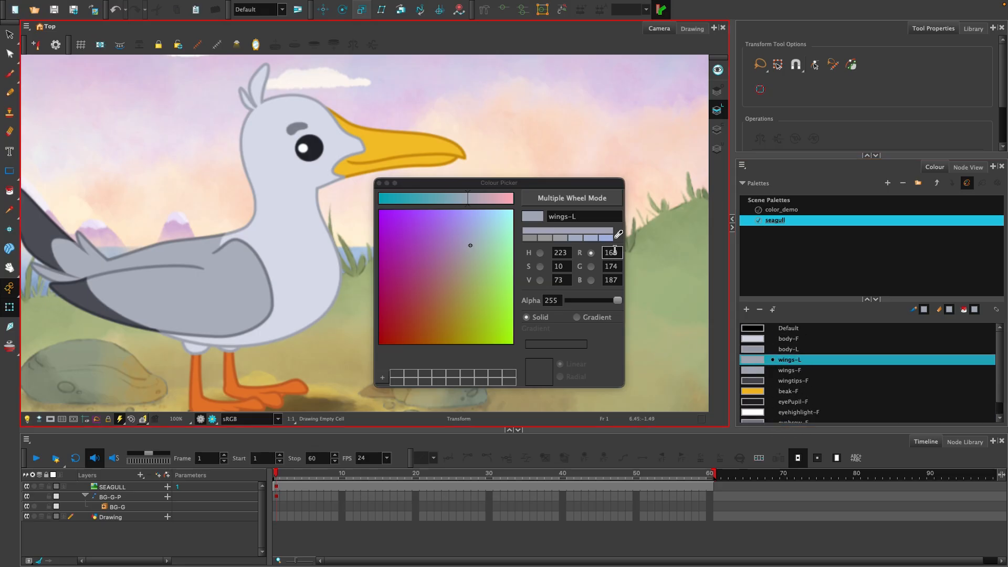
Step: Set the wings-L swatch's colour to the darker grey sampled from the outline along the wing's upper edge
left_click(619, 235)
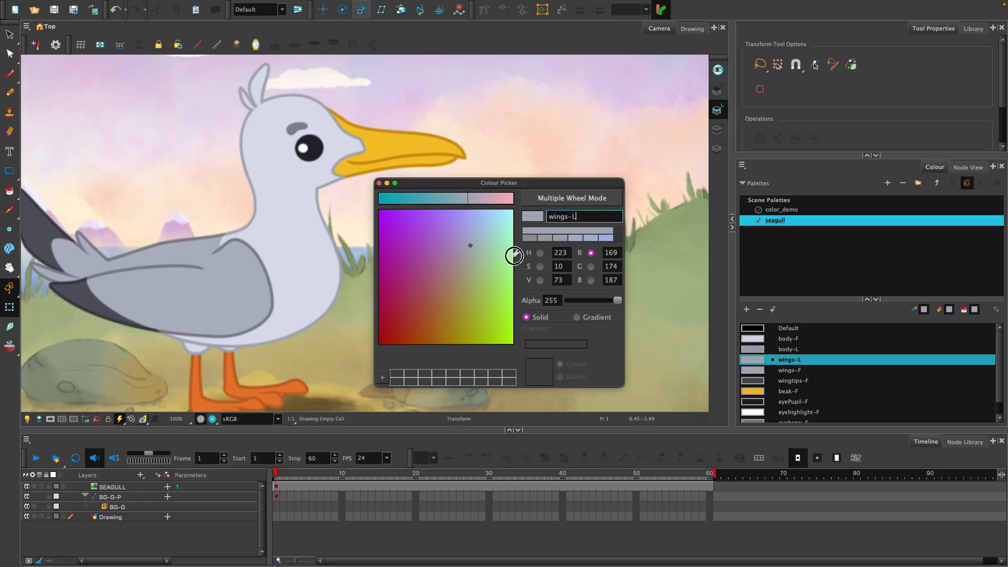
left_click(235, 245)
scroll(235, 245, "up", 3)
scroll(247, 245, "up", 2)
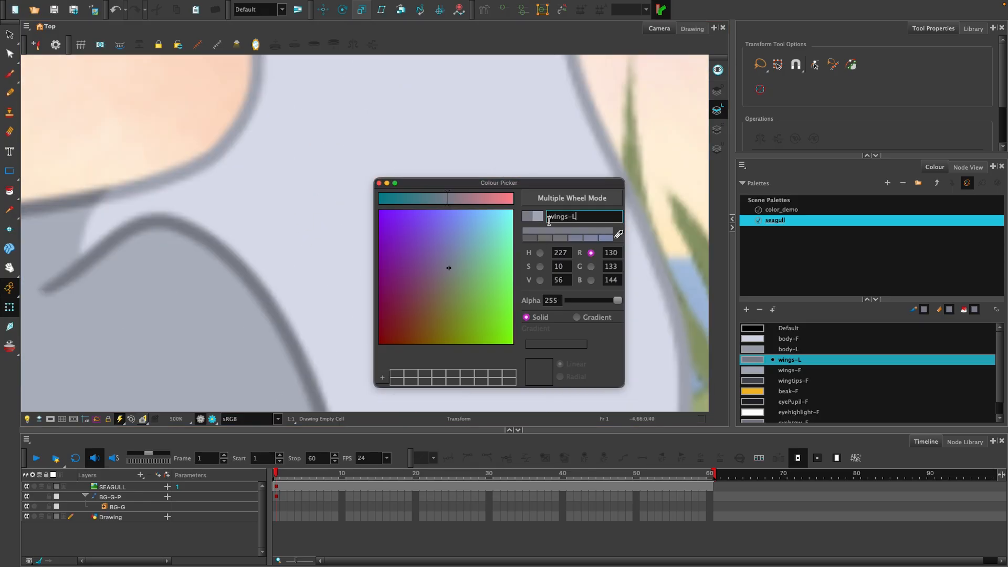
left_click(618, 233)
left_click(202, 238)
scroll(258, 339, "down", 5)
scroll(258, 338, "down", 3)
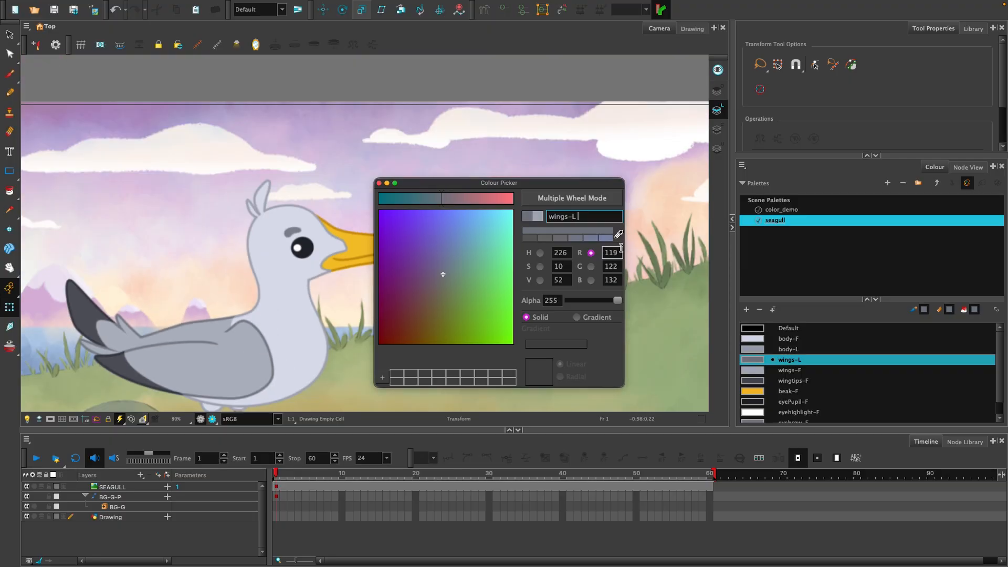
Step: Add a swatch named wingtips-L to the seagull palette and place it directly below wingtips-F
left_click(746, 309)
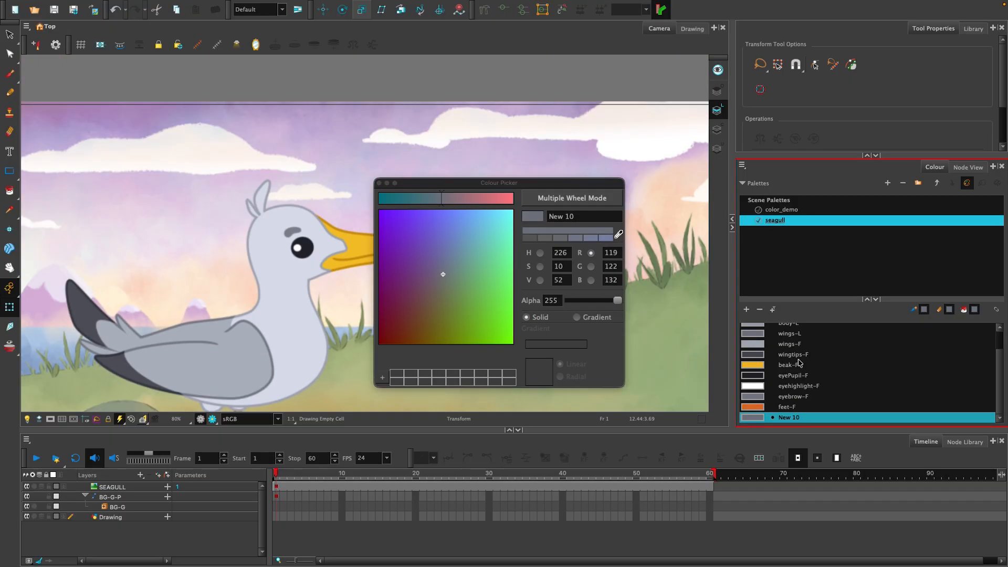
double_click(794, 418)
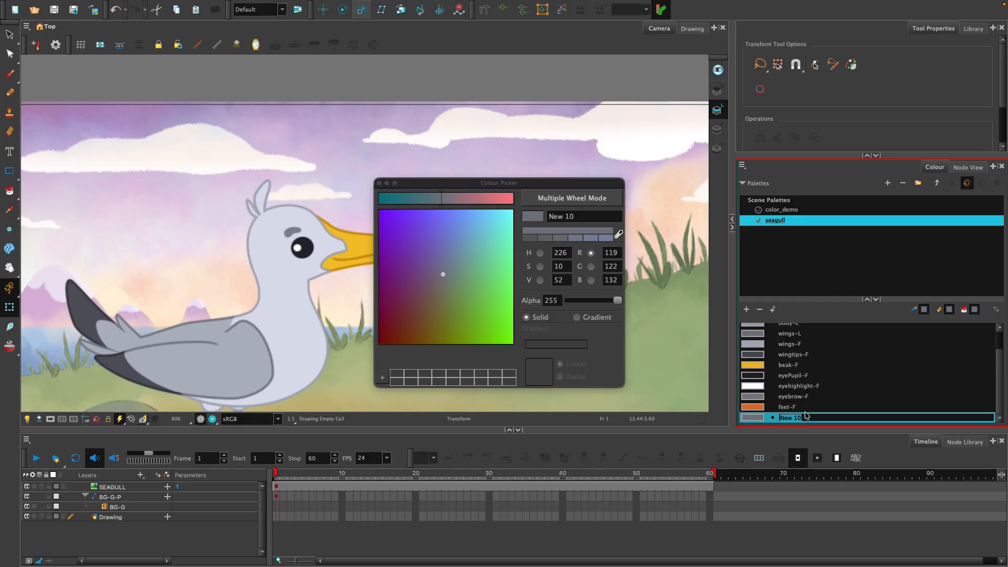
type("wingtips-")
key("Tab")
scroll(782, 386, "down", 3)
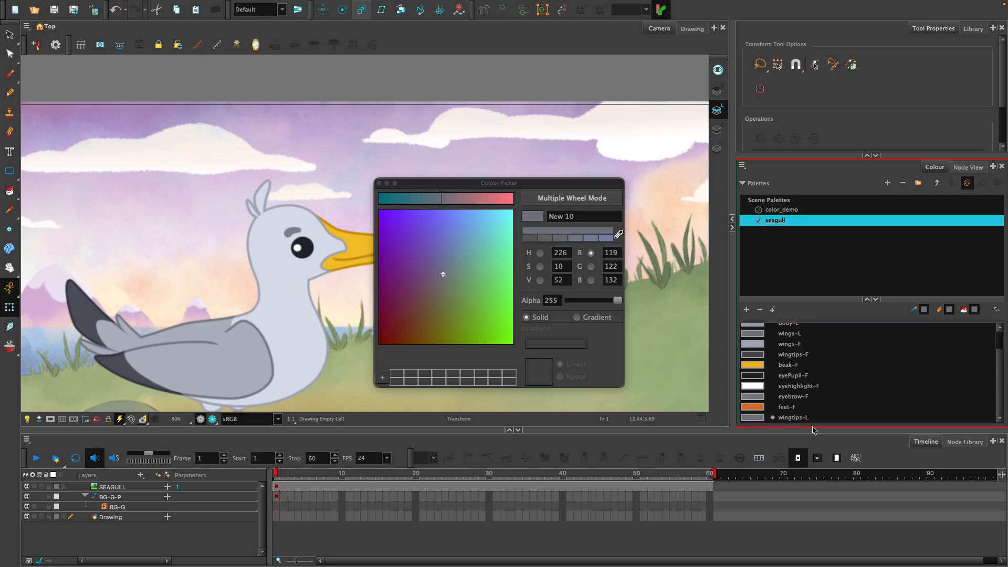
left_click(806, 421)
left_click_drag(803, 420, 796, 363)
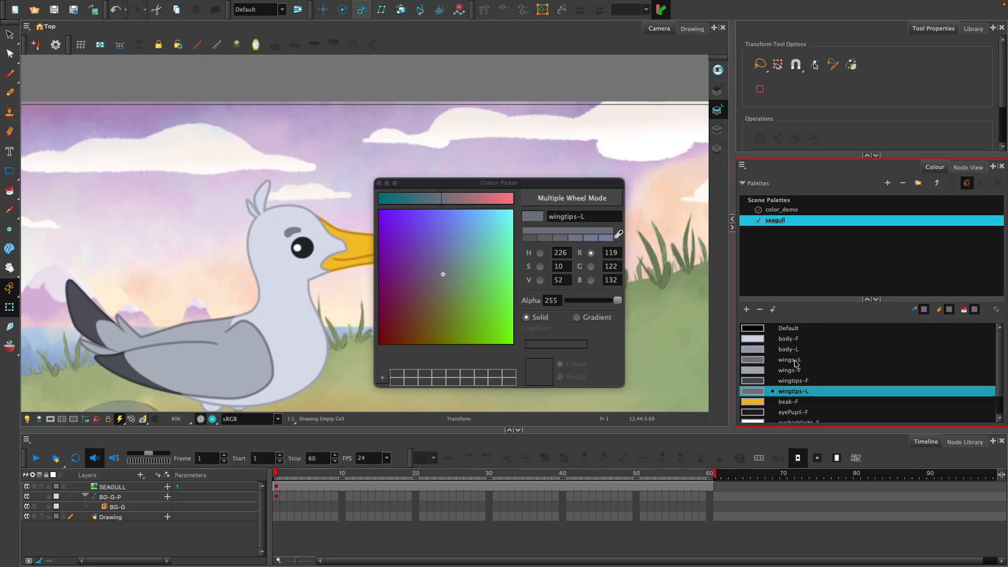
Step: Set the wingtips-L swatch's colour to the dark grey sampled from the outline of the dark wingtip
left_click(618, 234)
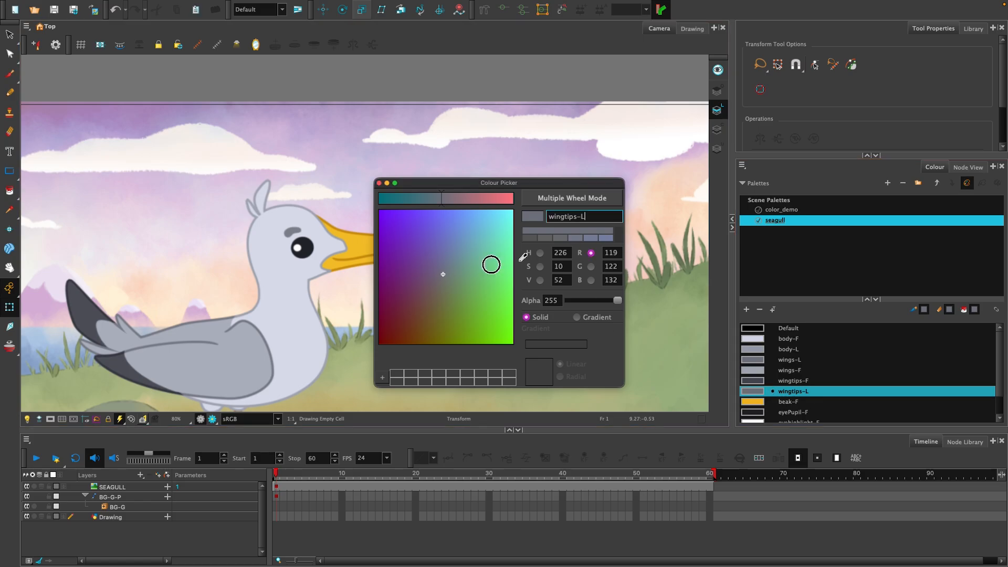
left_click(508, 254)
scroll(108, 328, "up", 5)
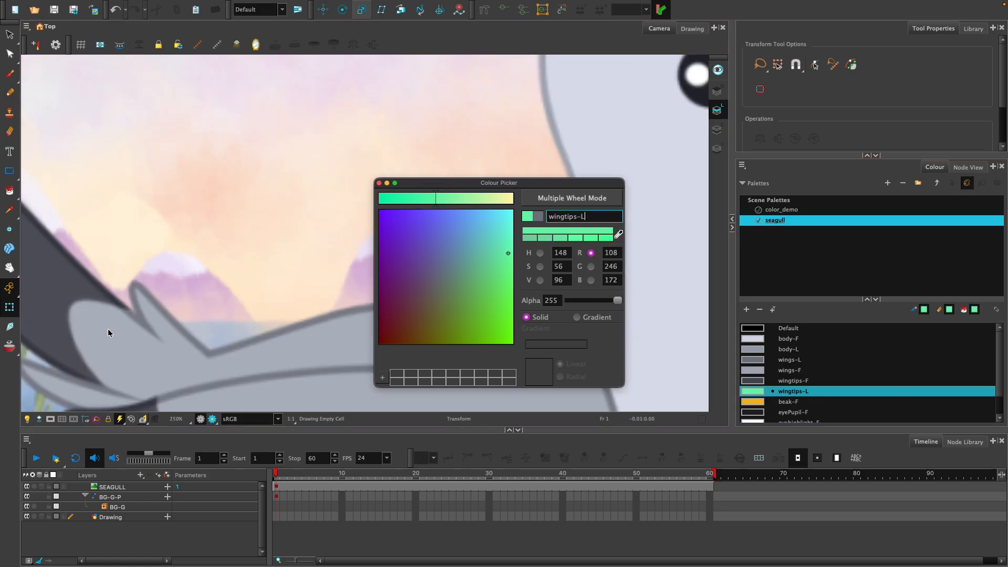
left_click(618, 234)
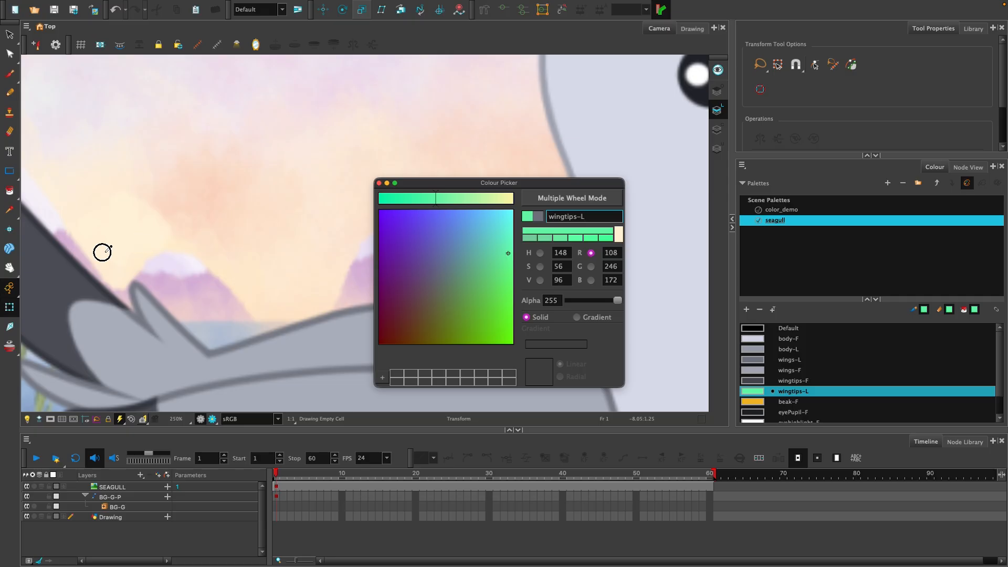
left_click(71, 256)
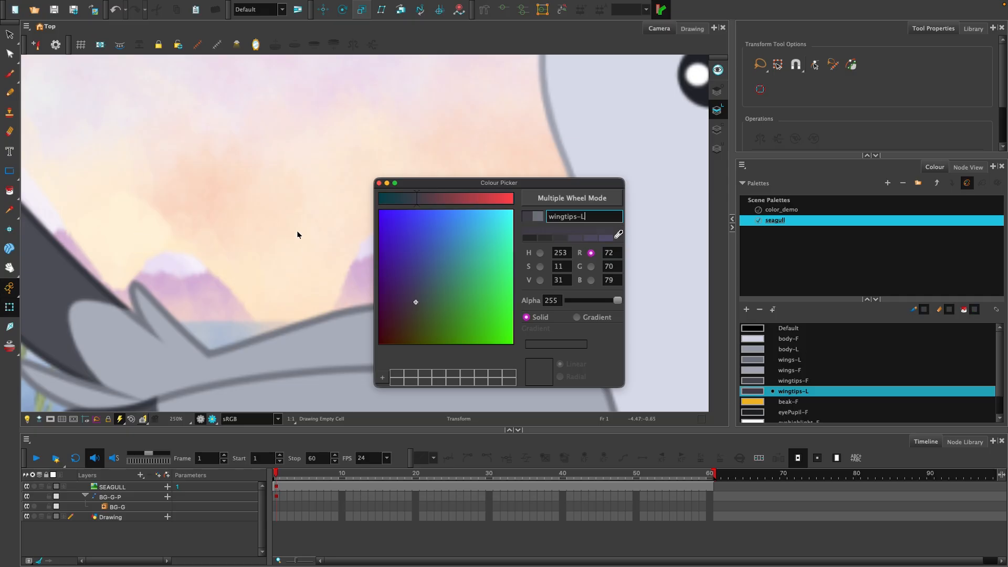
scroll(301, 205, "down", 4)
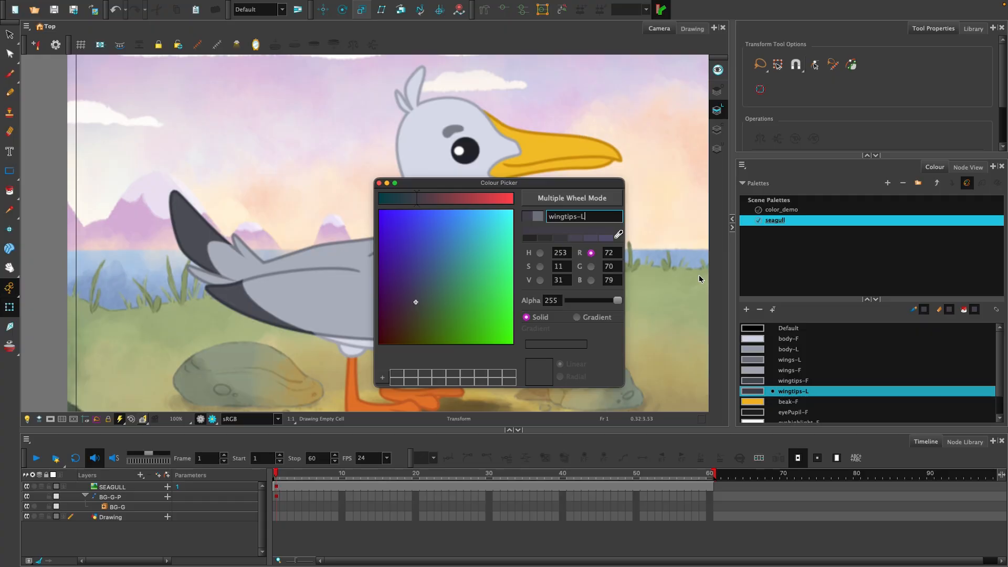
Step: Add a swatch named beak-L to the seagull palette and place it directly below beak-F
left_click(804, 401)
right_click(803, 402)
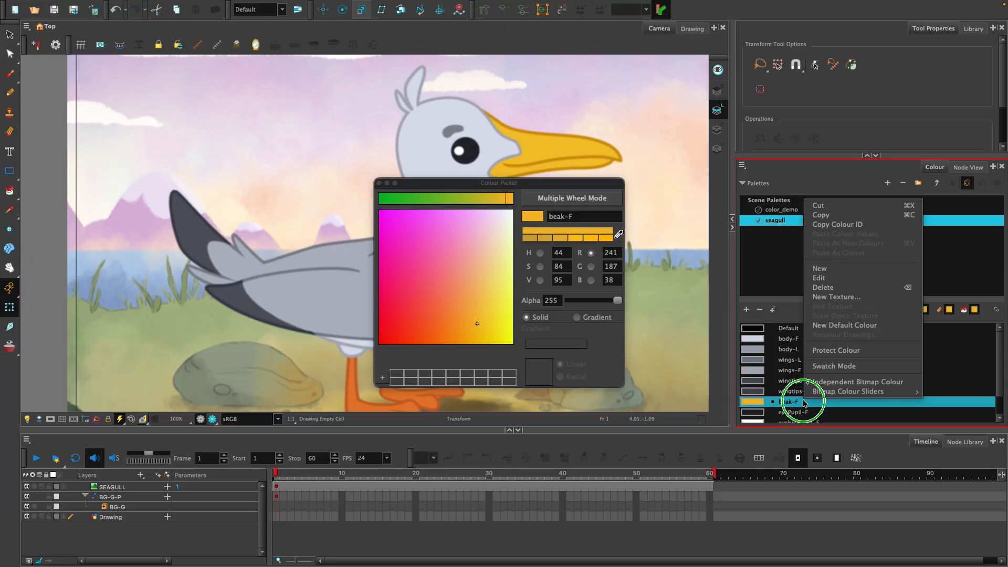
key("Escape")
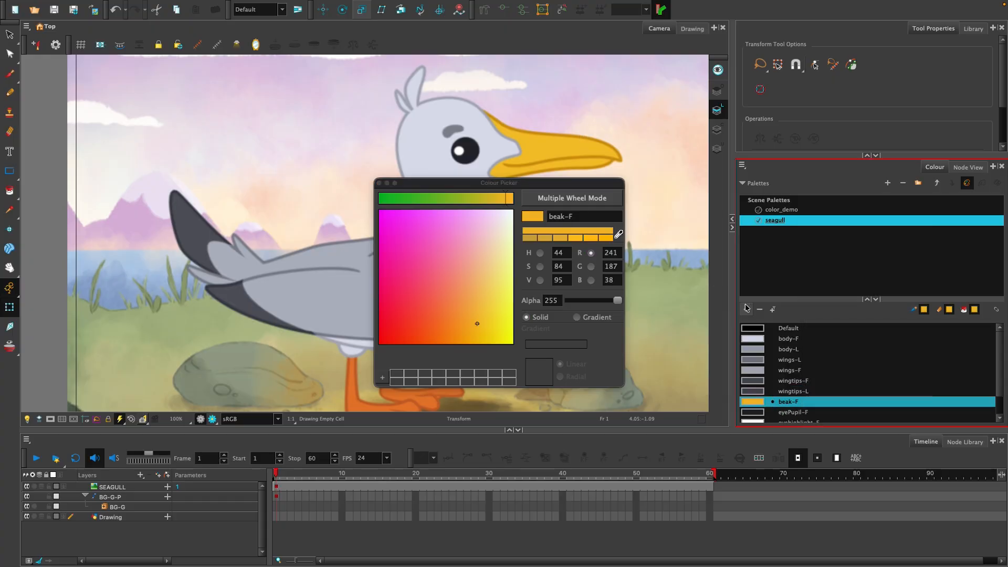
left_click(746, 309)
double_click(794, 418)
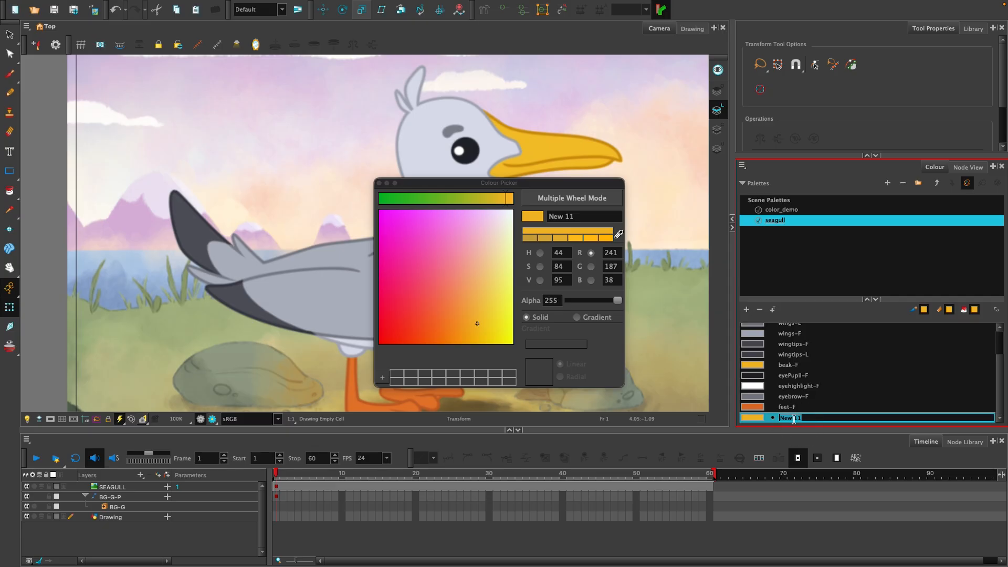
type("beak-L")
key("Tab")
scroll(811, 379, "down", 3)
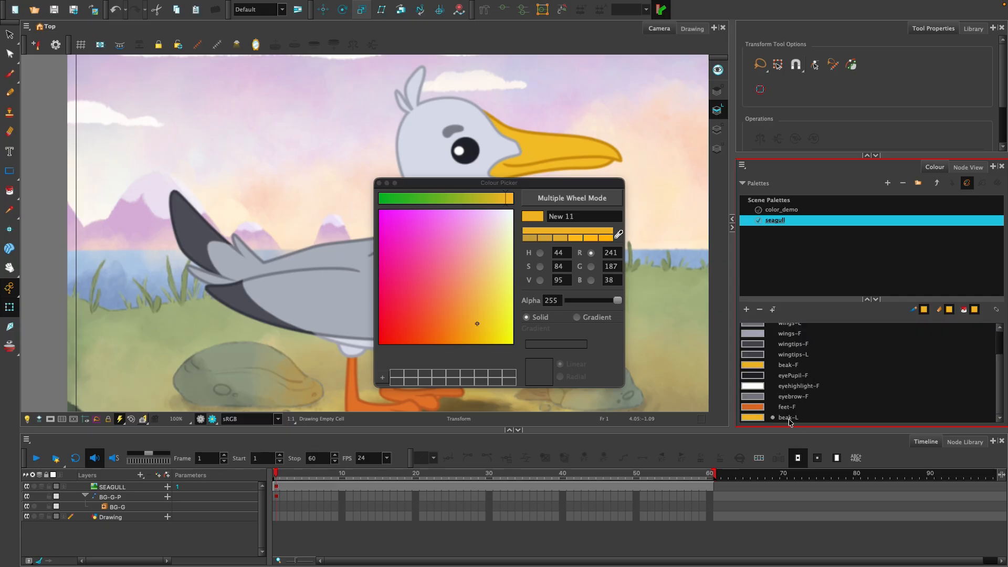
left_click_drag(788, 420, 791, 372)
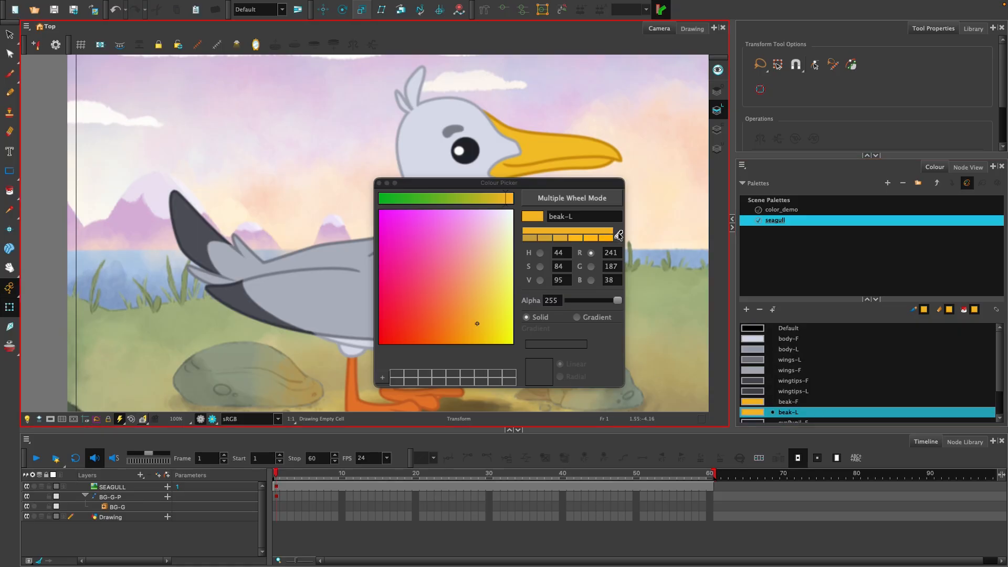
Step: Set the beak-L swatch's colour to the darker yellow-orange sampled from the outline at the beak's tip
left_click(618, 235)
left_click(619, 152)
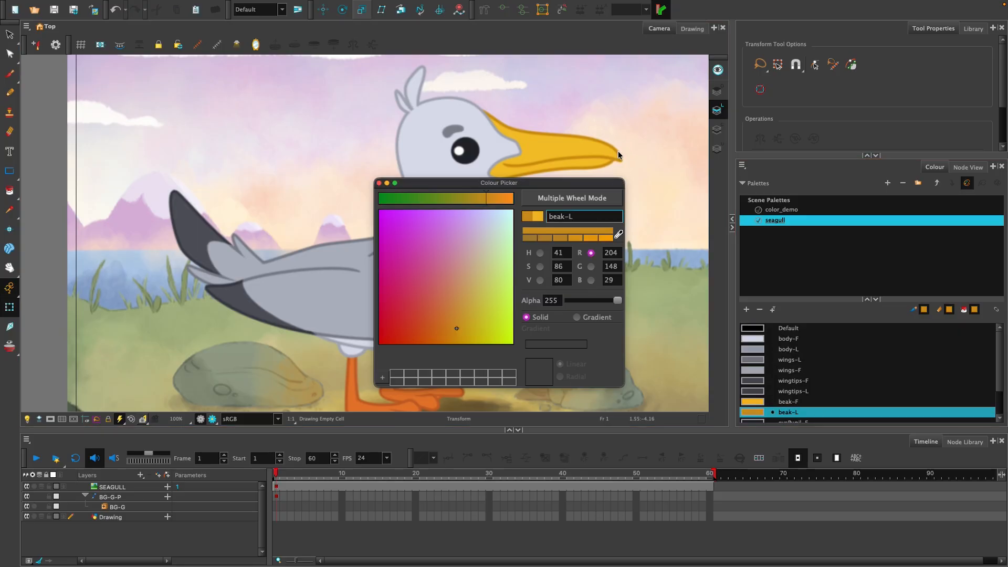
Step: Add a swatch named feet-L to the seagull palette, directly below feet-F
scroll(903, 389, "down", 2)
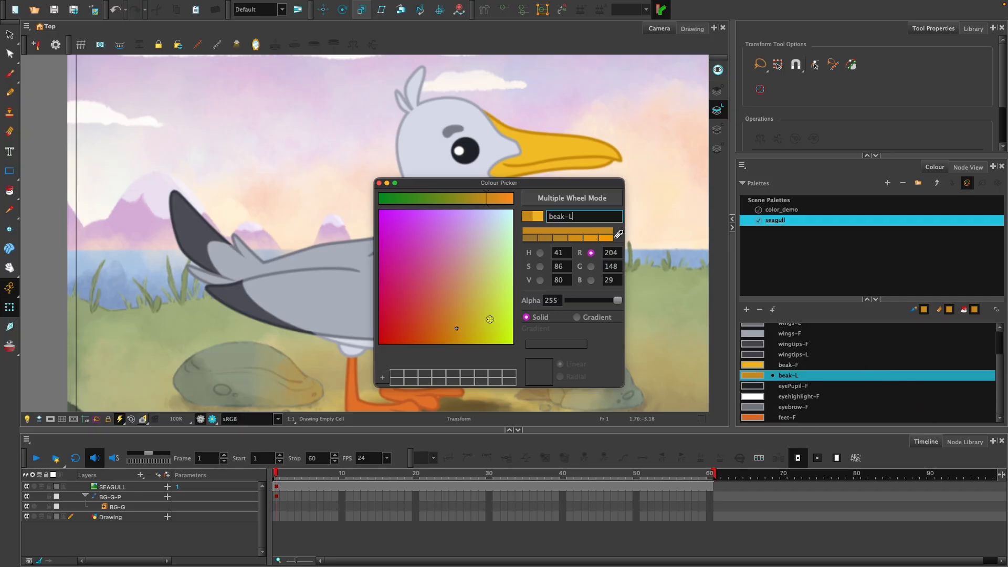
left_click_drag(505, 183, 628, 131)
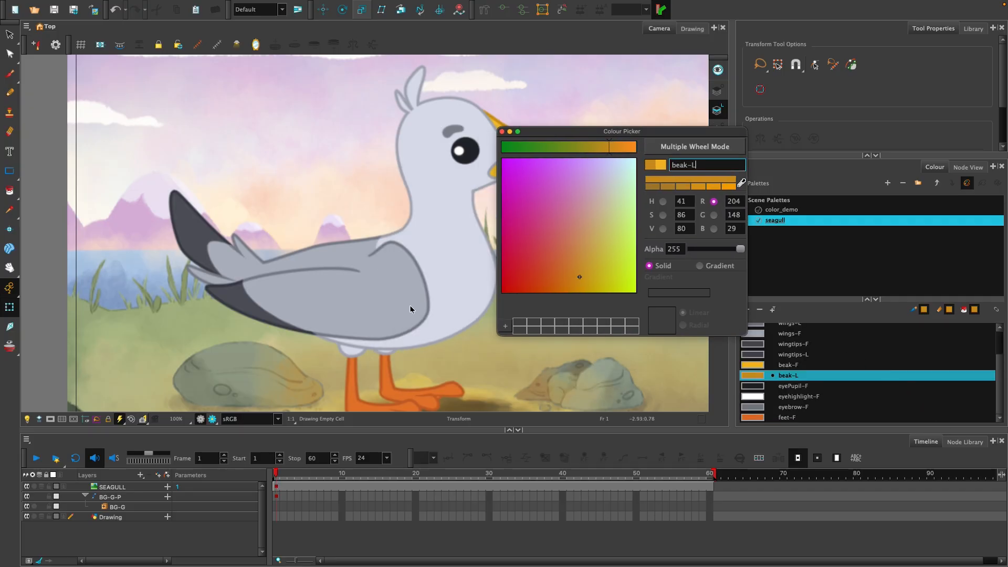
scroll(410, 308, "down", 1)
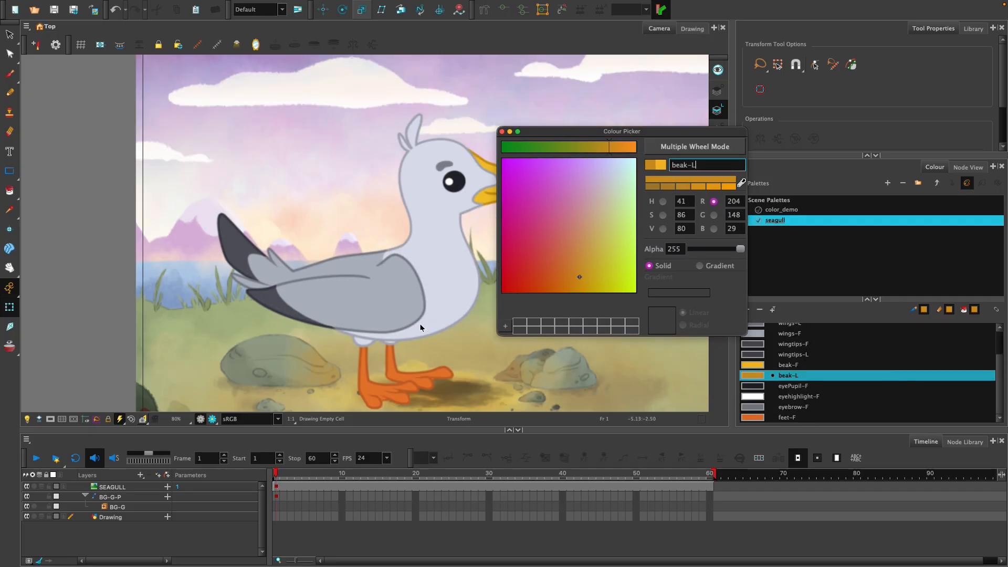
scroll(415, 394, "up", 5)
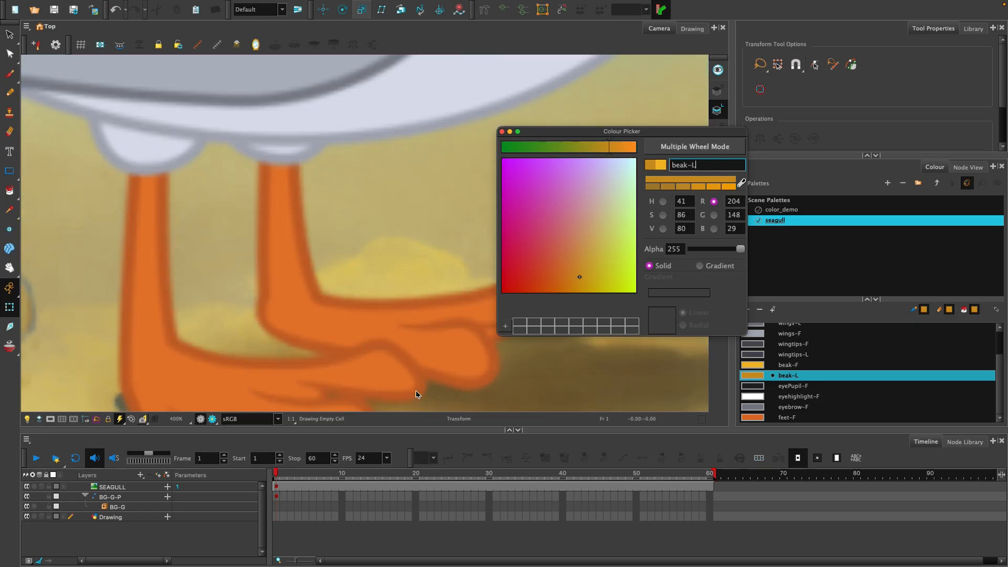
left_click(796, 422)
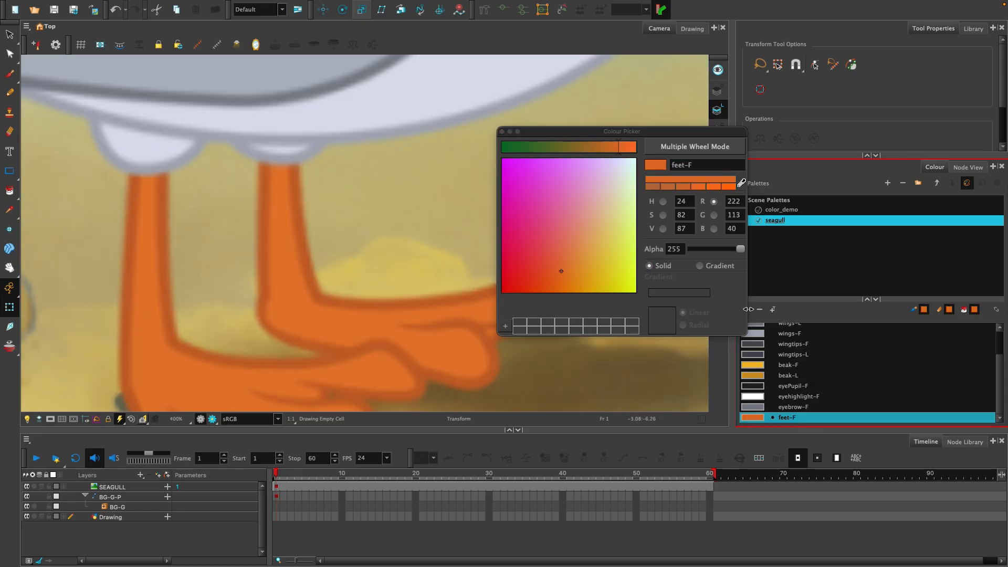
left_click(751, 311)
double_click(803, 417)
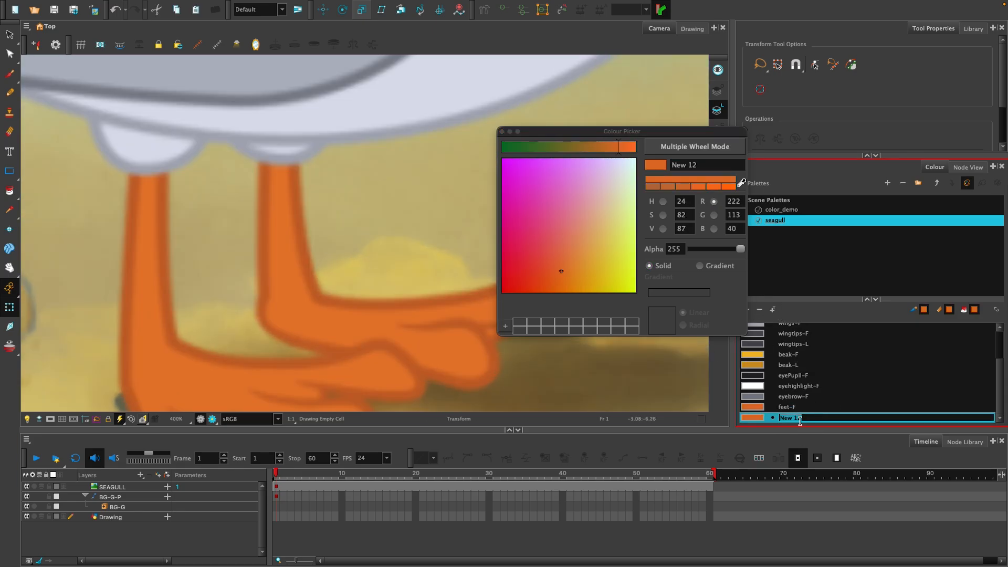
type("g")
type("eet-L")
key("Tab")
scroll(813, 399, "down", 3)
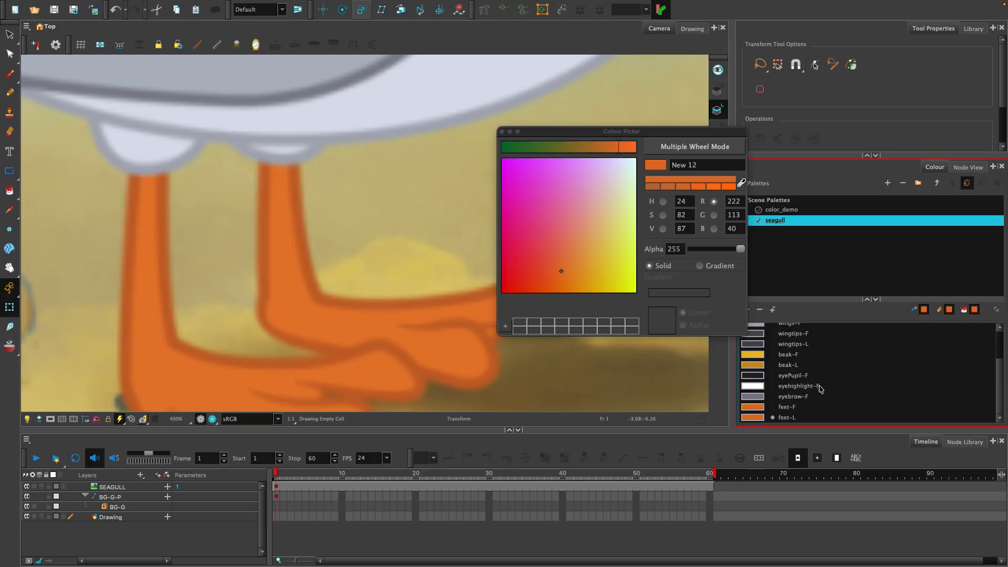
Step: Set the feet-L swatch's colour to the darker orange sampled from the foot's outline and close the colour picker
left_click(794, 418)
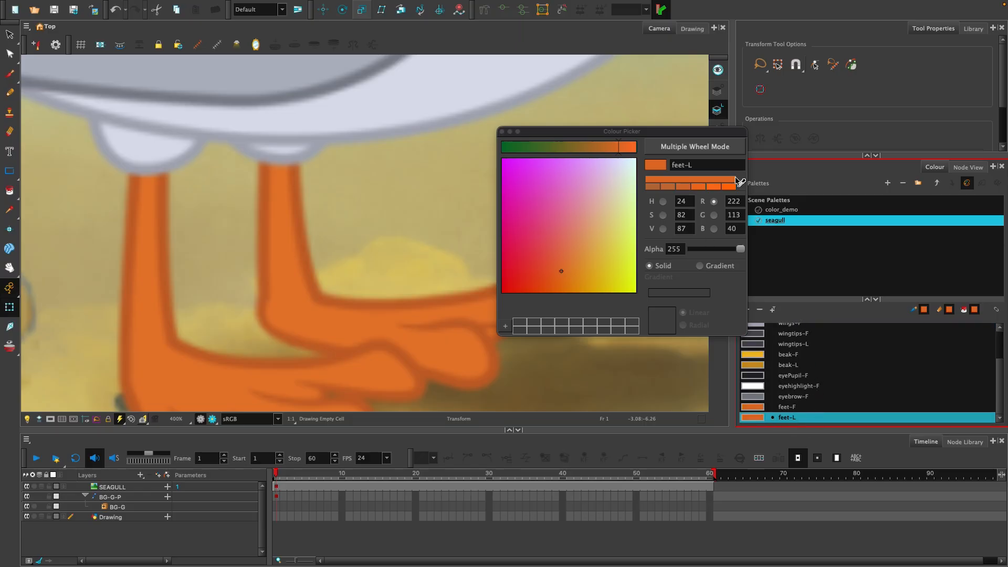
left_click(742, 183)
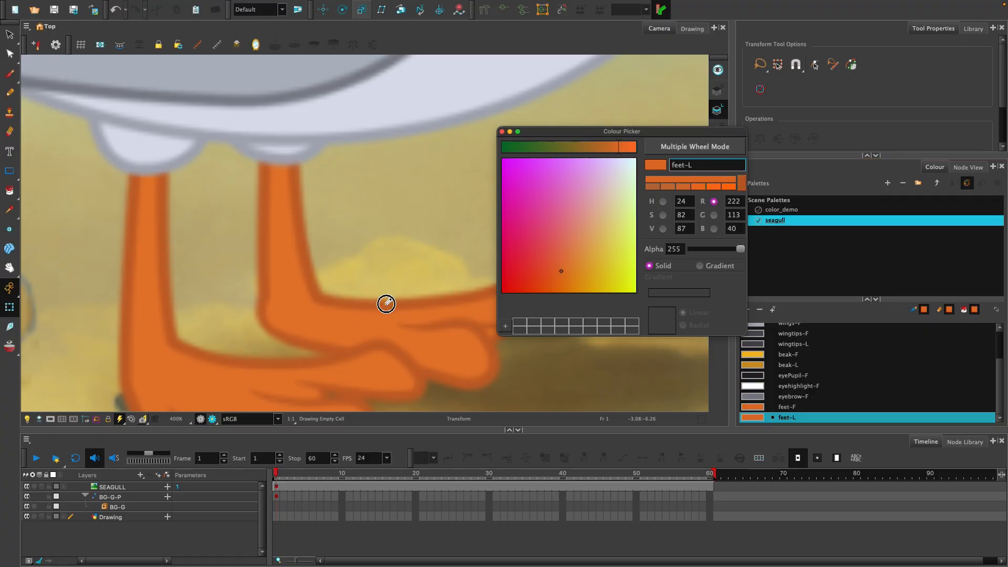
left_click(389, 303)
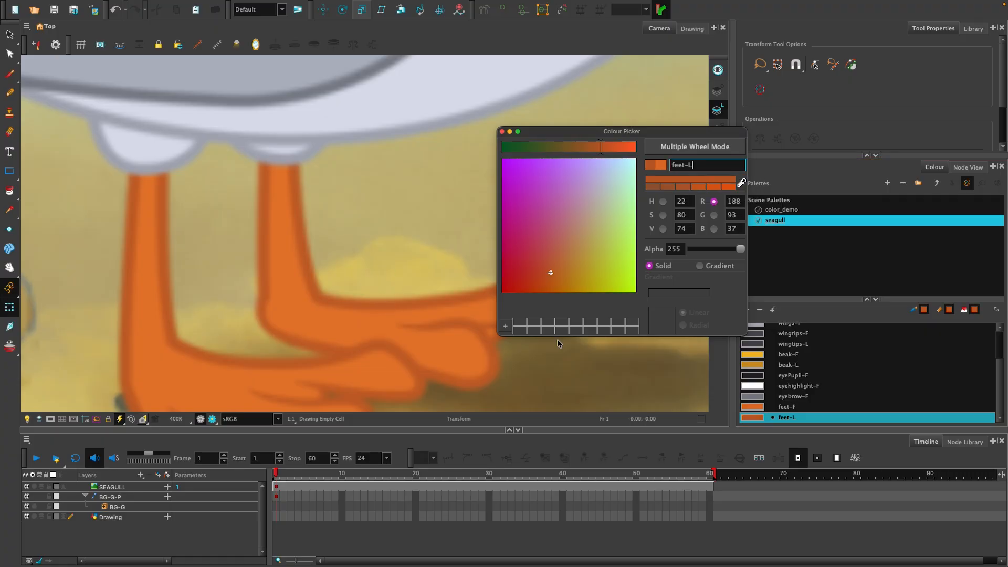
left_click(502, 132)
Step: Hide the SEAGULL reference layer so that only the background remains in the camera view
scroll(814, 368, "up", 3)
scroll(500, 194, "down", 5)
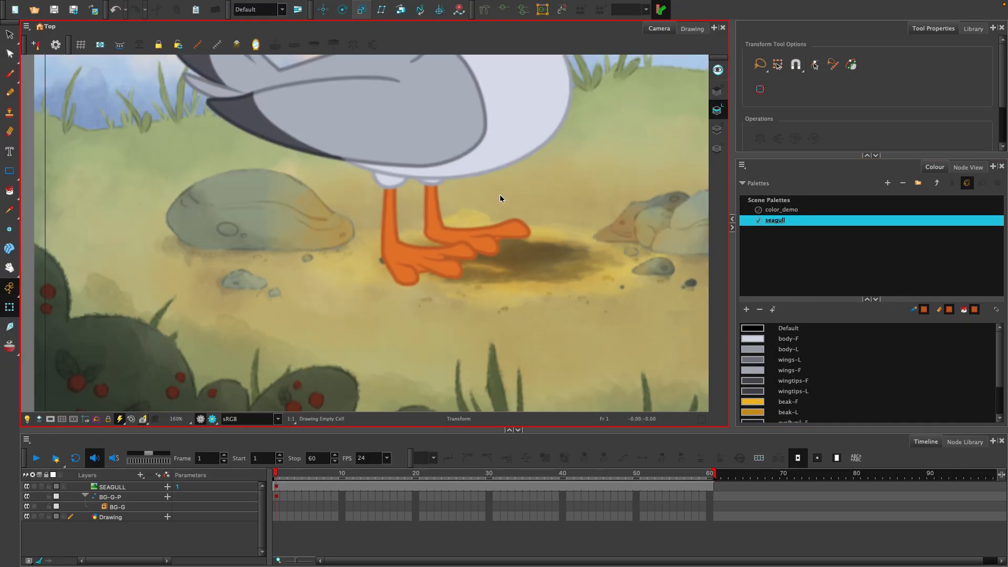
key("space")
scroll(391, 272, "down", 4)
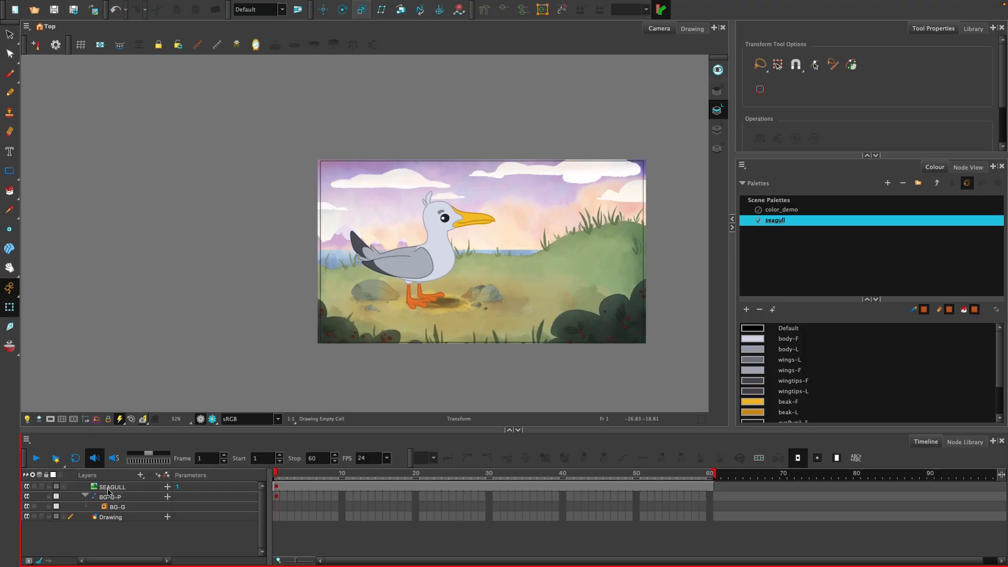
left_click(26, 486)
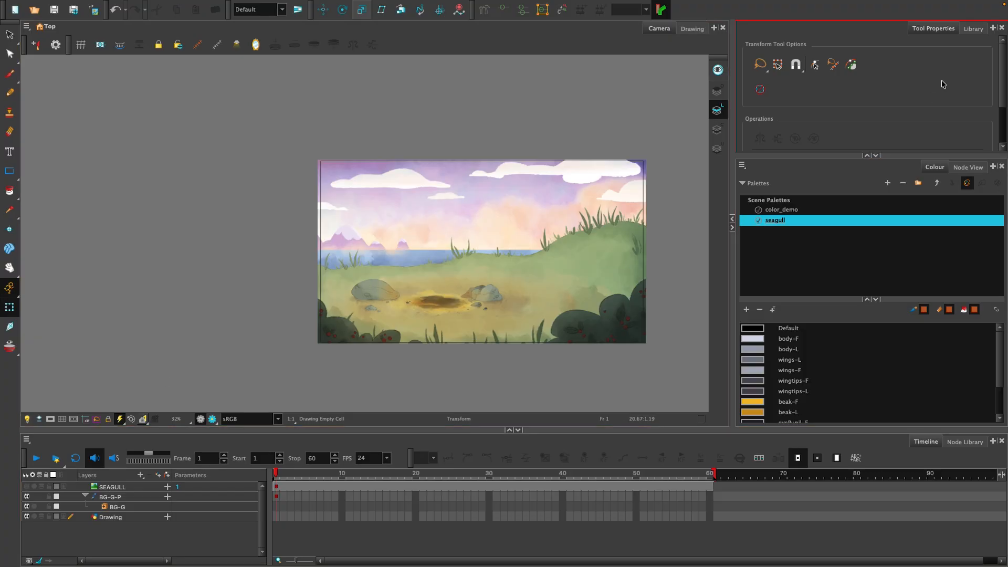
Step: Import the ADVPRM-02_SEAGULL_CLEAN.tpl template from the library into the scene
left_click(967, 30)
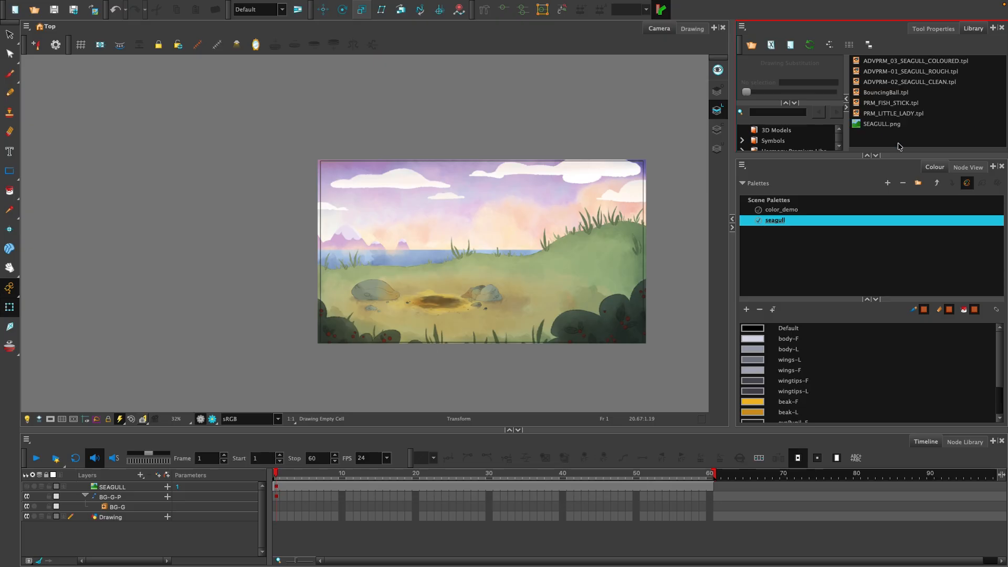
left_click_drag(851, 155, 850, 291)
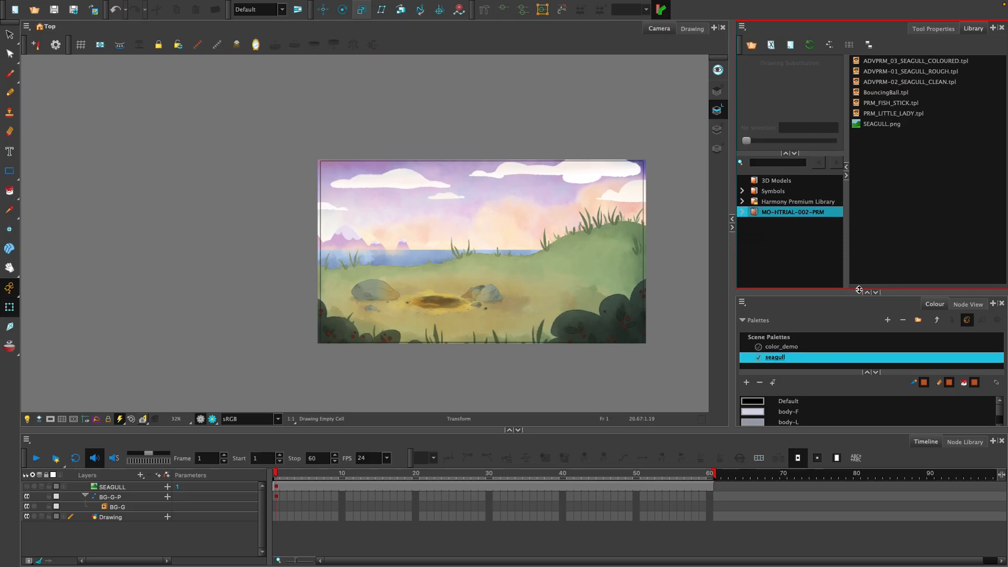
left_click(894, 122)
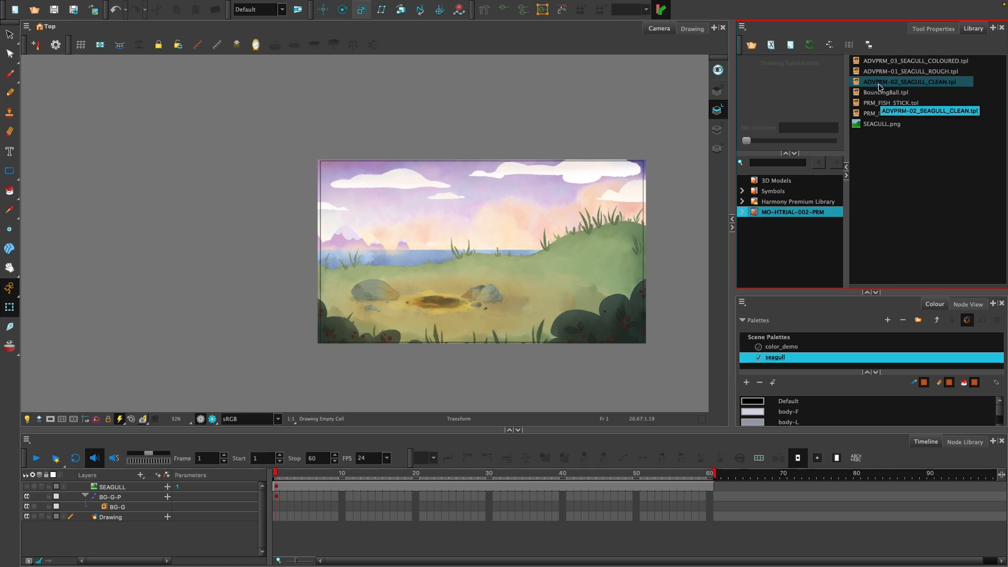
left_click(945, 84)
left_click_drag(945, 84, 481, 251)
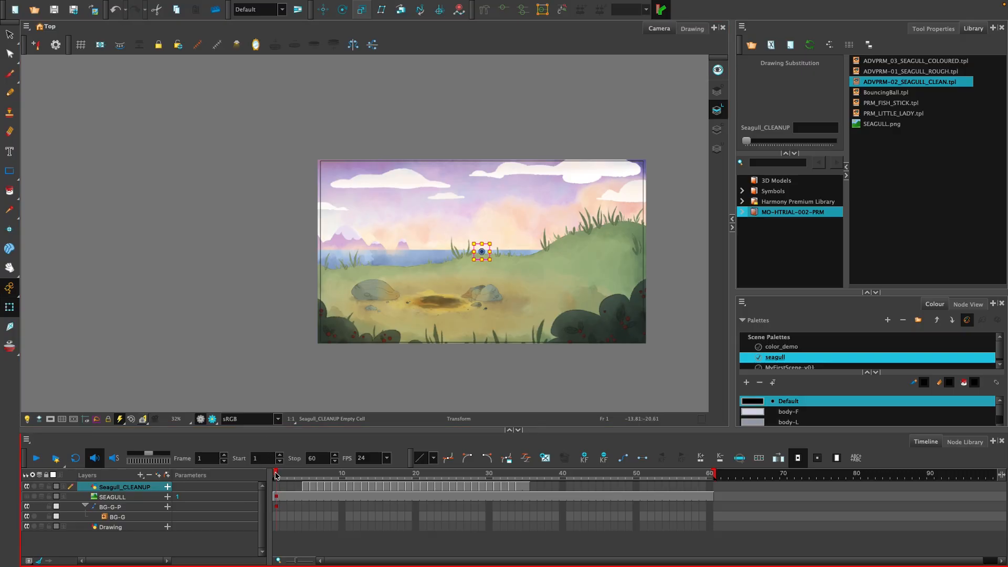
Step: Scrub the timeline through the Seagull_CLEANUP animation and stop at frame 35
mouse_move(277, 476)
left_mouse_down()
mouse_move(412, 475)
mouse_move(277, 479)
left_mouse_up()
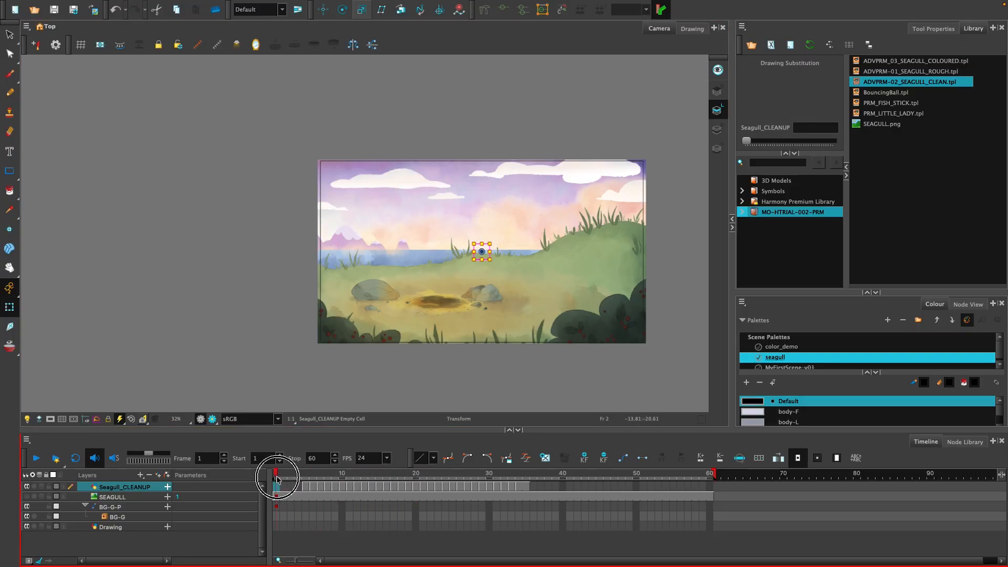
left_click(219, 547)
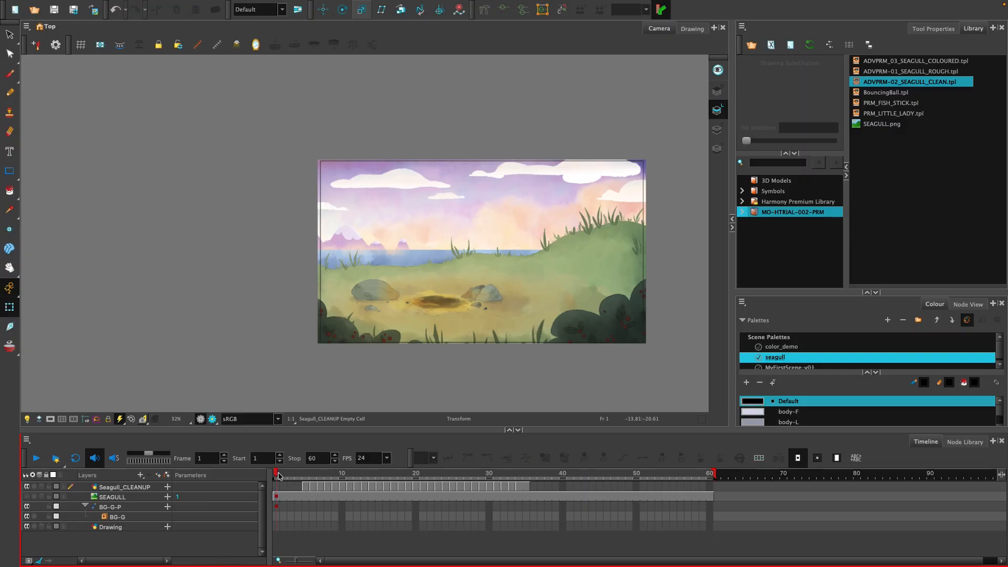
mouse_move(279, 477)
left_mouse_down()
mouse_move(523, 483)
mouse_move(512, 498)
mouse_move(270, 493)
mouse_move(385, 499)
left_mouse_up()
mouse_move(278, 475)
left_mouse_down()
mouse_move(525, 478)
mouse_move(304, 478)
mouse_move(532, 471)
mouse_move(281, 473)
mouse_move(387, 473)
mouse_move(286, 462)
mouse_move(302, 458)
mouse_move(525, 461)
left_mouse_up()
Step: Select all strokes of the seagull drawing on frame 35 with the Select tool
scroll(524, 296, "up", 6)
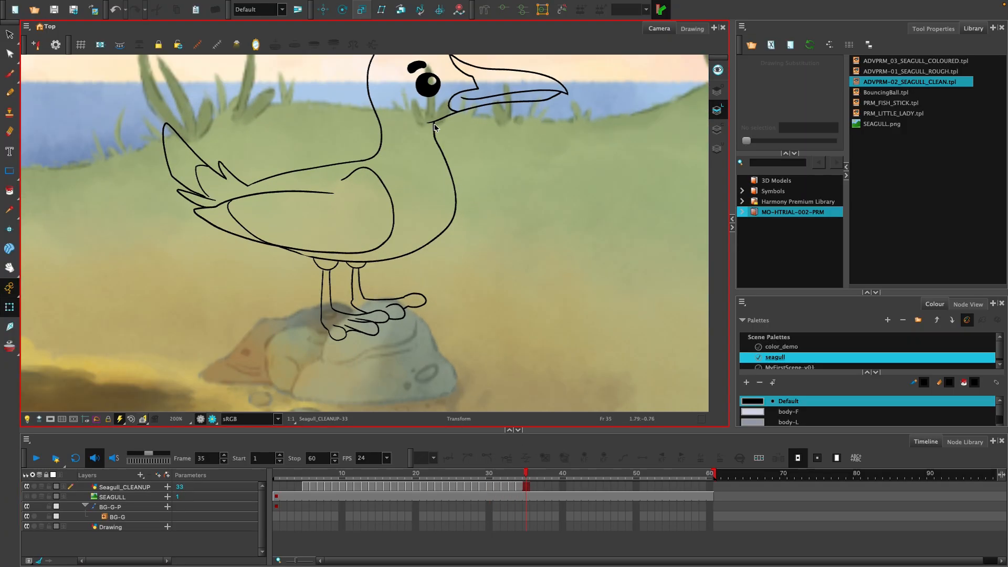
scroll(493, 229, "down", 2)
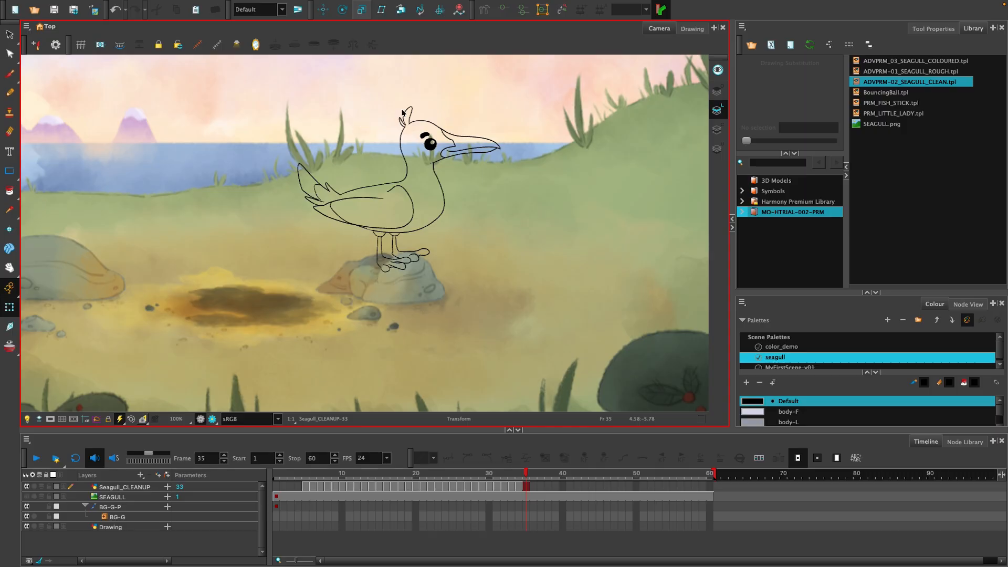
key("alt+s")
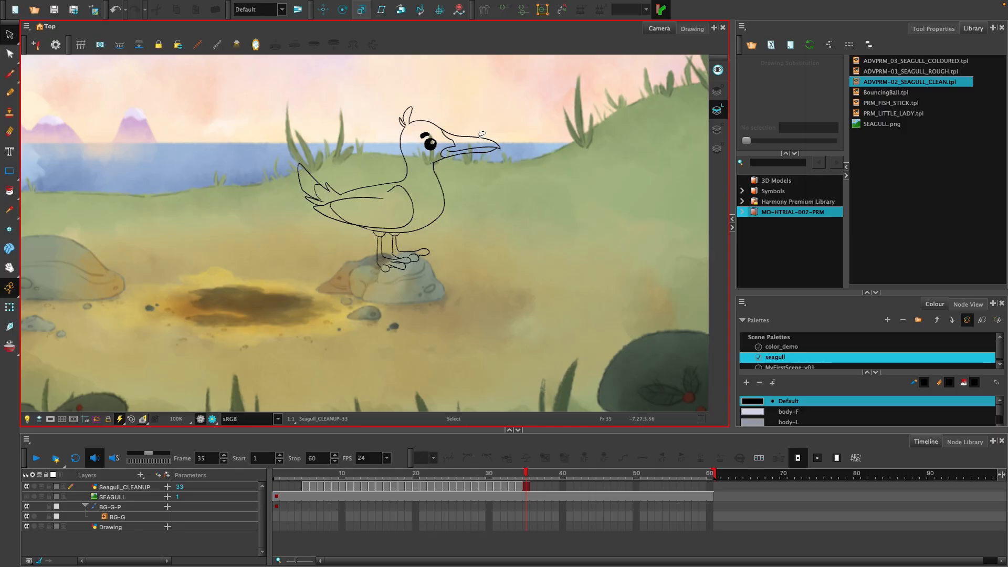
mouse_move(320, 85)
left_mouse_down()
mouse_move(569, 230)
mouse_move(231, 137)
mouse_move(318, 89)
left_mouse_up()
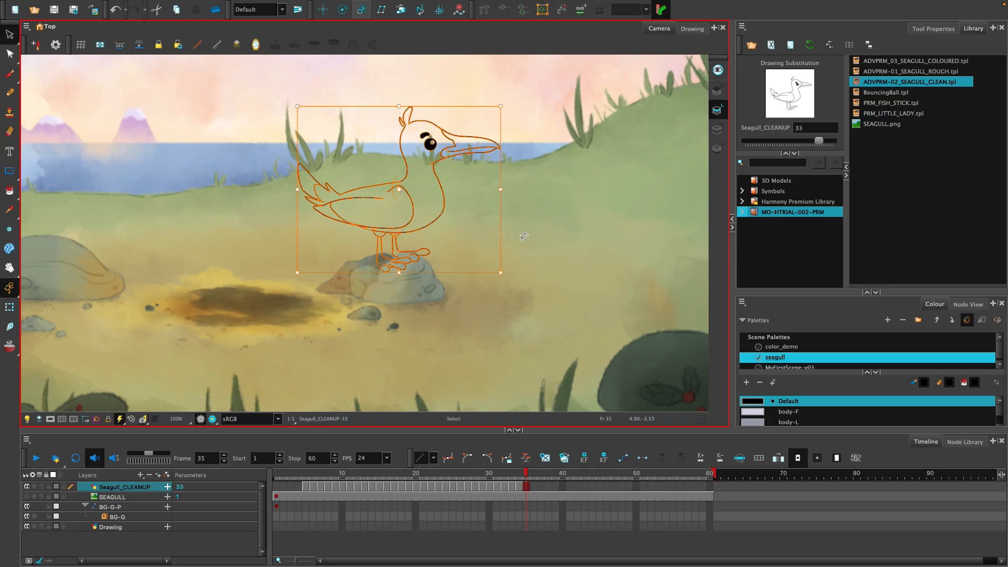
Step: With Line Art as the current layer, enable Apply to All Frames and create colour art from the selected seagull line art
scroll(522, 238, "down", 2)
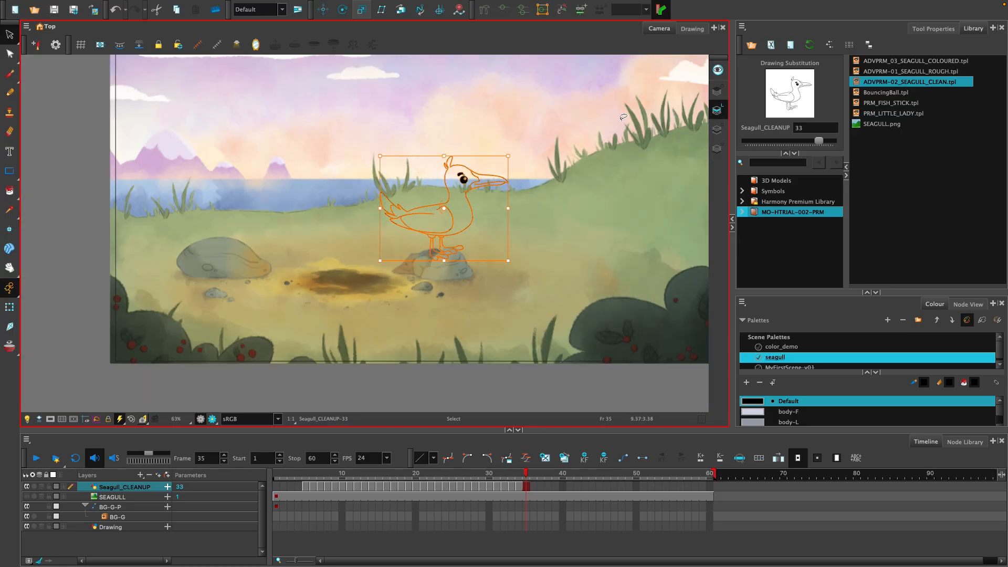
left_click_drag(599, 122, 535, 169)
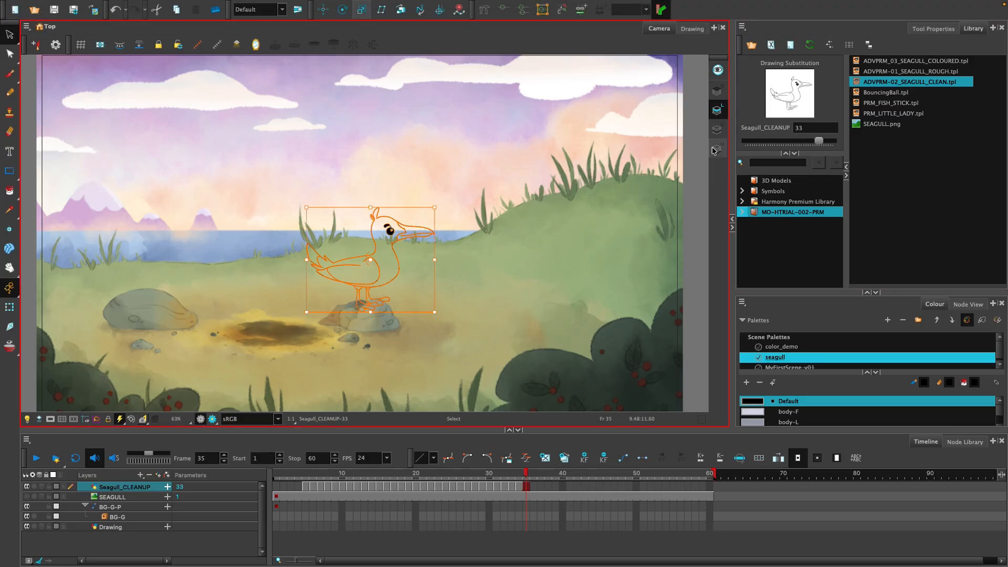
left_click(921, 33)
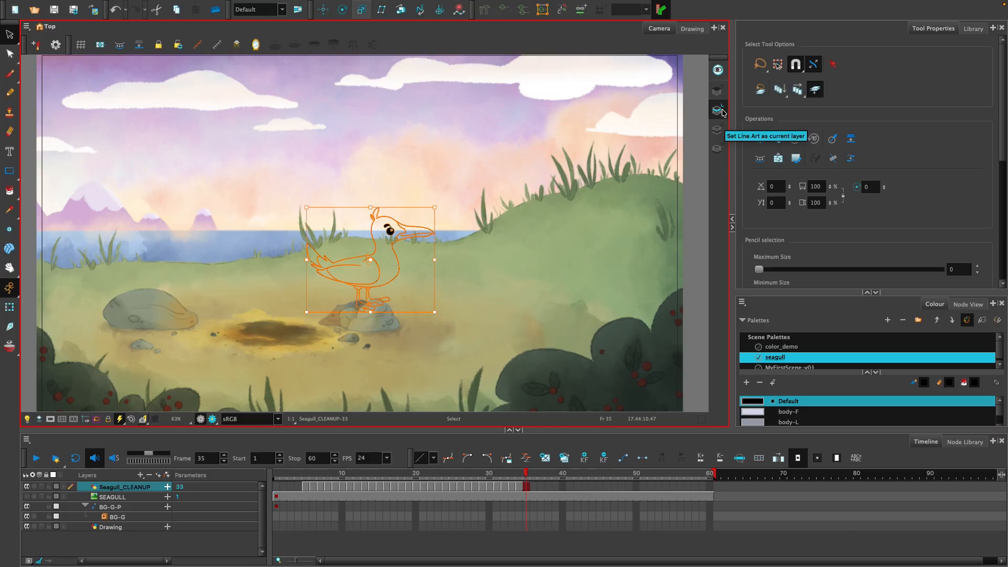
left_click(722, 112)
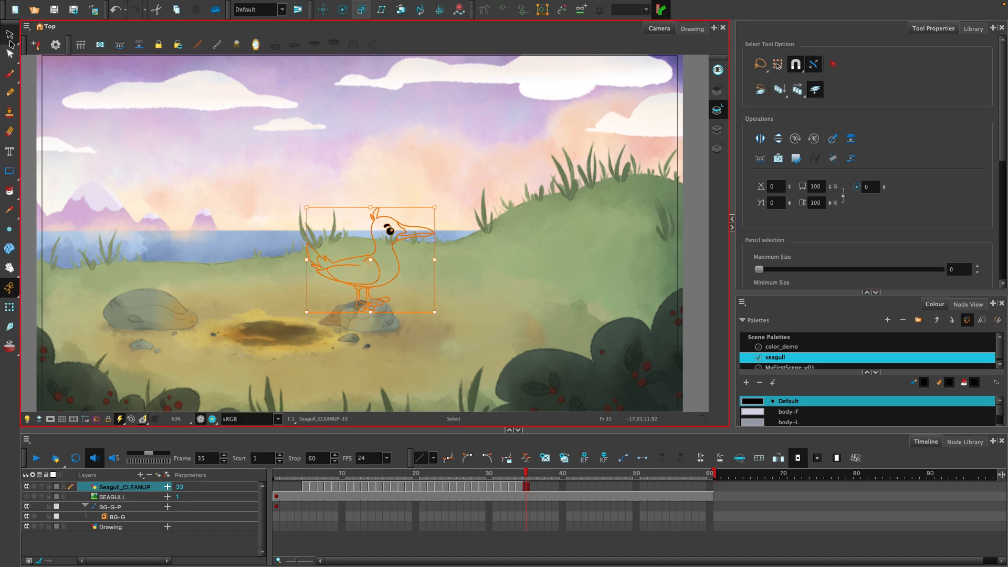
left_click(798, 99)
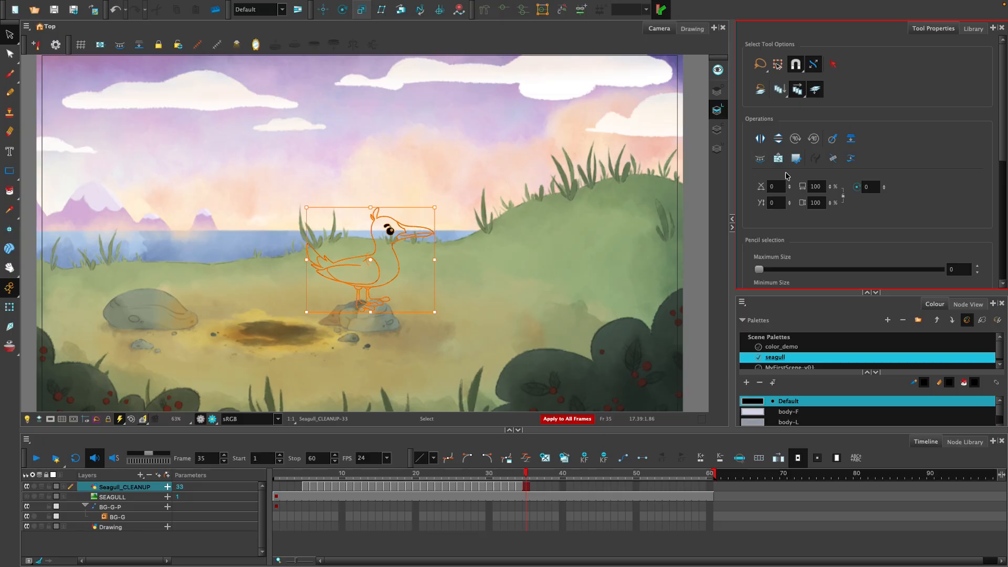
left_click(758, 164)
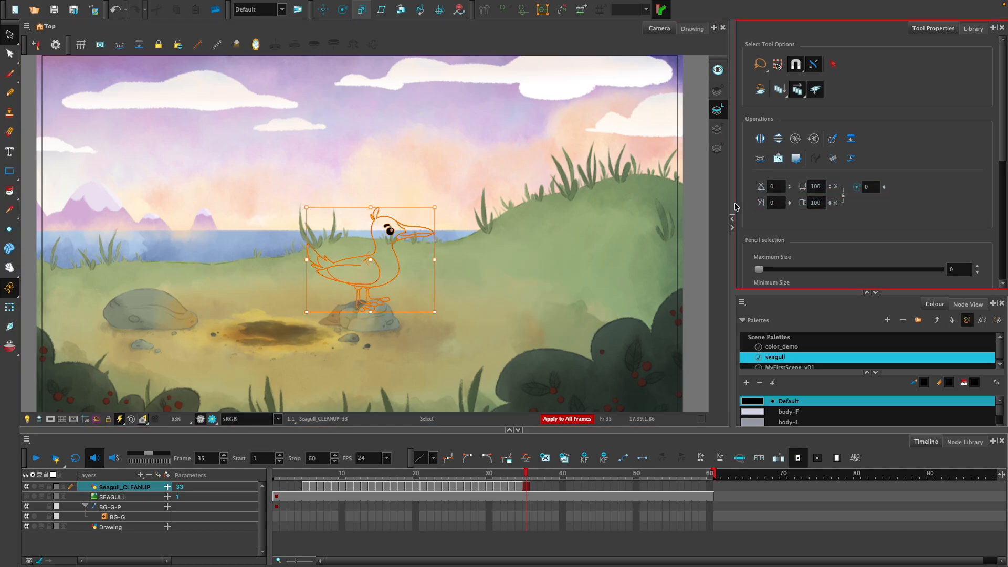
Step: Make Colour Art the current layer, clear the stroke selection, and examine the seagull's colour art strokes up close
left_click(716, 133)
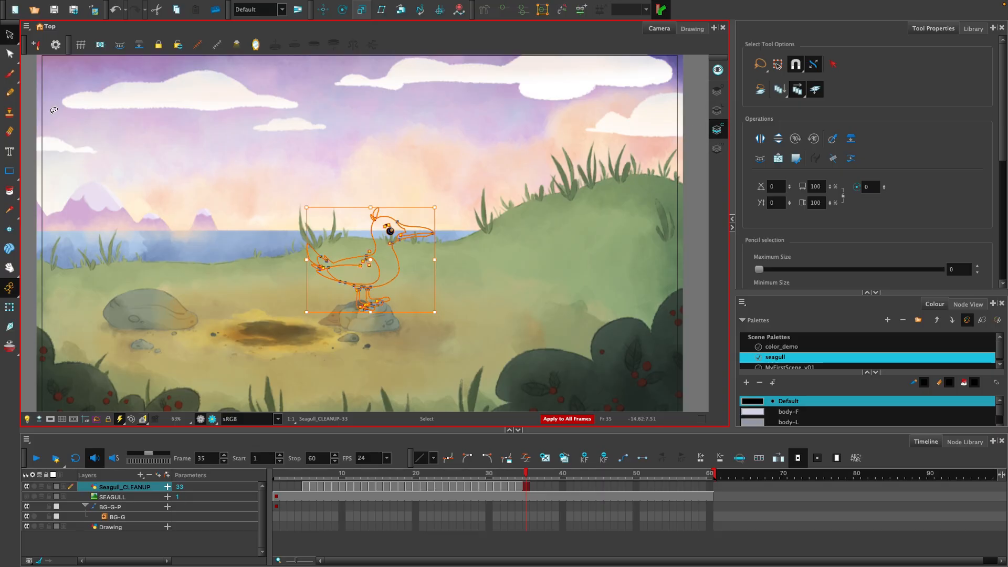
left_click(96, 109)
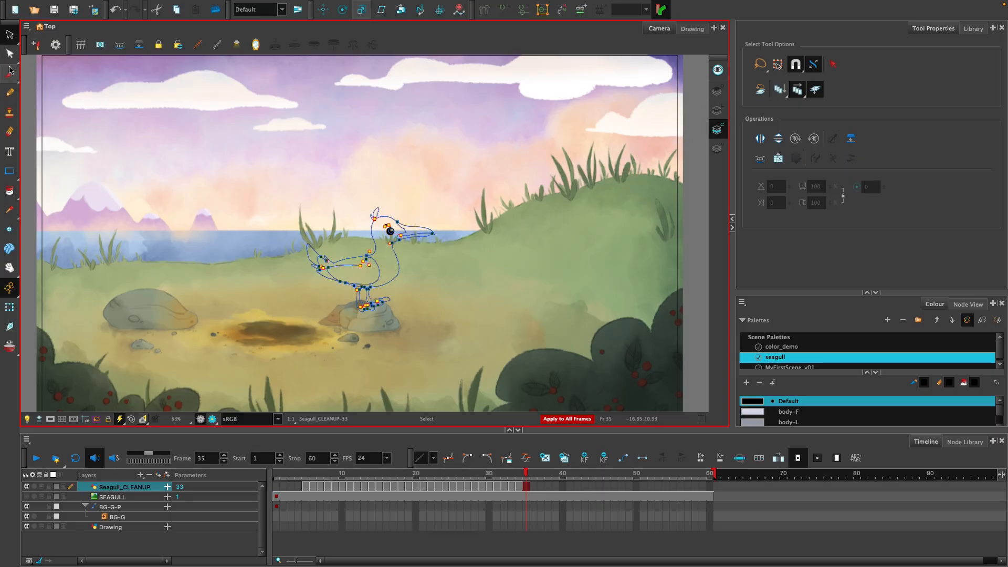
scroll(372, 287, "up", 4)
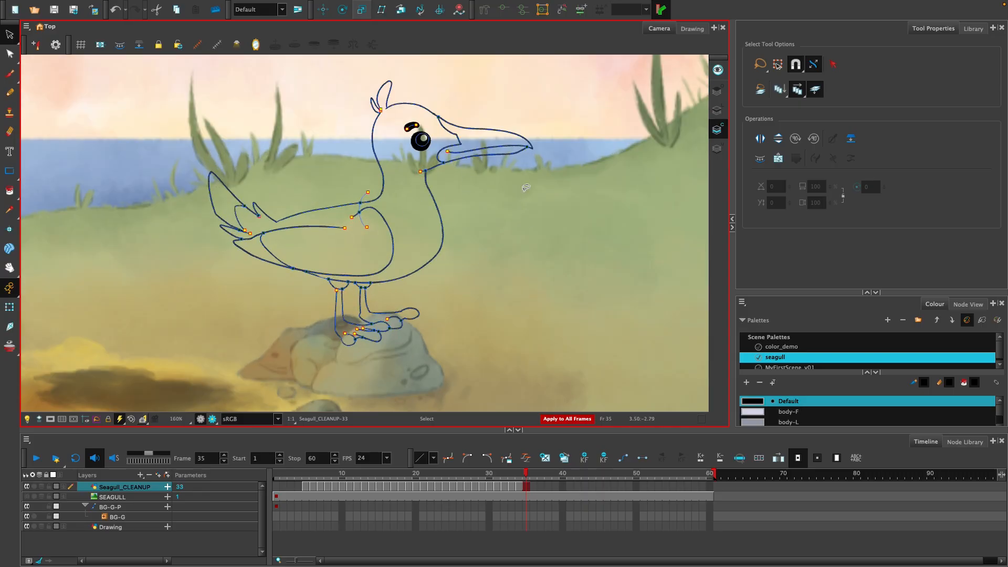
scroll(362, 247, "up", 3)
scroll(456, 191, "down", 5)
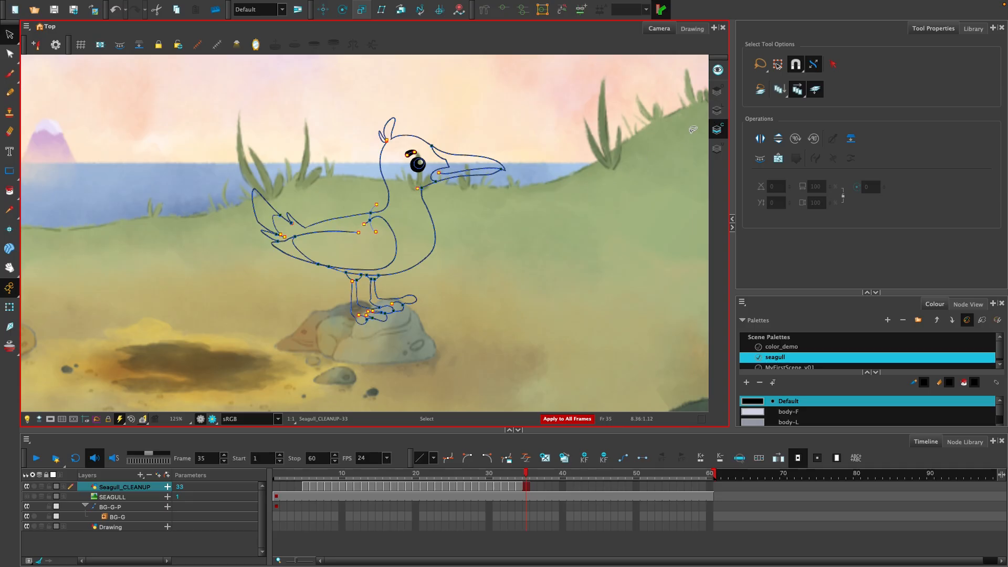
Step: Compare the seagull's Line Art and Colour Art by switching between the two layers, finishing on Colour Art
left_click(716, 113)
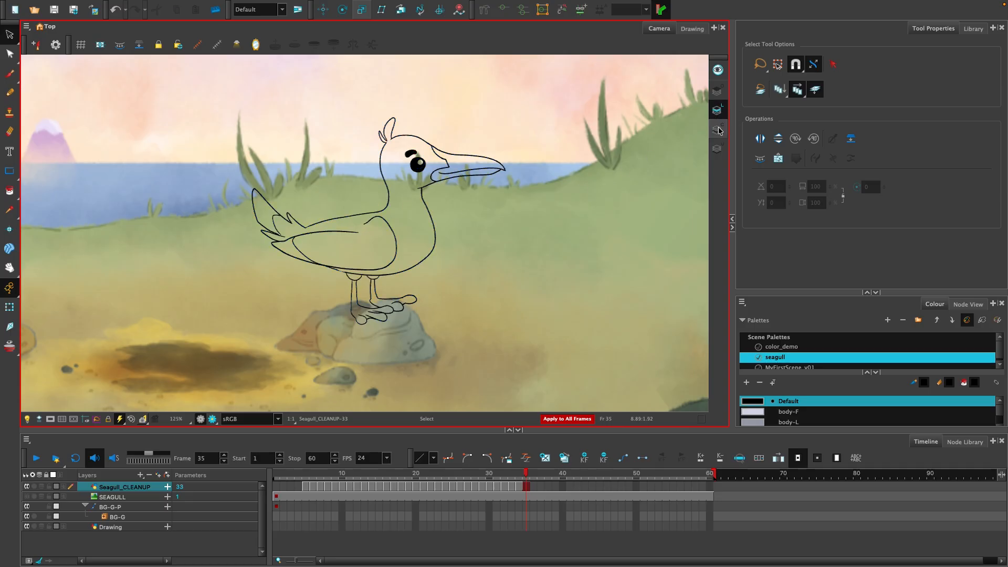
left_click(718, 130)
left_click(717, 111)
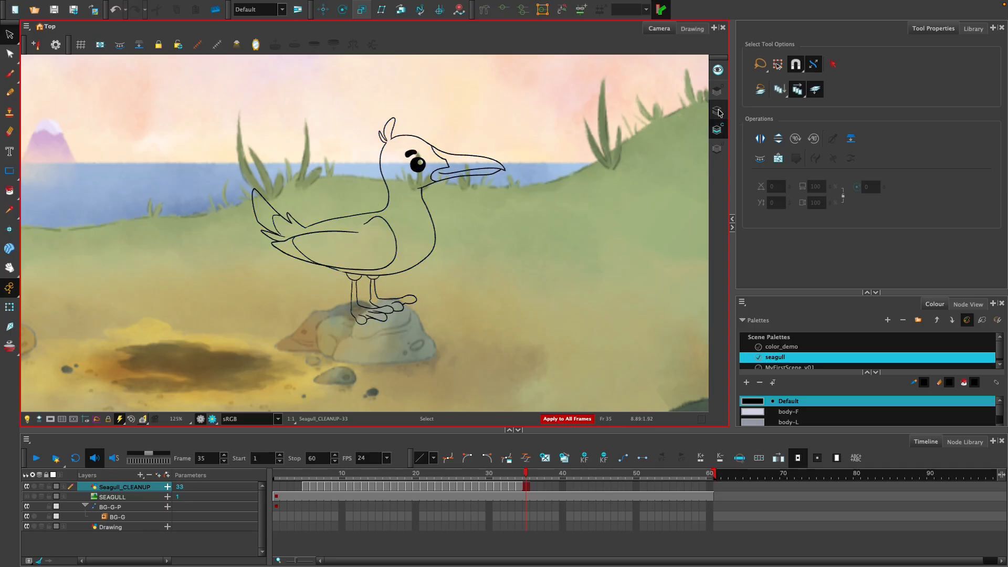
scroll(387, 275, "up", 2)
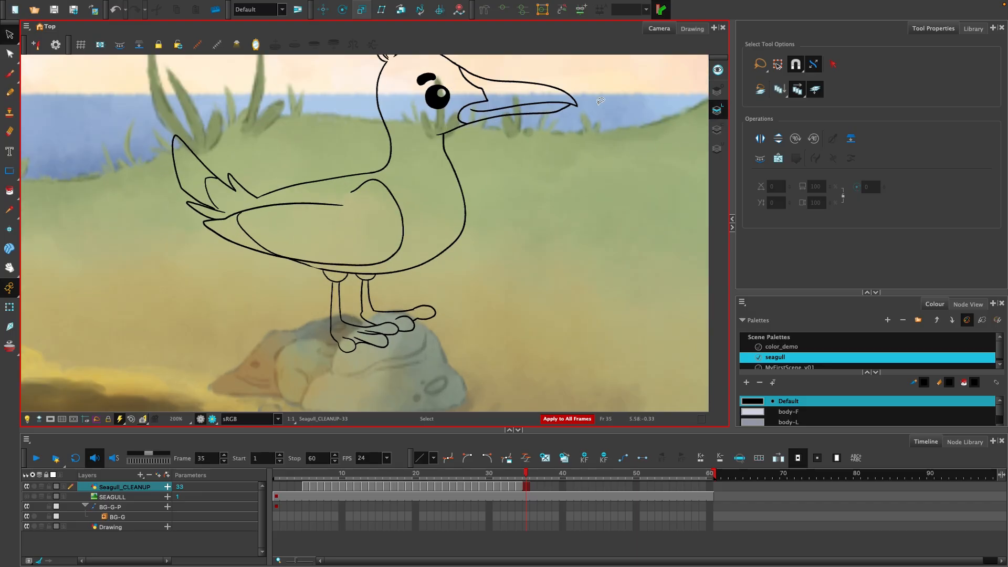
left_click(717, 130)
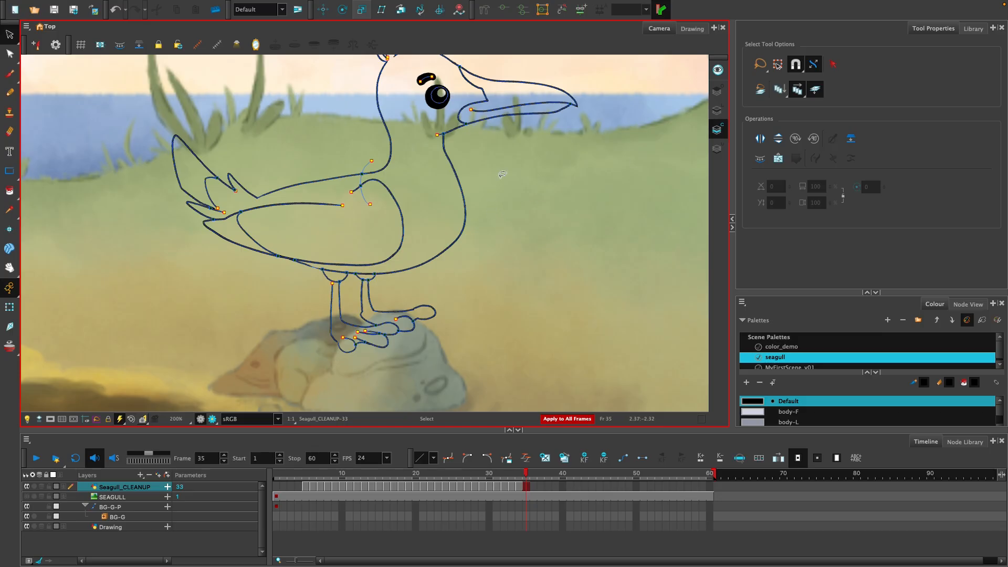
left_click_drag(524, 123, 514, 180)
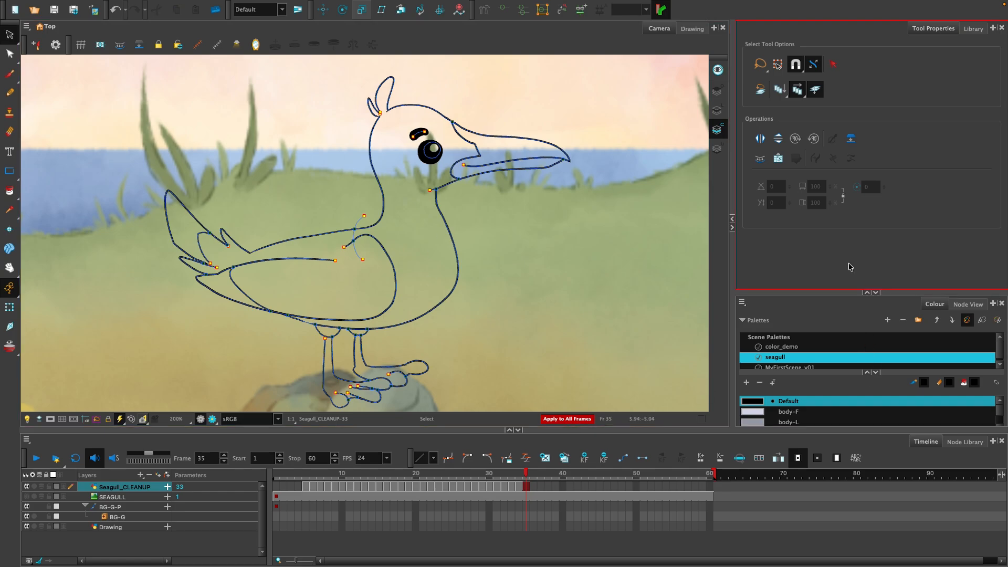
Step: Enlarge the swatch list, choose the body-F swatch, and try to fill the seagull's body with the Paint tool on frame 35
left_click_drag(843, 290, 840, 161)
left_click_drag(849, 297, 841, 241)
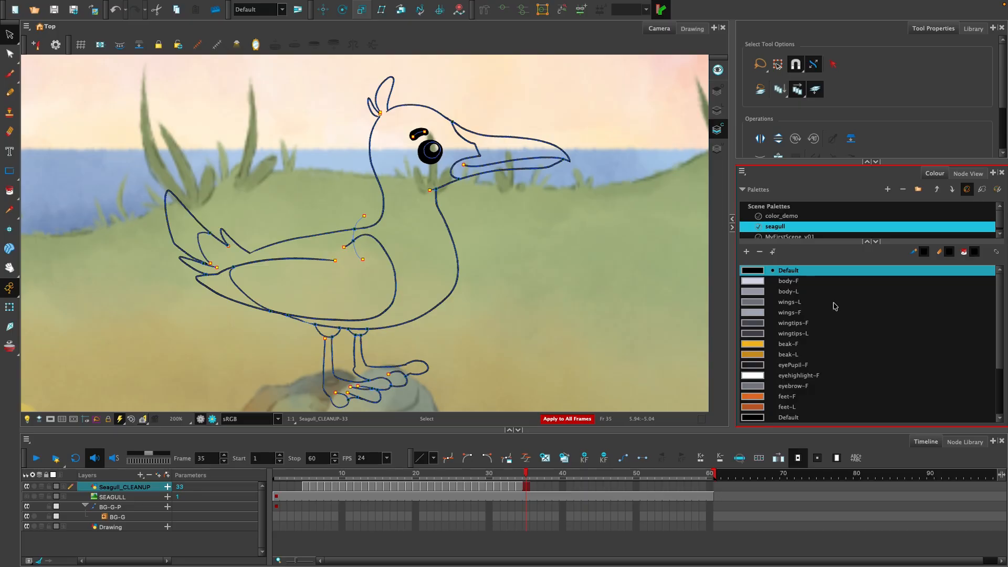
left_click(788, 281)
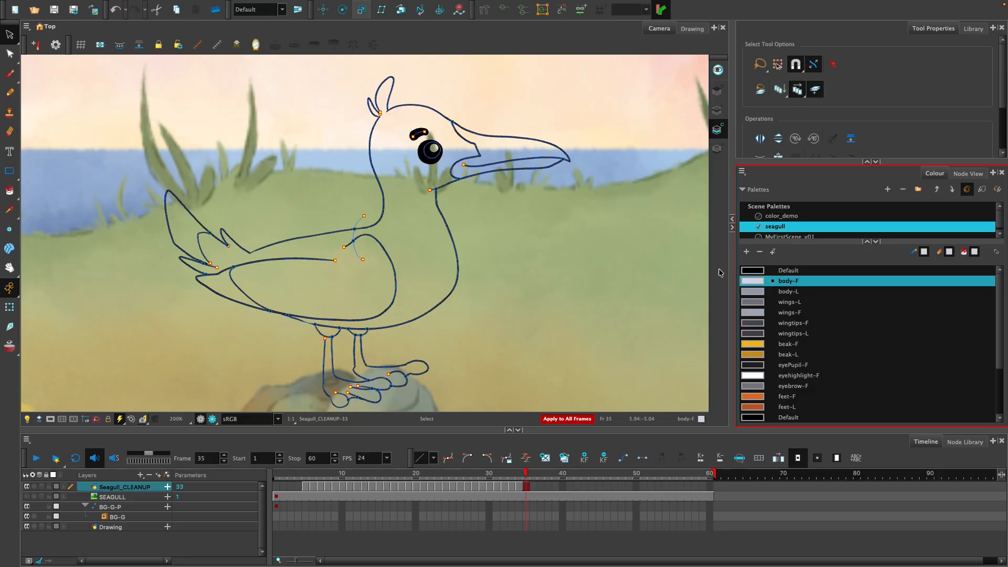
left_click(10, 191)
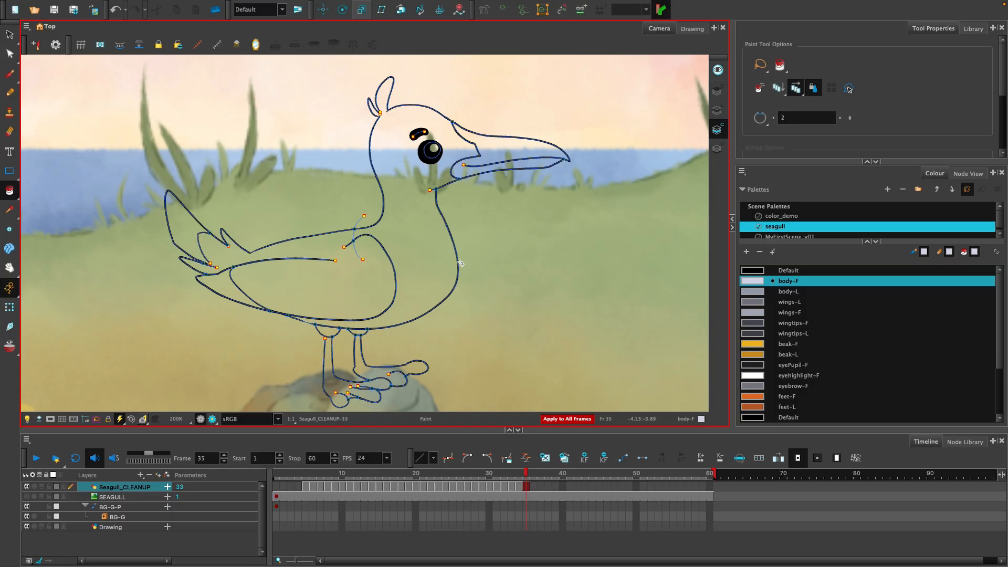
left_click(424, 224)
left_click(401, 171)
Step: Inspect the openings in the outline around the head feathers and set the Paint tool to Close Large Gap
scroll(412, 264, "up", 2)
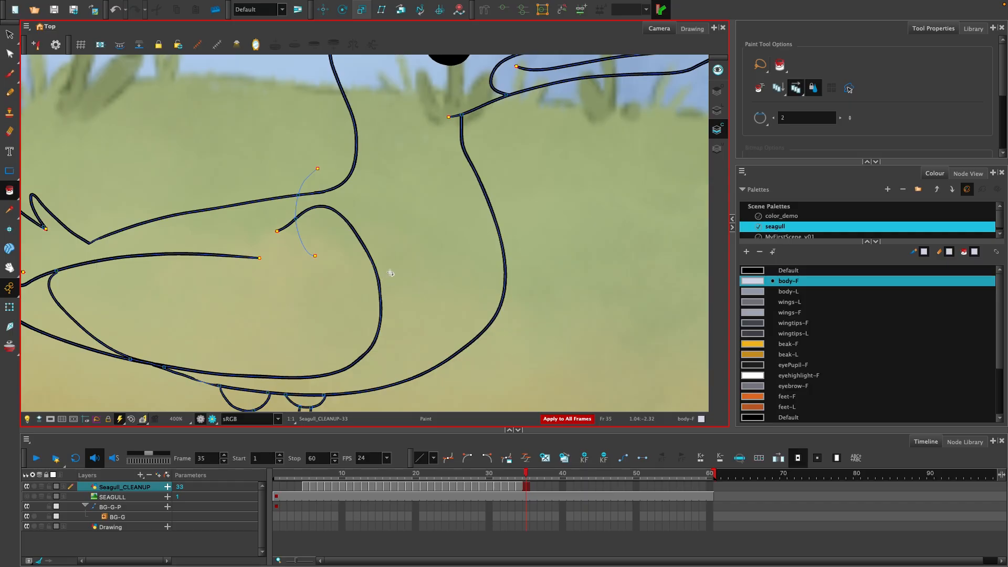
scroll(389, 274, "up", 1)
key("space")
left_click_drag(412, 128, 323, 366)
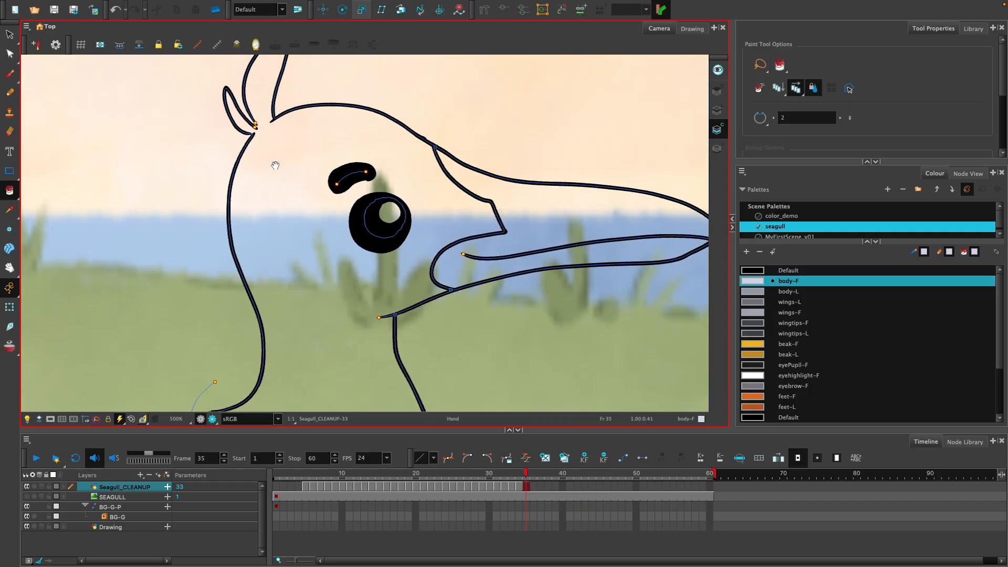
scroll(243, 111, "up", 3)
scroll(243, 112, "up", 4)
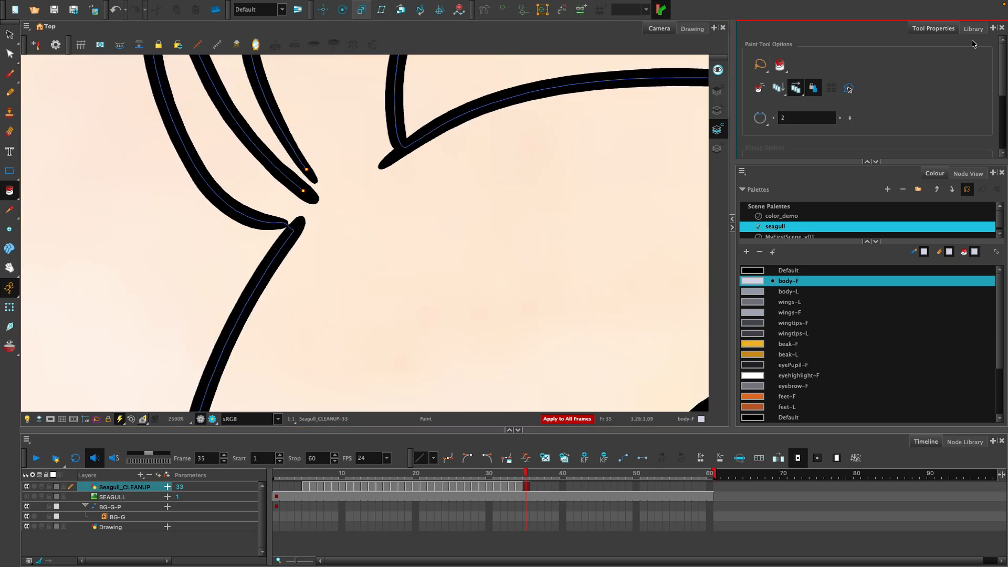
left_click(760, 118)
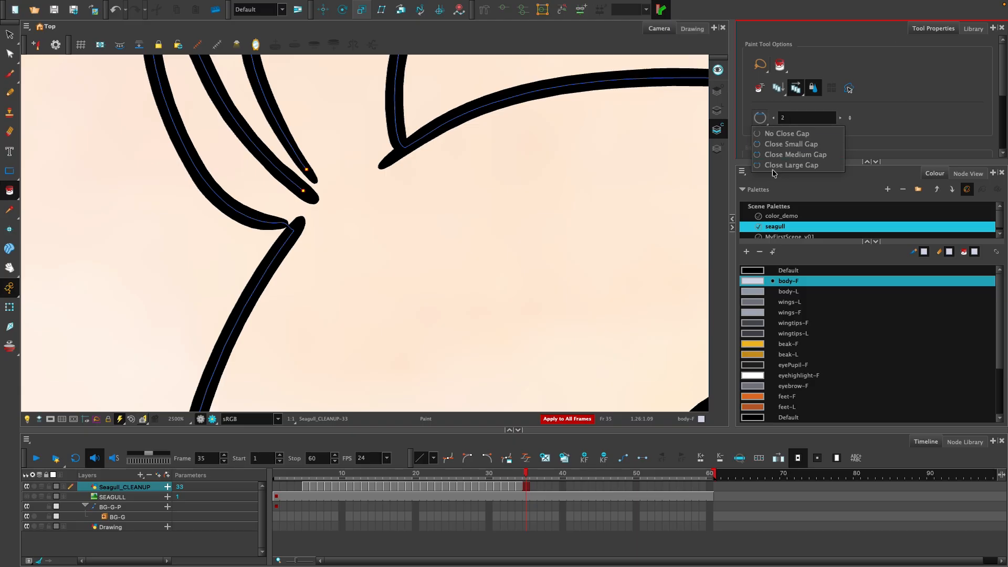
left_click(786, 165)
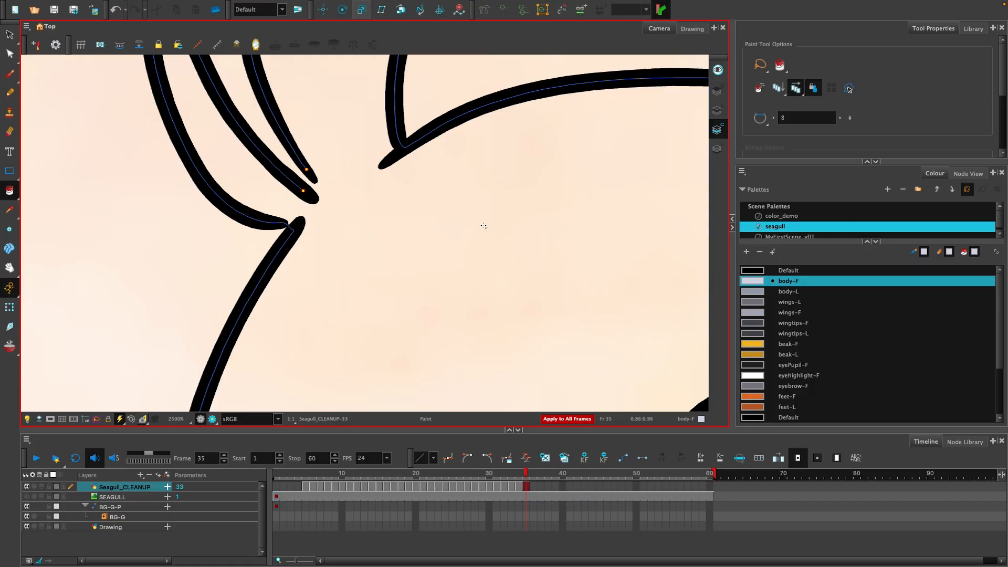
Step: Close the gap between the two head feather strokes on frame 35 with the Close Gap tool
key("1")
key("1")
key("1")
key("space")
left_click_drag(570, 271, 400, 111)
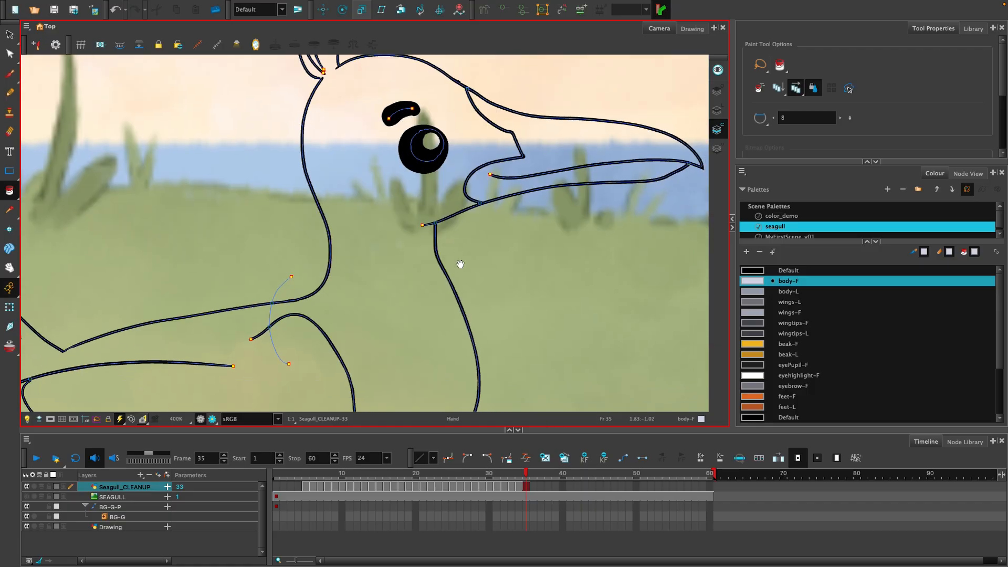
left_click_drag(379, 156, 472, 302)
scroll(413, 231, "up", 5)
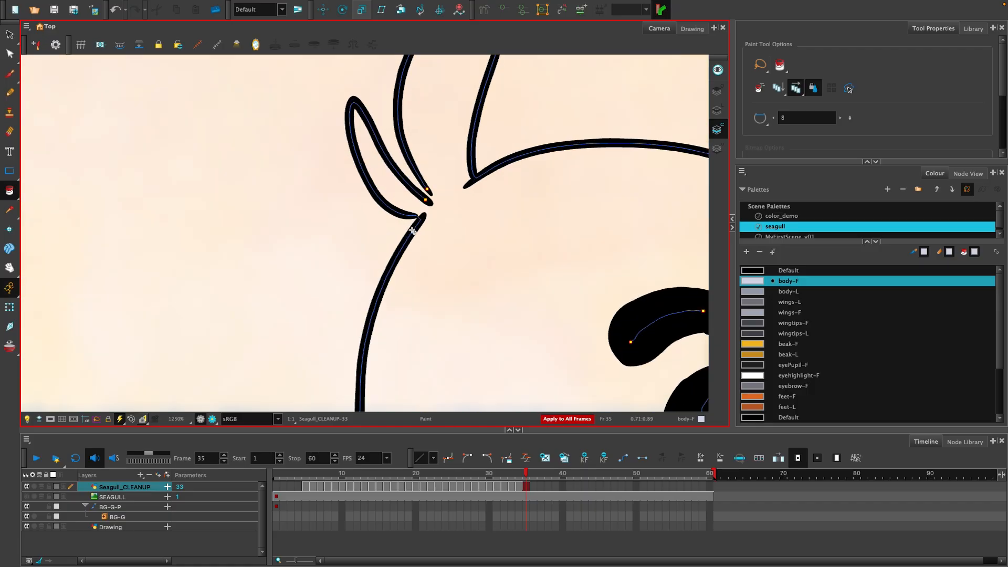
mouse_move(9, 190)
left_mouse_down()
mouse_move(54, 251)
mouse_move(48, 210)
mouse_move(66, 248)
mouse_move(57, 251)
left_mouse_up()
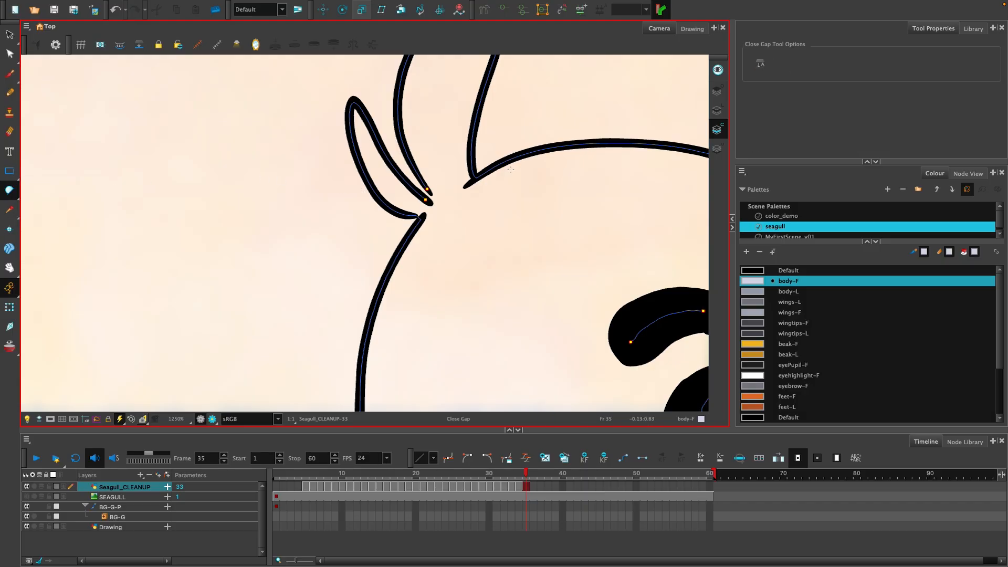
left_click_drag(427, 188, 424, 199)
scroll(558, 250, "down", 3)
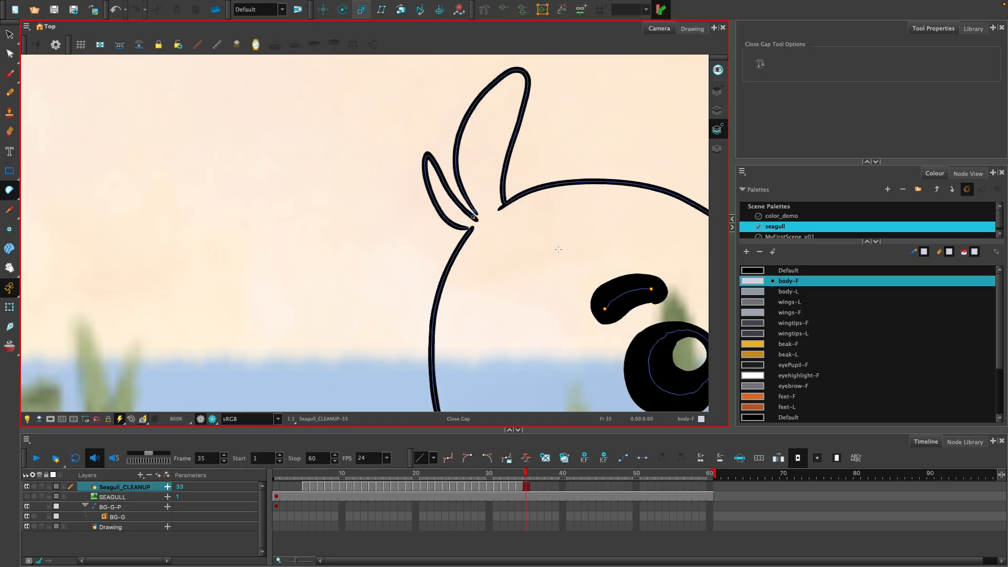
scroll(561, 242, "down", 2)
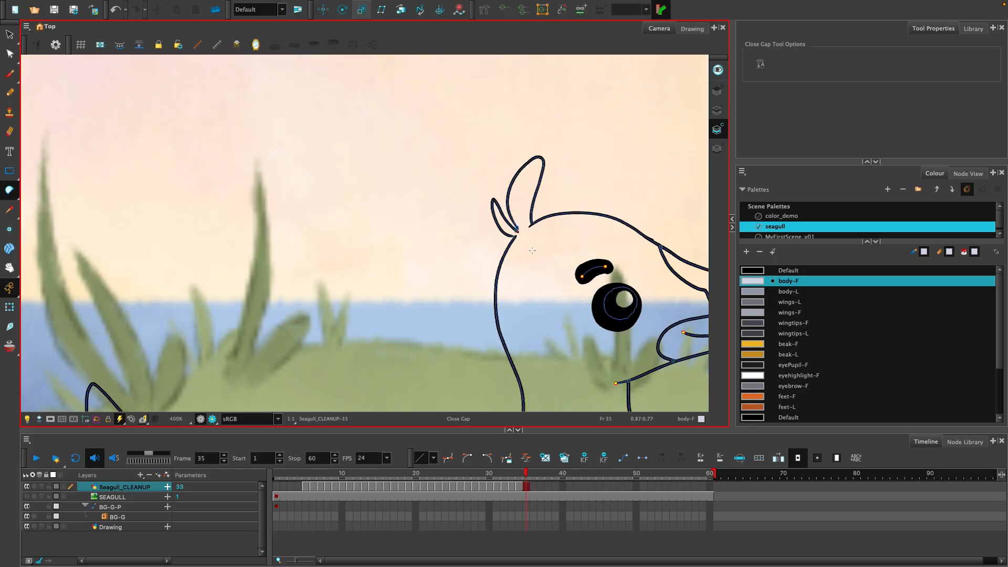
scroll(532, 250, "down", 2)
Step: On frame 34, fill the seagull's head, neck and body with the body-F swatch using the Paint tool
left_click_drag(523, 256, 394, 155)
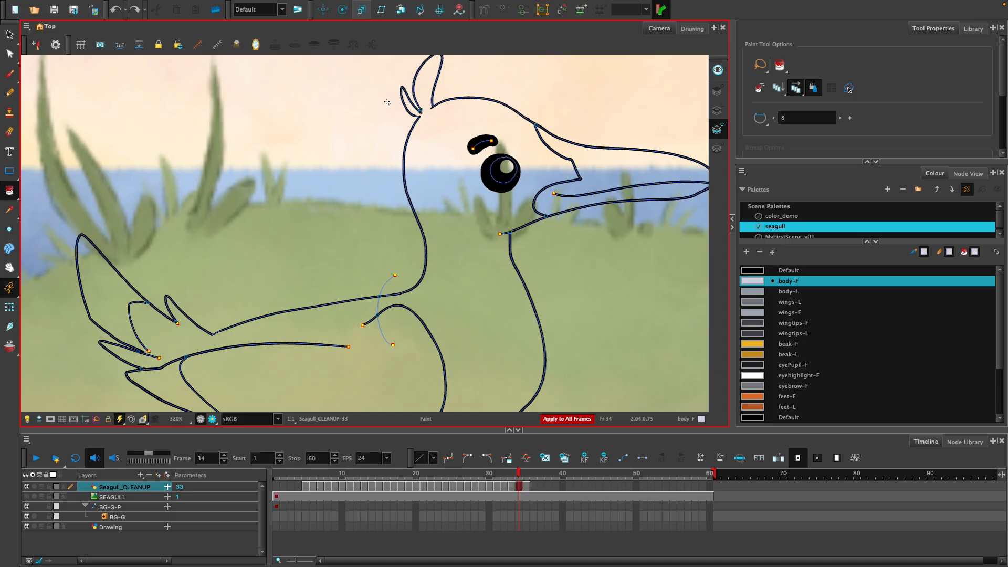
scroll(432, 117, "up", 4)
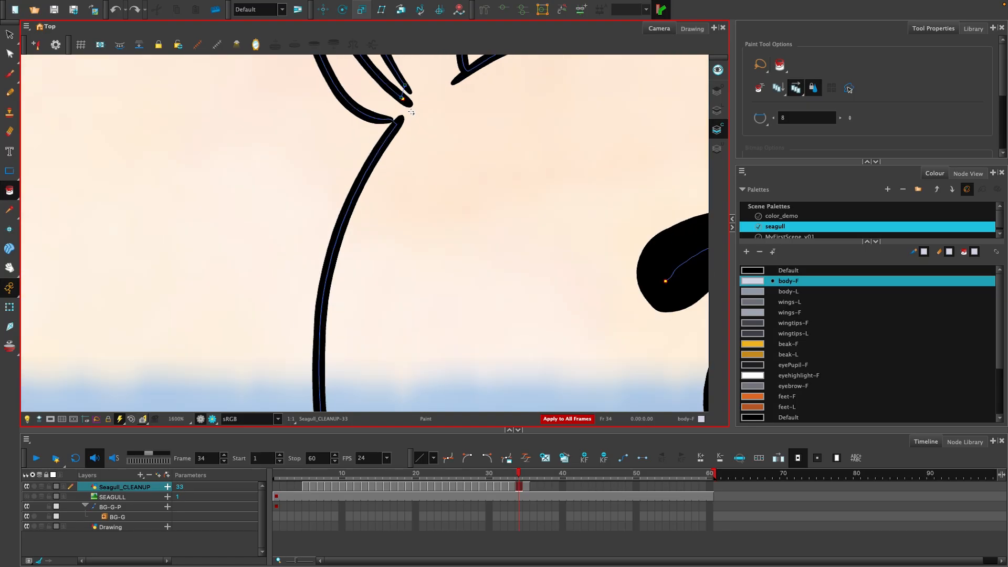
scroll(411, 129, "down", 1)
scroll(410, 128, "down", 2)
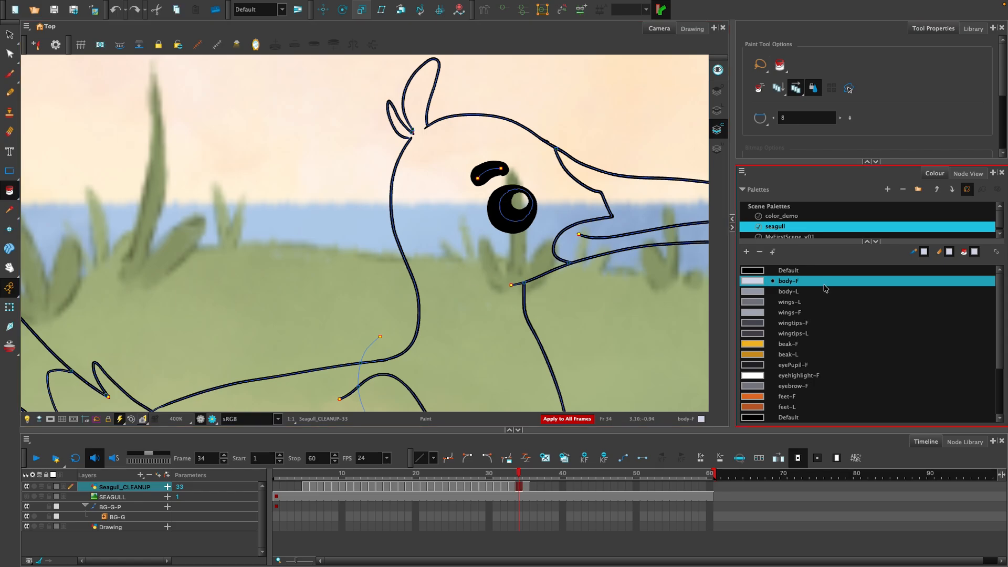
left_click(461, 282)
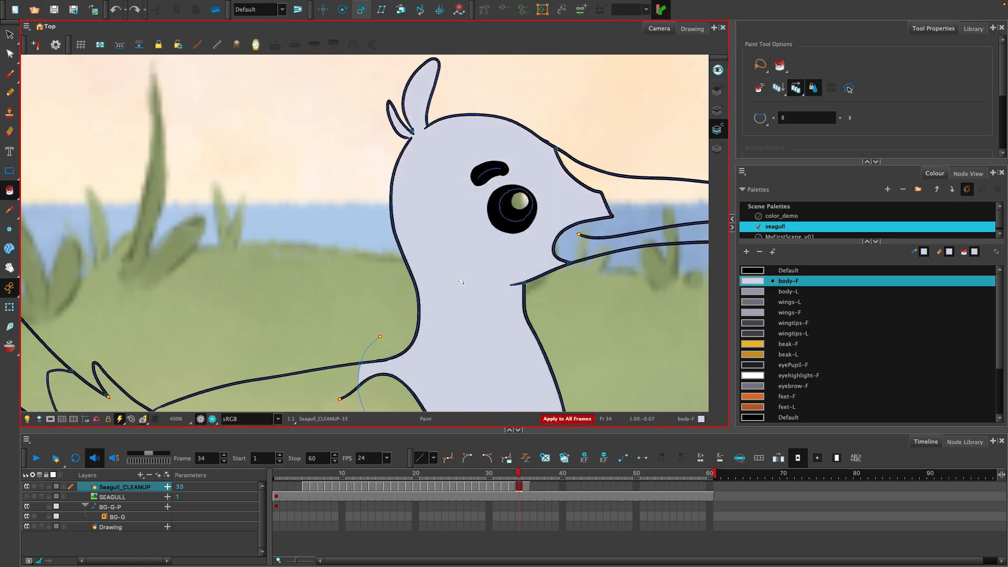
scroll(466, 270, "down", 2)
left_click_drag(475, 329, 468, 266)
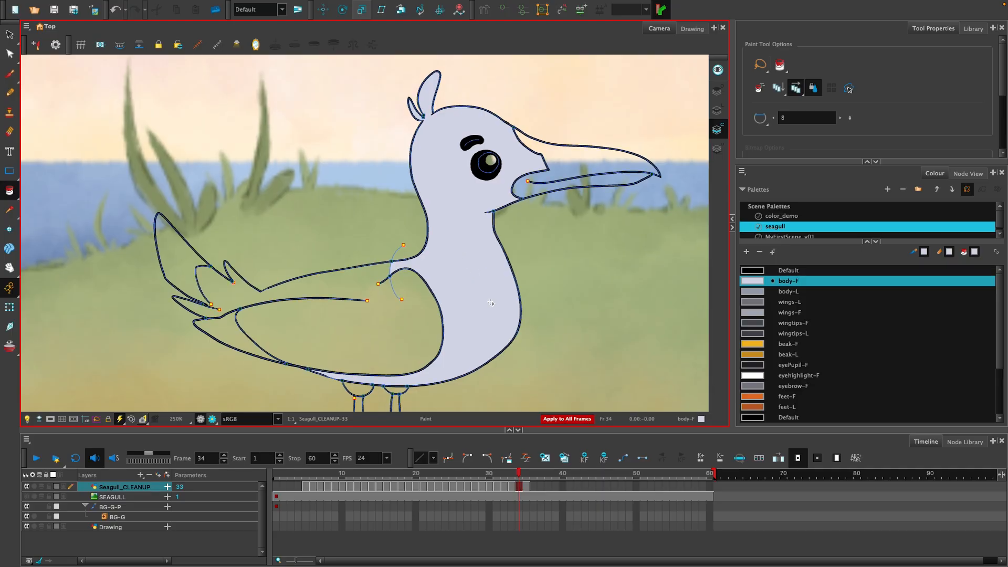
scroll(491, 303, "down", 2)
scroll(502, 316, "up", 1)
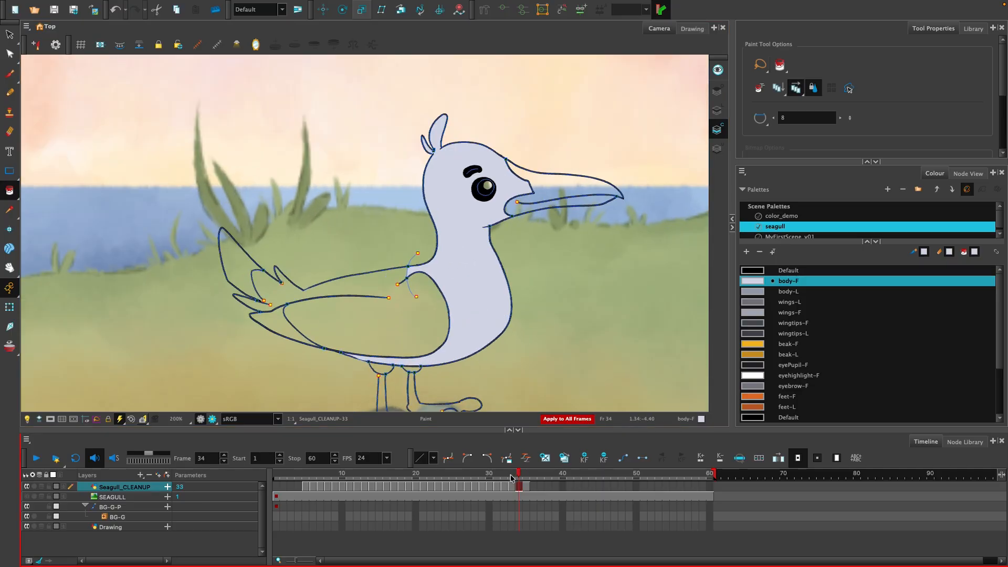
Step: Go to frame 28 of the seagull animation and choose Close Large Gap for the Paint tool
mouse_move(518, 476)
left_mouse_down()
mouse_move(398, 473)
mouse_move(530, 482)
mouse_move(460, 479)
mouse_move(473, 479)
left_mouse_up()
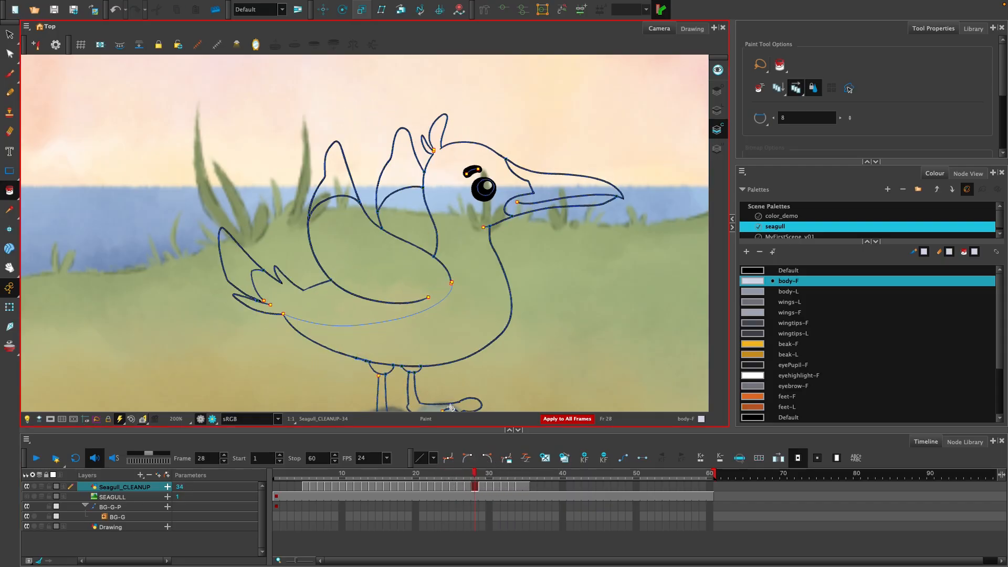
scroll(440, 242, "up", 5)
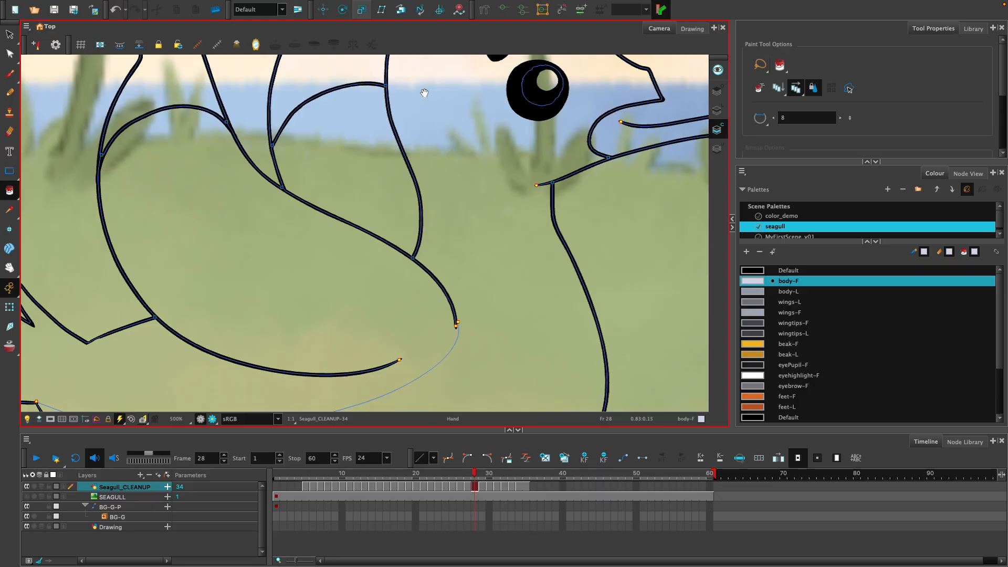
left_click_drag(423, 93, 424, 236)
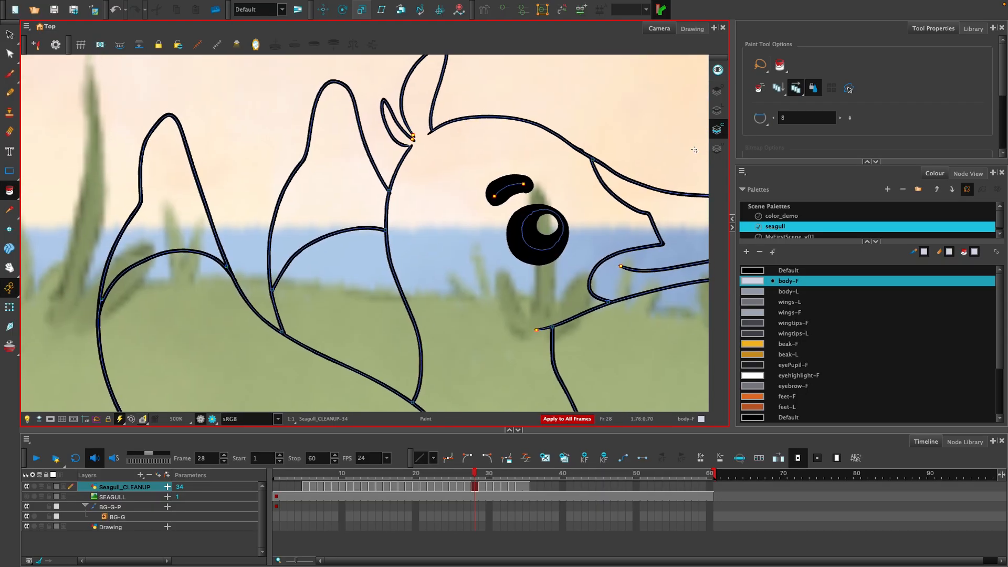
left_click(759, 119)
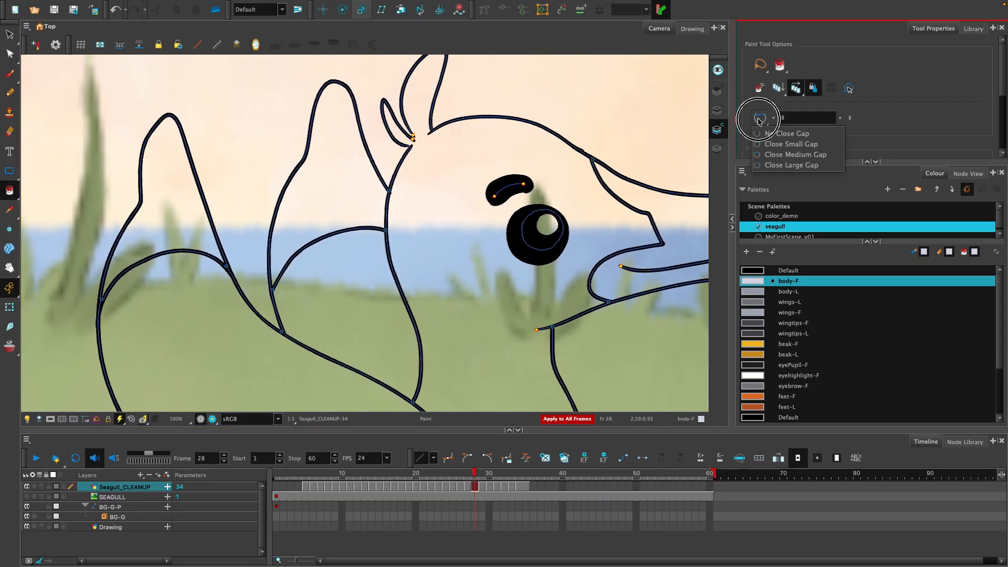
left_click(772, 166)
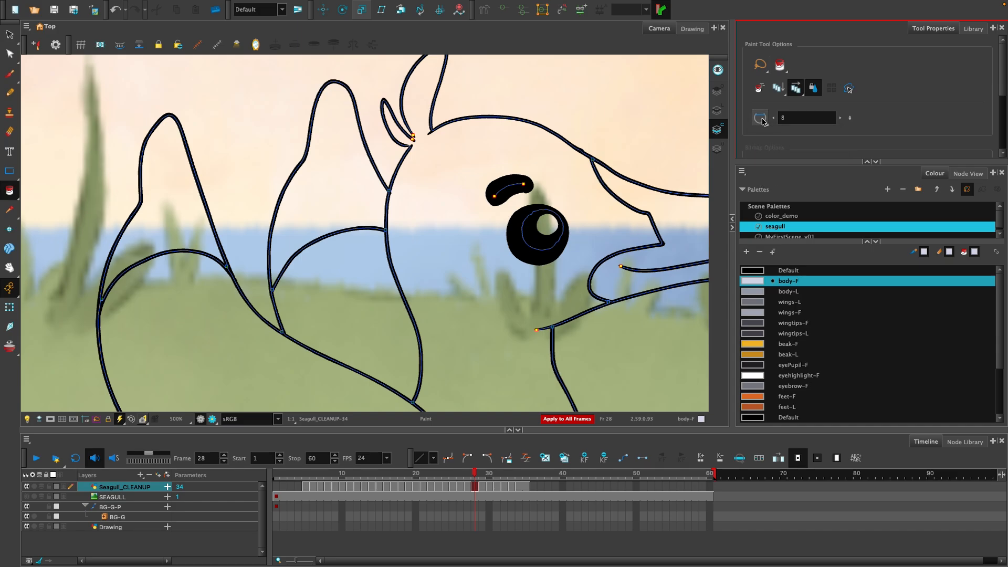
Step: Close the gap between the two head feather strokes on frame 28 with the Close Gap tool
mouse_move(11, 192)
left_mouse_down()
mouse_move(16, 221)
mouse_move(47, 254)
left_mouse_up()
scroll(425, 164, "up", 3)
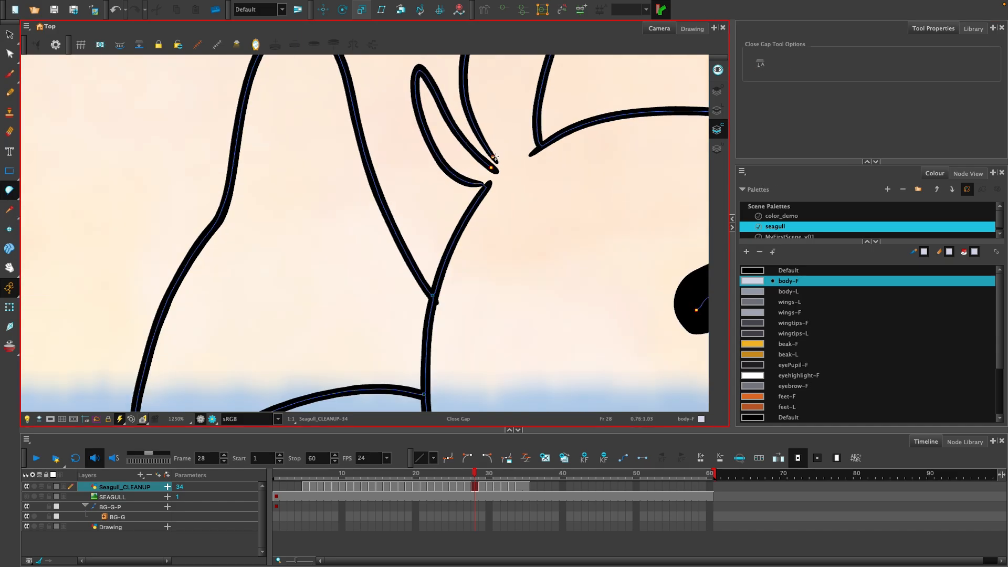
scroll(525, 195, "down", 1)
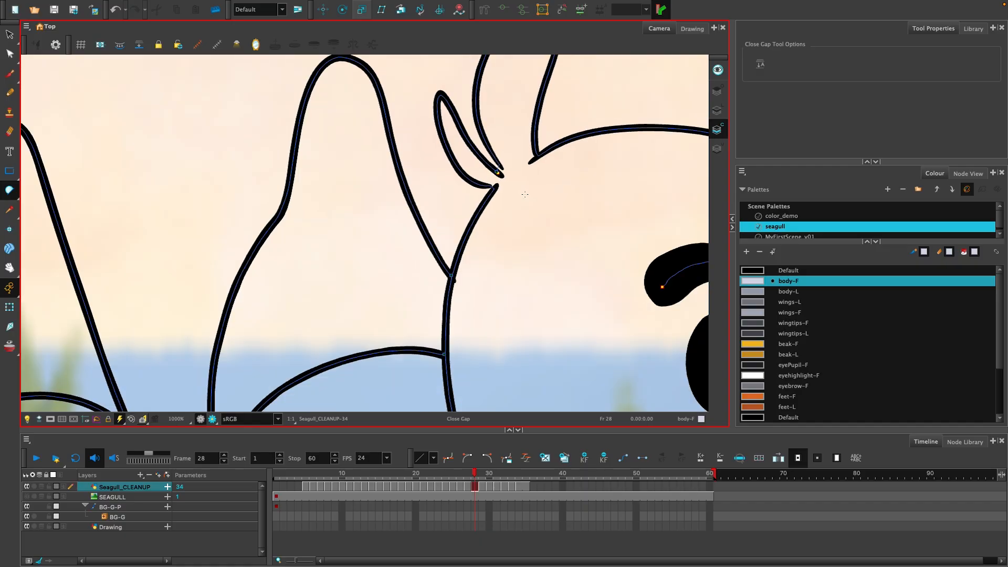
scroll(525, 195, "down", 5)
Step: Close the gap between the head feather strokes frame by frame on frames 29 to 33 with the Close Gap tool
left_click(479, 487)
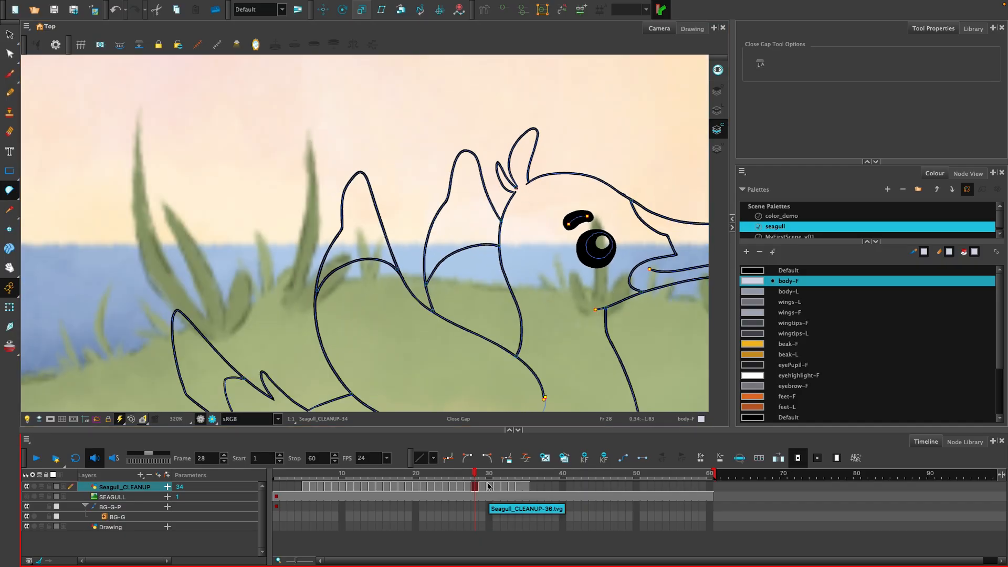
key("period")
scroll(552, 235, "up", 8)
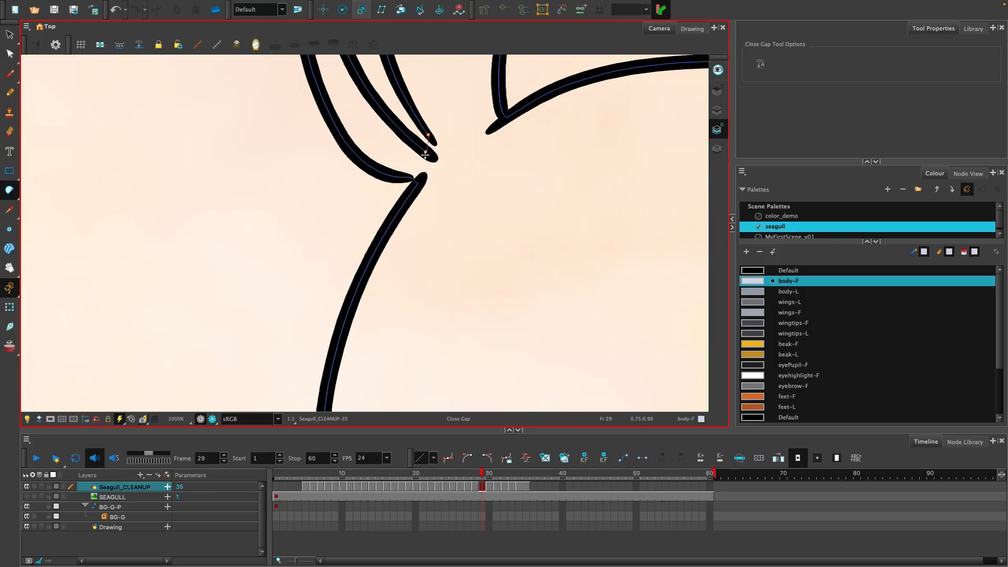
key("period")
key("period")
key("period")
key("period")
left_click_drag(422, 148, 430, 132)
key("period")
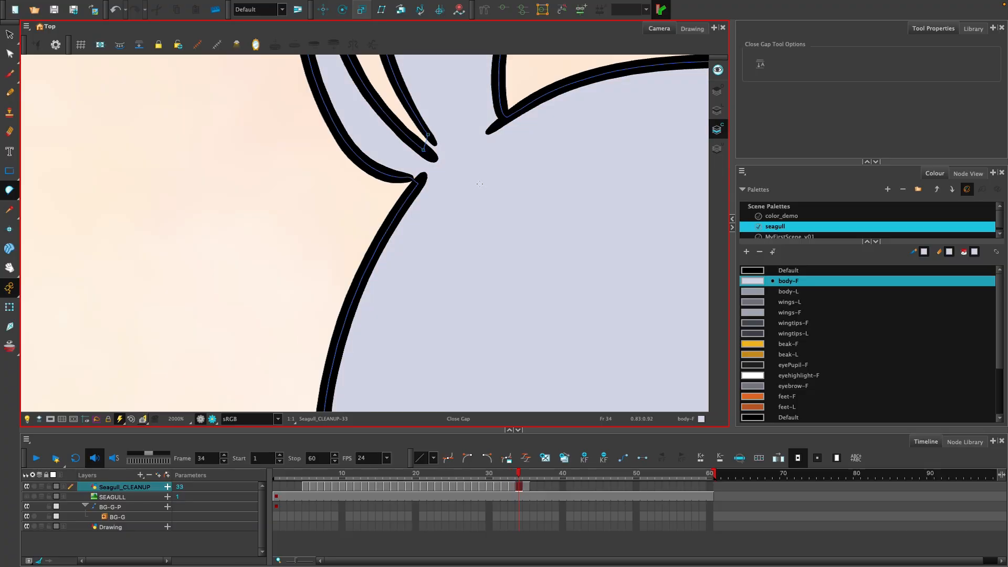
Step: On frame 33, fill the seagull's head, neck and body with body-F using the Paint tool with Apply to All Frames active
scroll(479, 183, "down", 10)
key("comma")
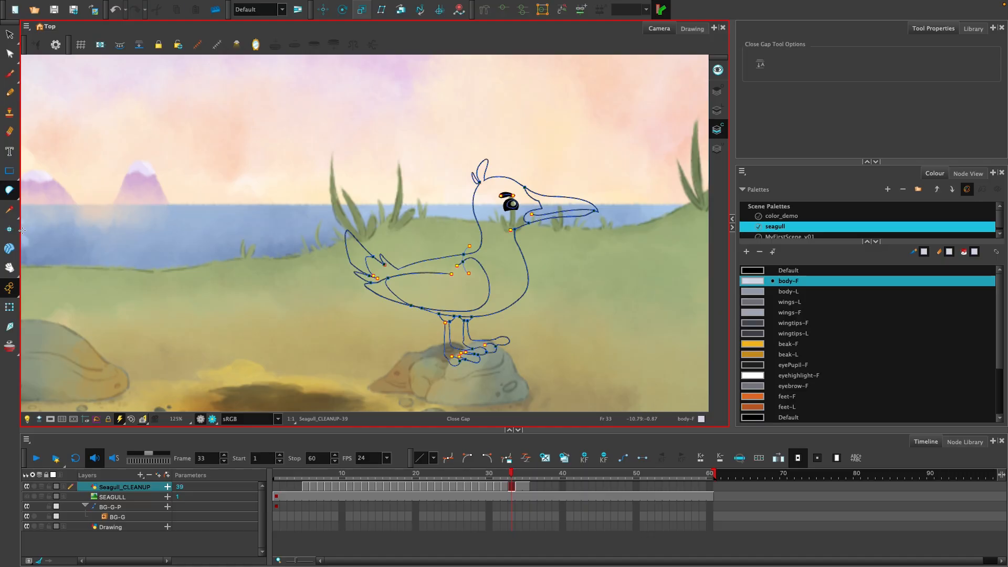
left_click_drag(9, 189, 37, 188)
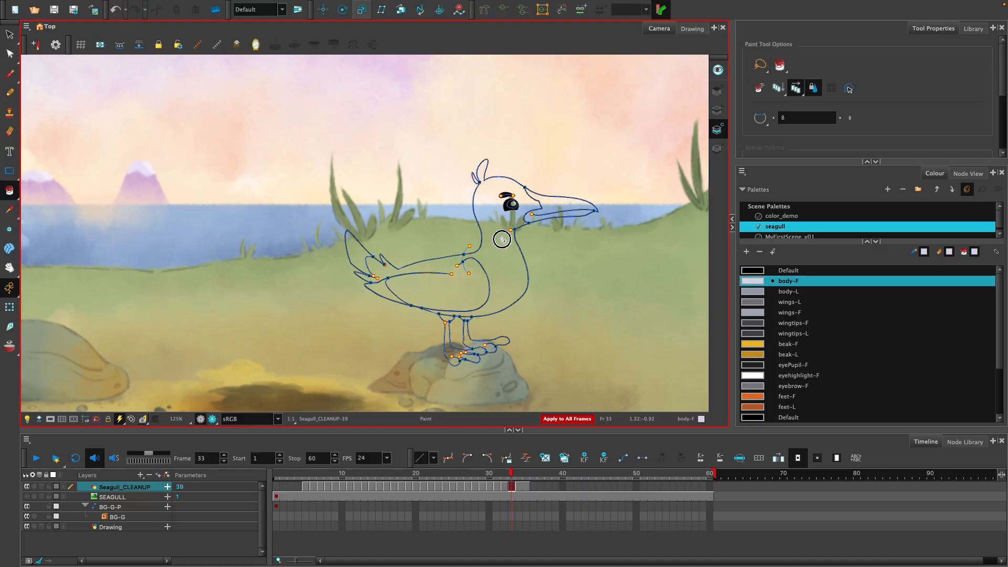
left_click(523, 249)
Step: Step back and forth through the frames around 30 to 35 to check the body fill on each drawing
key("comma")
key("comma")
key("comma")
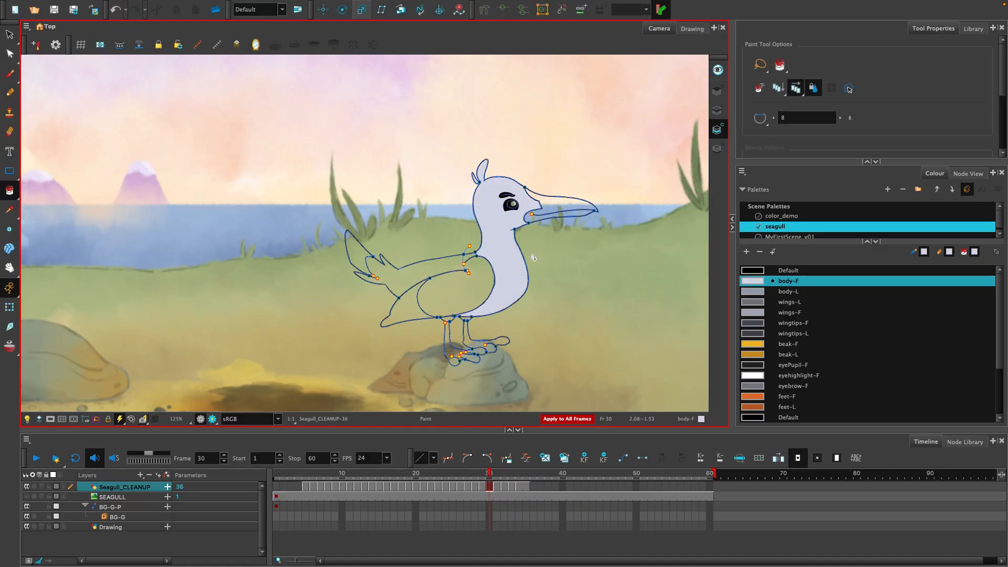
key("period")
key("period")
key("period")
key("period")
key("comma")
key("comma")
key("comma")
key("comma")
key("comma")
key("comma")
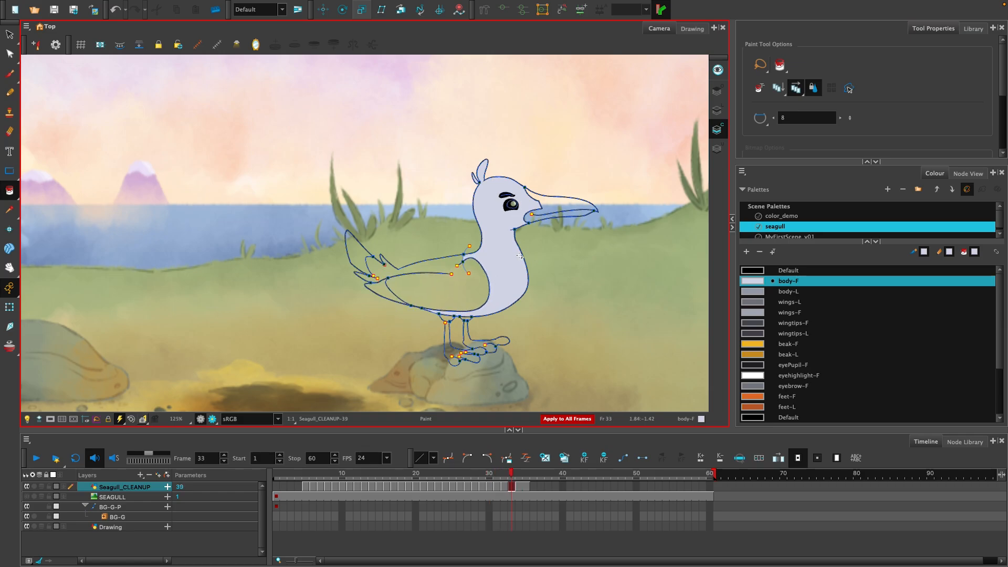
key("period")
key("period")
key("period")
key("period")
key("period")
key("period")
key("period")
key("period")
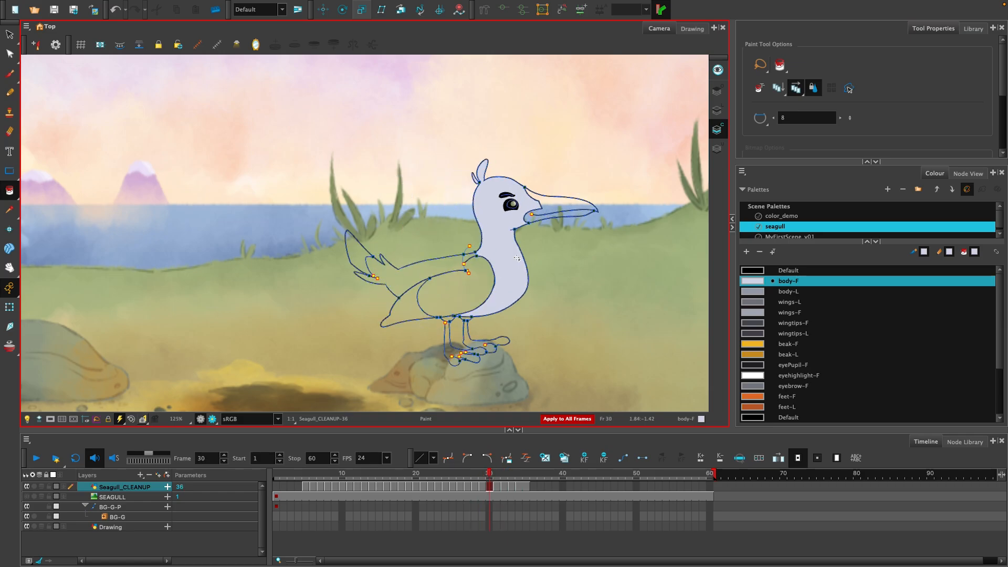
key("comma")
key("comma")
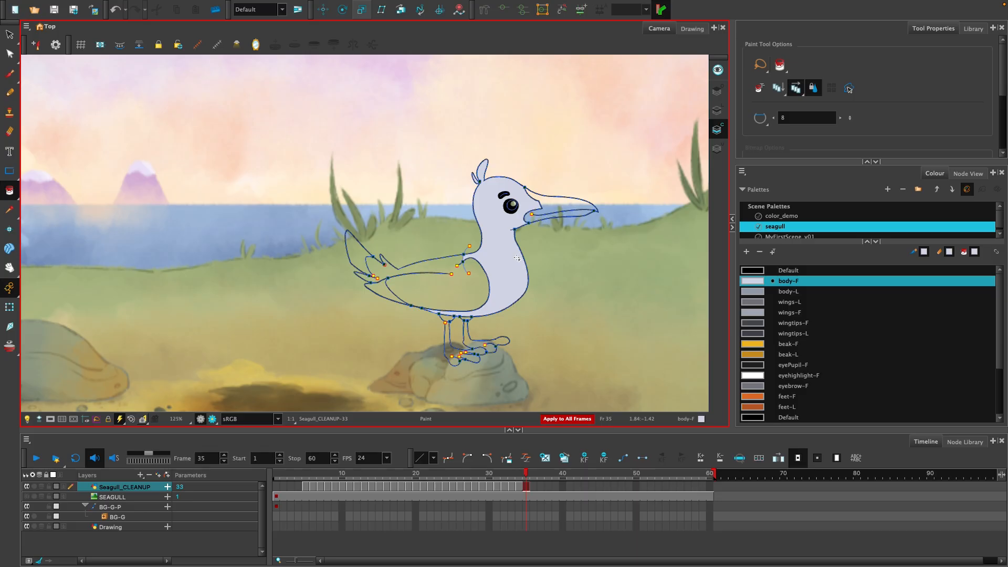
Step: On frame 34, fill the seagull's beak with the beak-F swatch across all frames
scroll(493, 194, "up", 4)
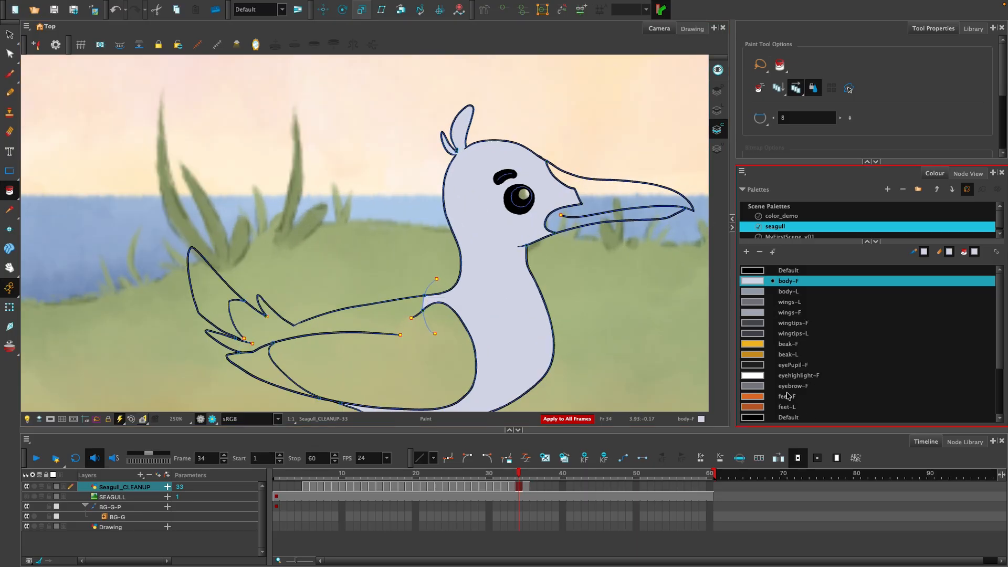
left_click(787, 344)
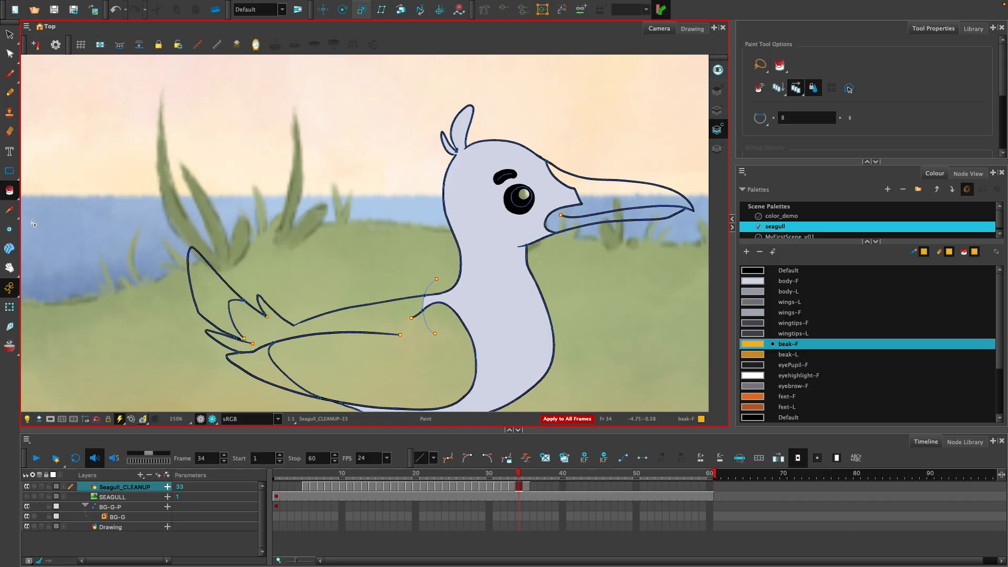
left_click(613, 196)
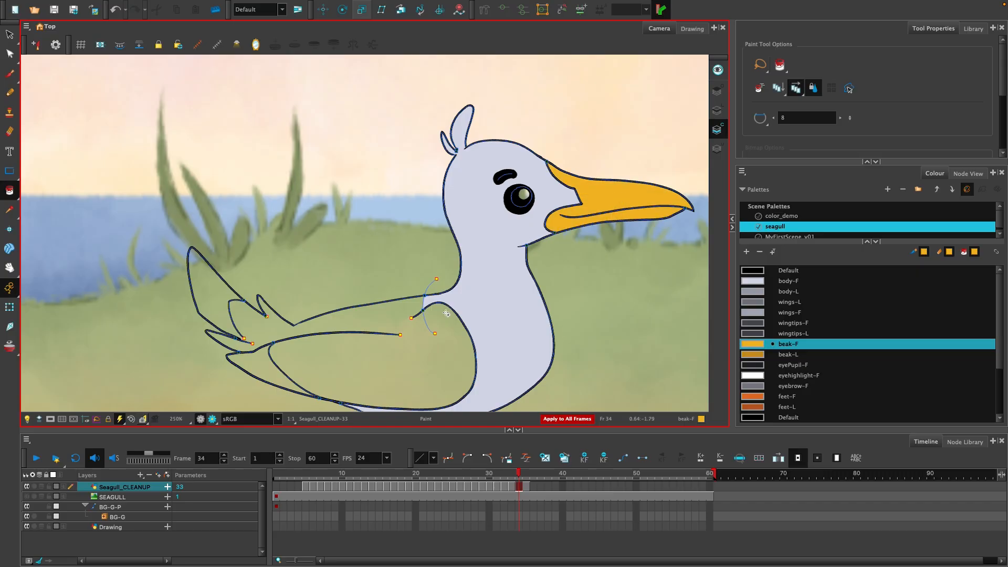
Step: Fill both of the seagull's legs and feet with the feet-F swatch
left_click(797, 398)
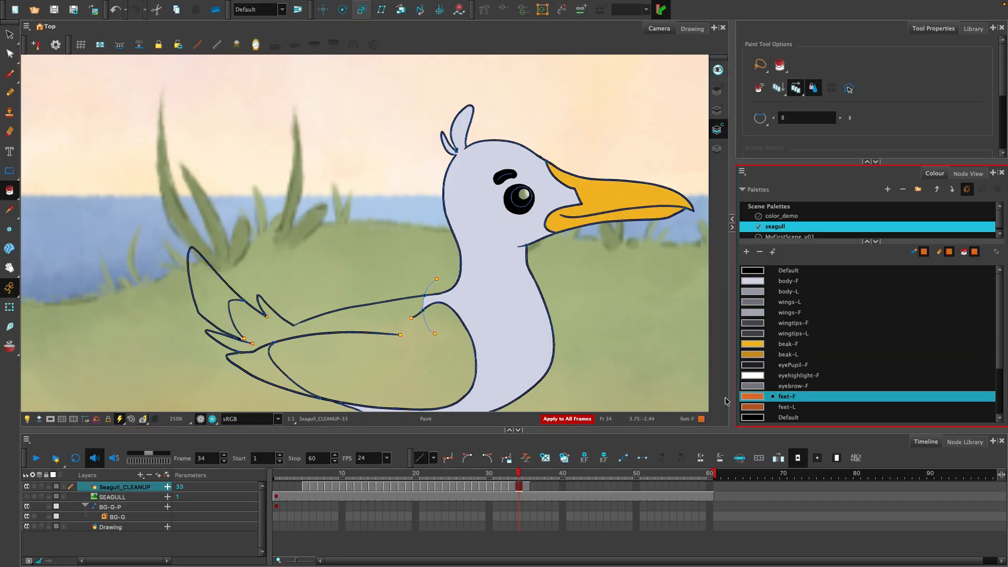
scroll(490, 360, "down", 5)
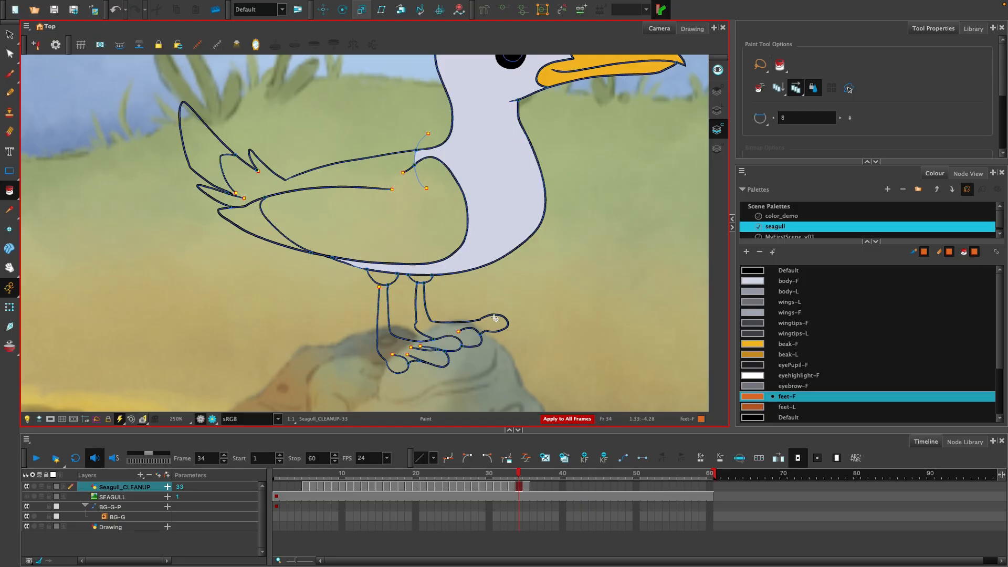
left_click(490, 322)
left_click(443, 351)
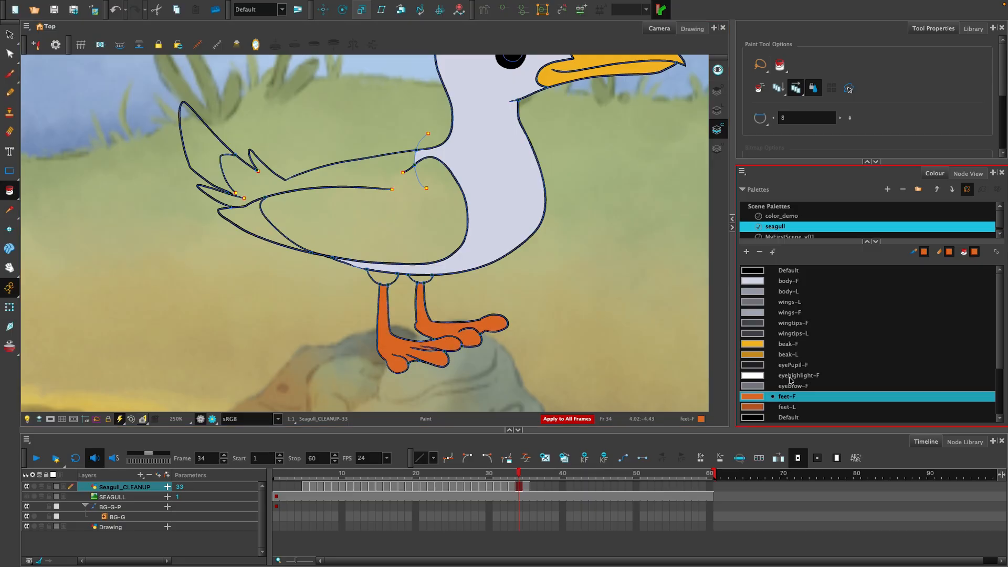
Step: Try body-L on one rounded thigh above the legs, and fill both thighs with body-F instead
left_click(790, 290)
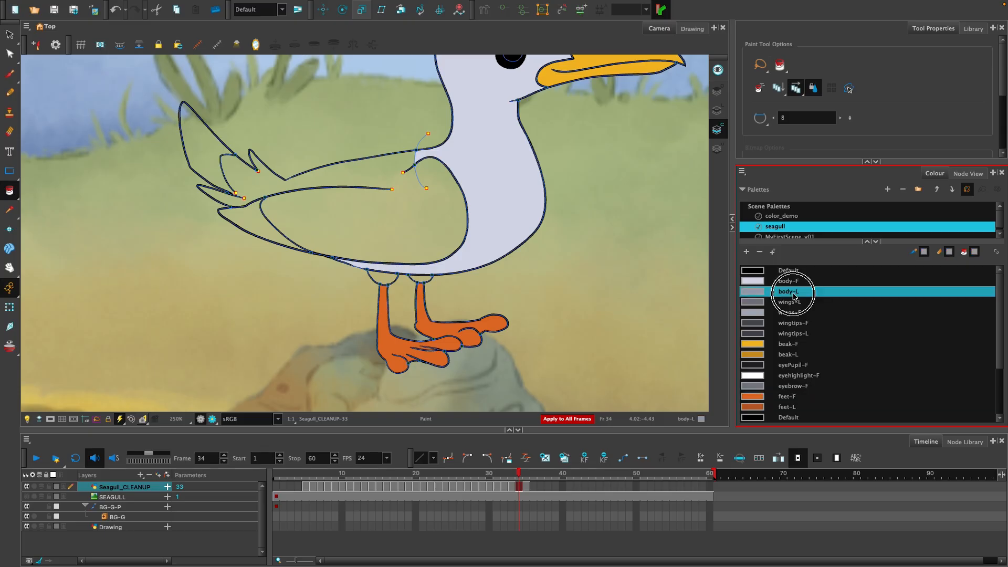
left_click(421, 280)
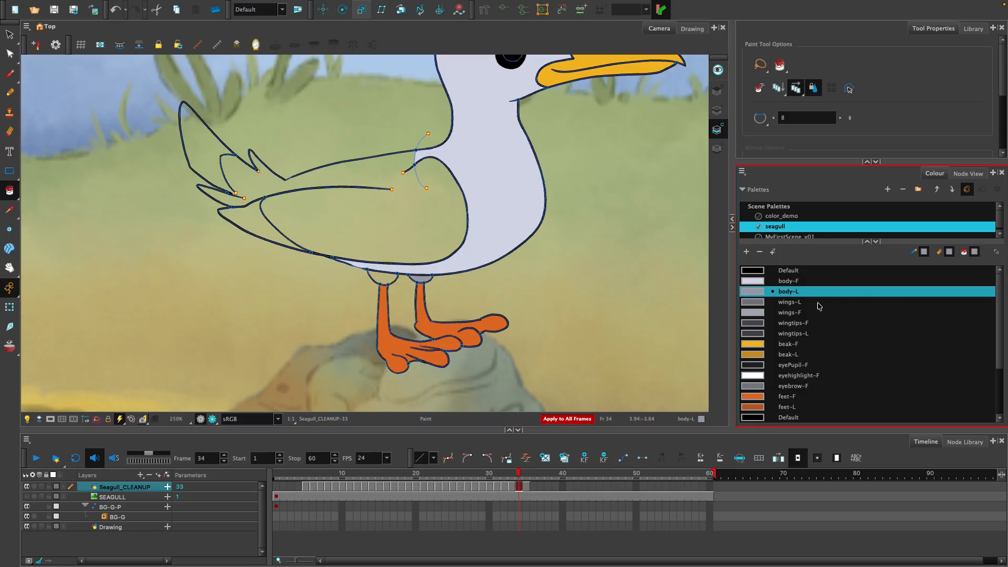
left_click(791, 281)
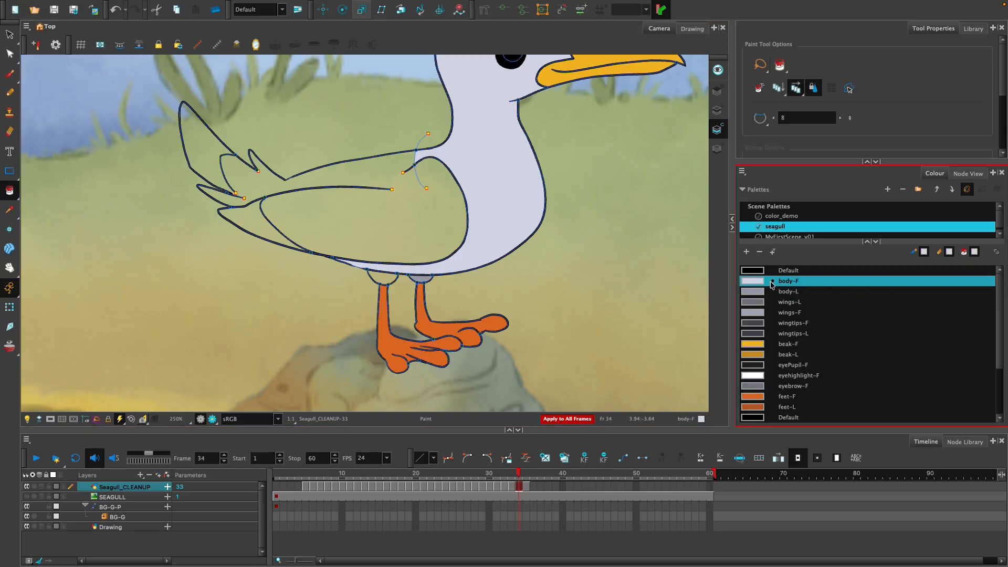
left_click(418, 278)
left_click(391, 282)
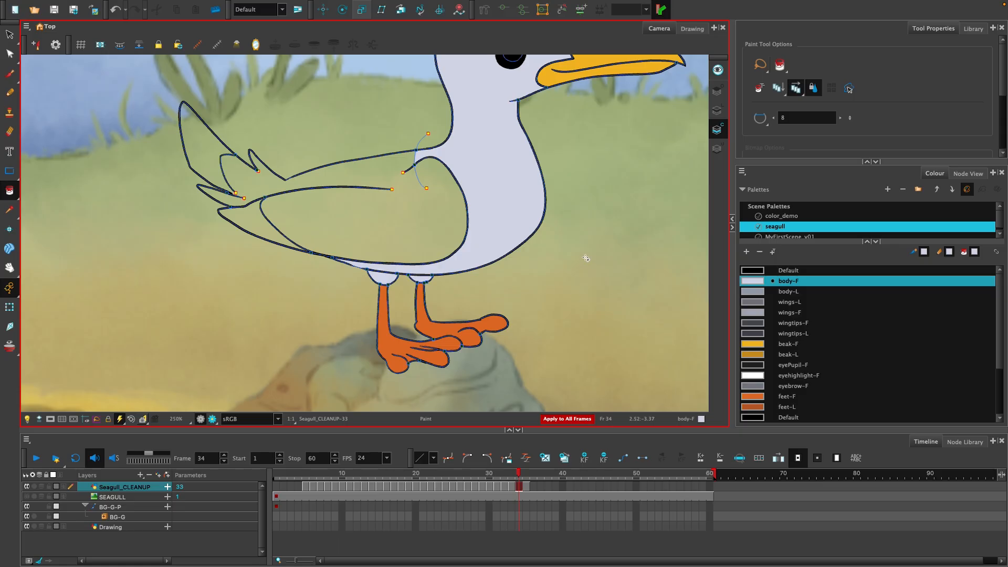
Step: Fill the seagull's folded wings, including the inner feathers near the tail, with the wings-F swatch
left_click_drag(576, 209, 594, 309)
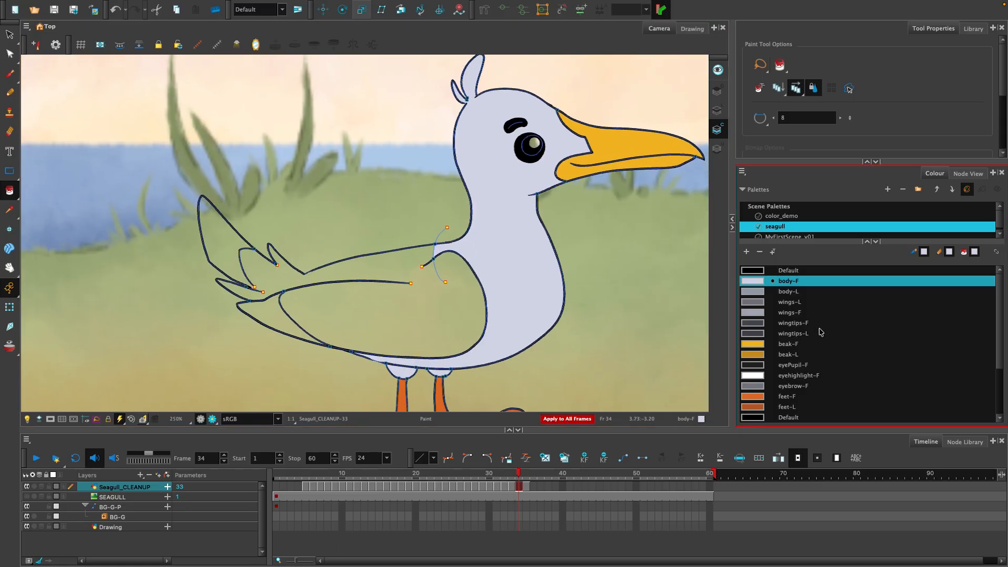
left_click(788, 312)
left_click(400, 333)
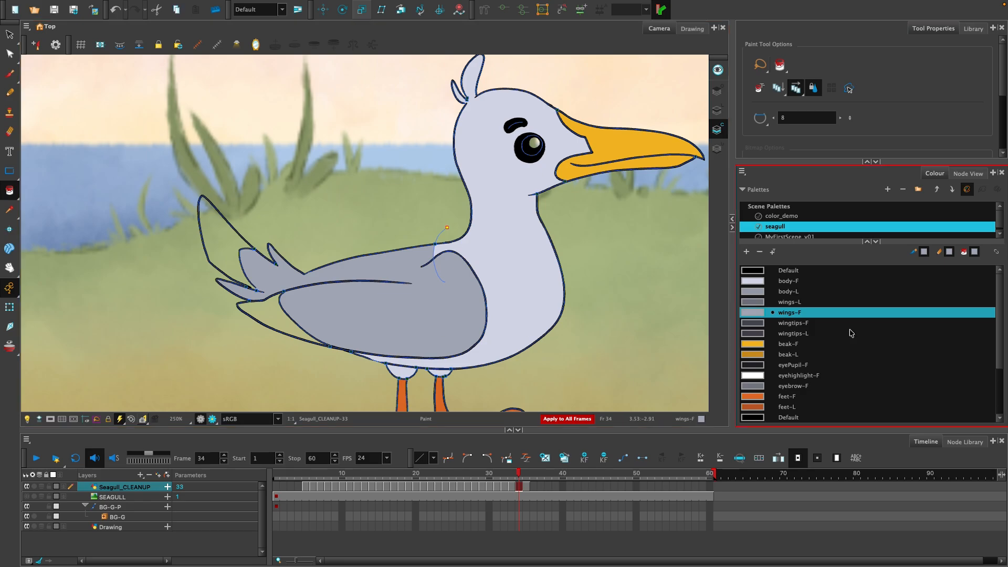
Step: Fill the two empty wing tip areas with wingtips-L and the highlight in the eye with eyehighlight-F
left_click(794, 334)
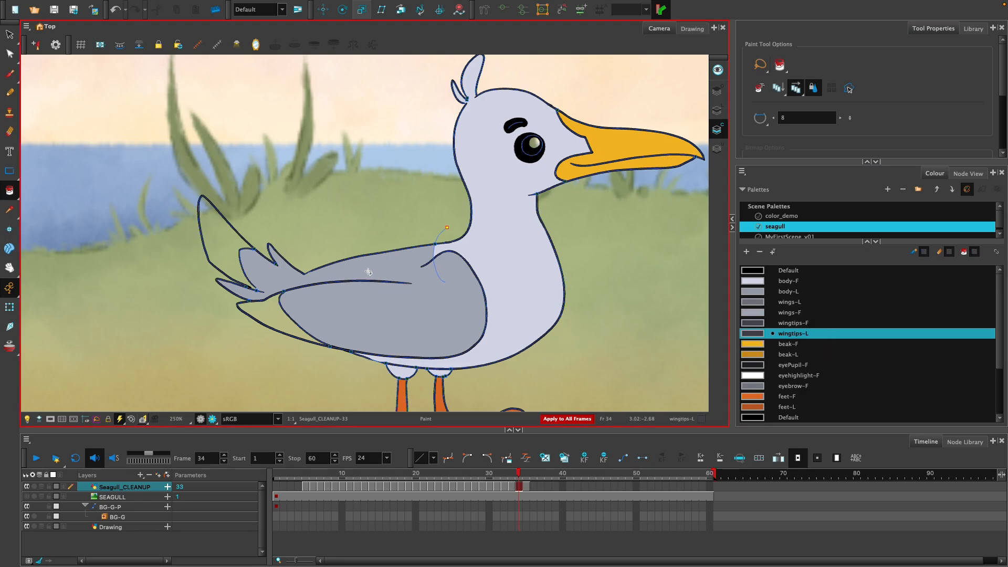
left_click(231, 240)
left_click(274, 319)
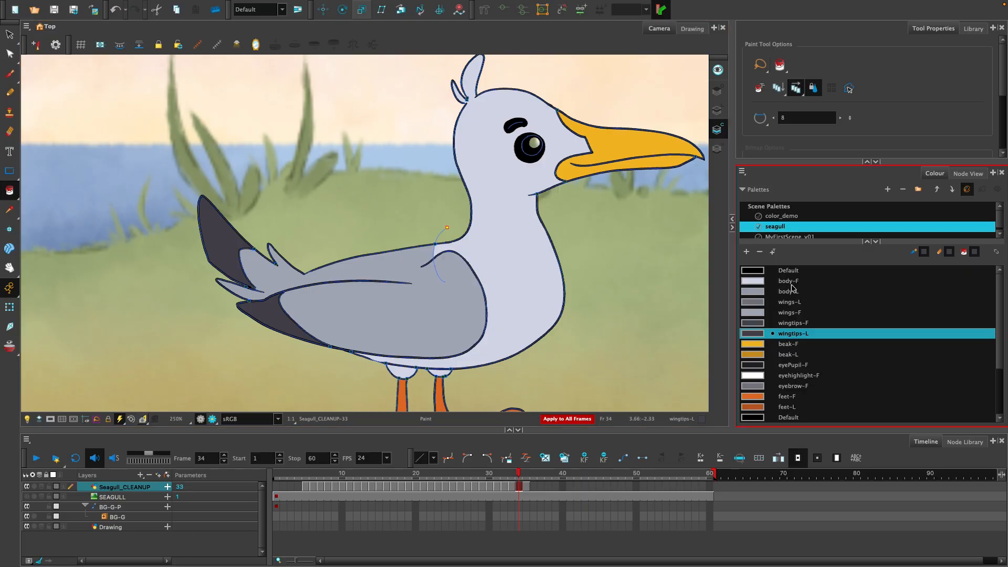
left_click(799, 376)
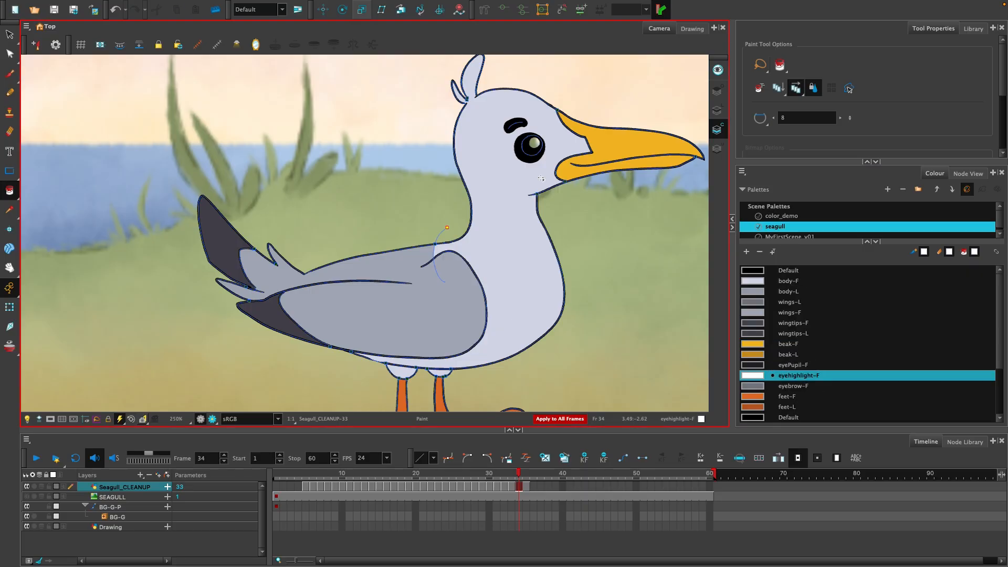
left_click(534, 144)
Step: Try to fill the eyebrow with the eyebrow-F swatch using the Paint tool, and undo the fill
left_click(784, 387)
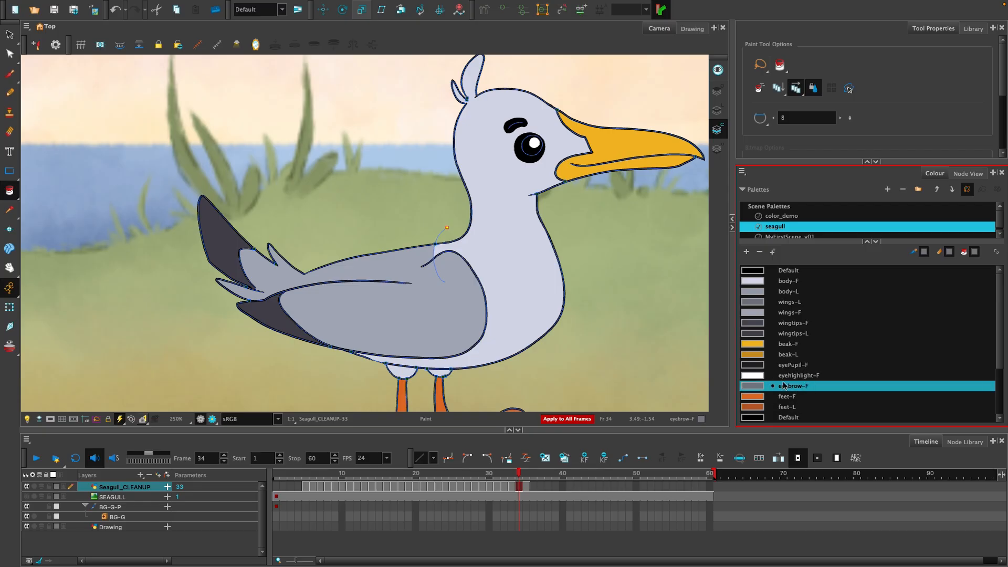
left_click(512, 122)
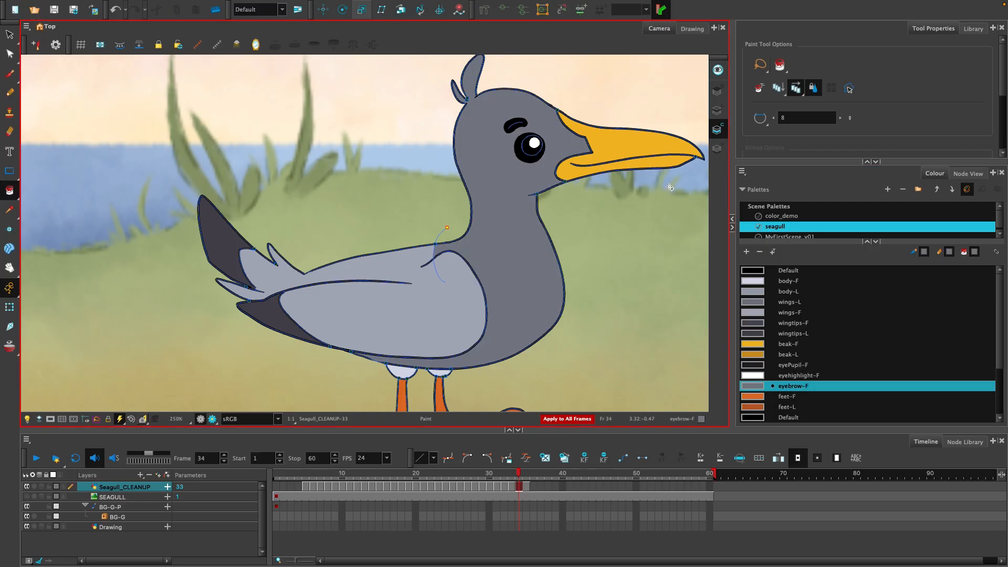
key("ctrl+z")
Step: Try to recolour the eyebrow with eyebrow-F using the Ink tool, and return to the Paint tool
left_click_drag(9, 191, 37, 202)
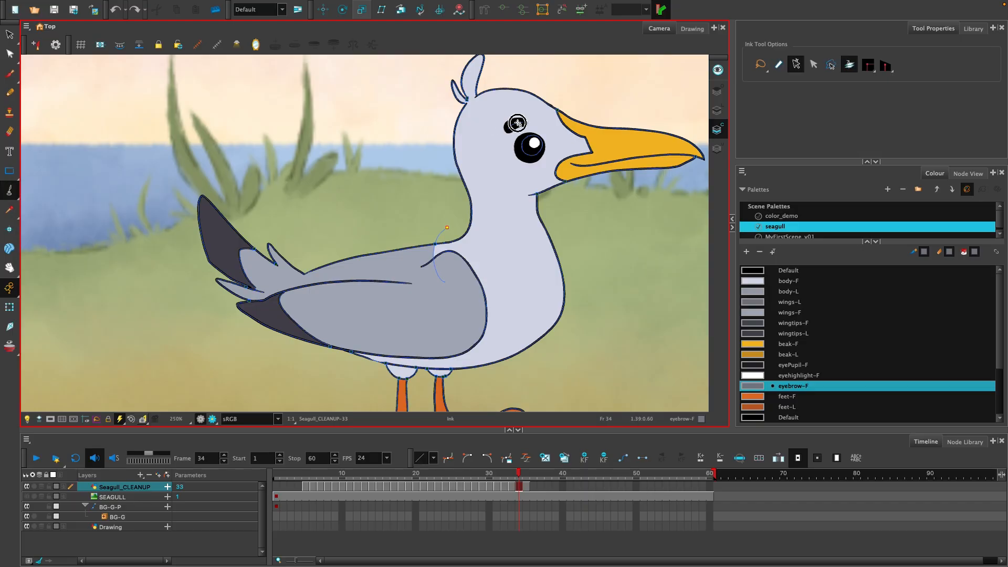
left_click(789, 387)
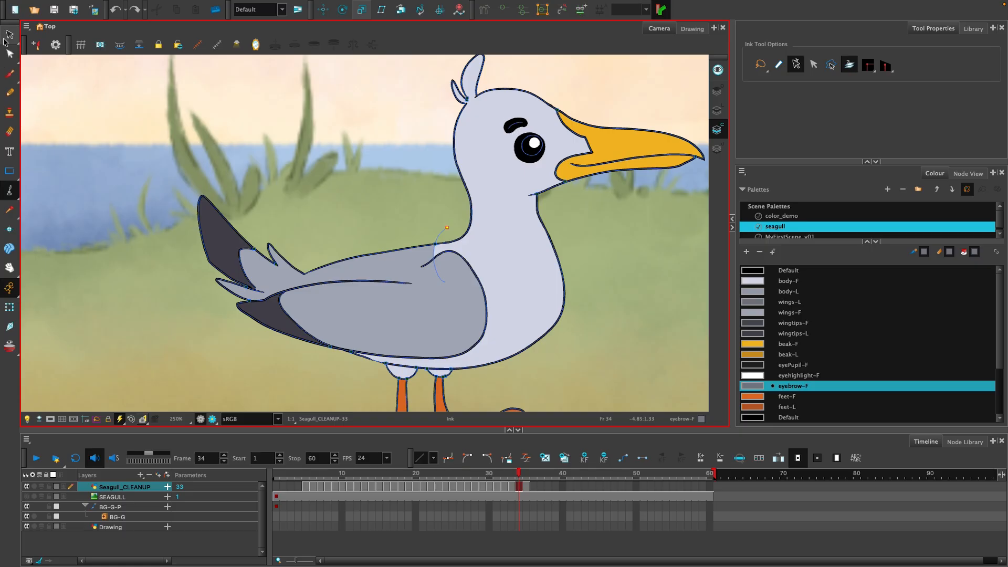
left_click_drag(10, 189, 36, 187)
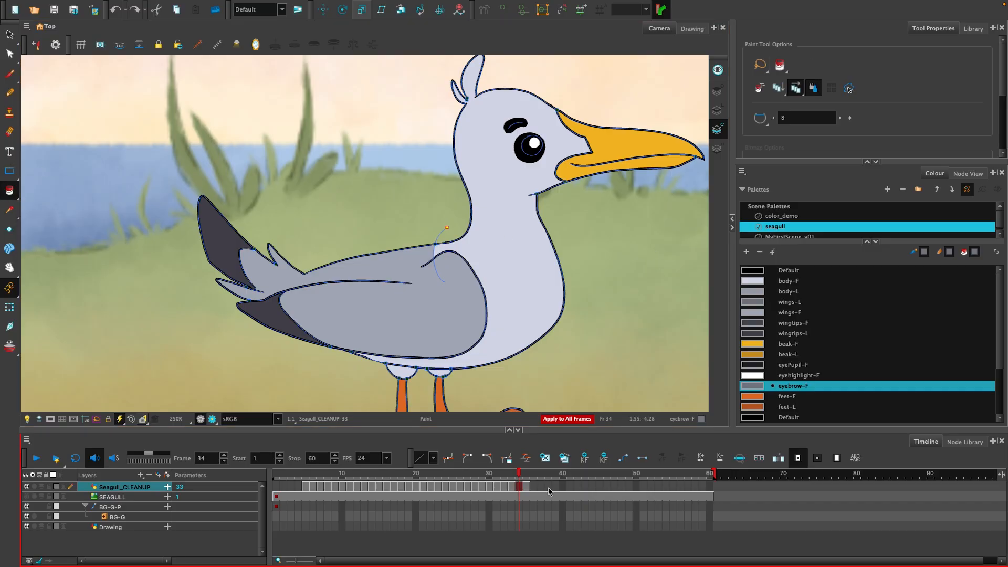
Step: Go to frame 32 with the closed eye and repaint the seagull's head, neck and body with body-F
scroll(482, 363, "down", 2)
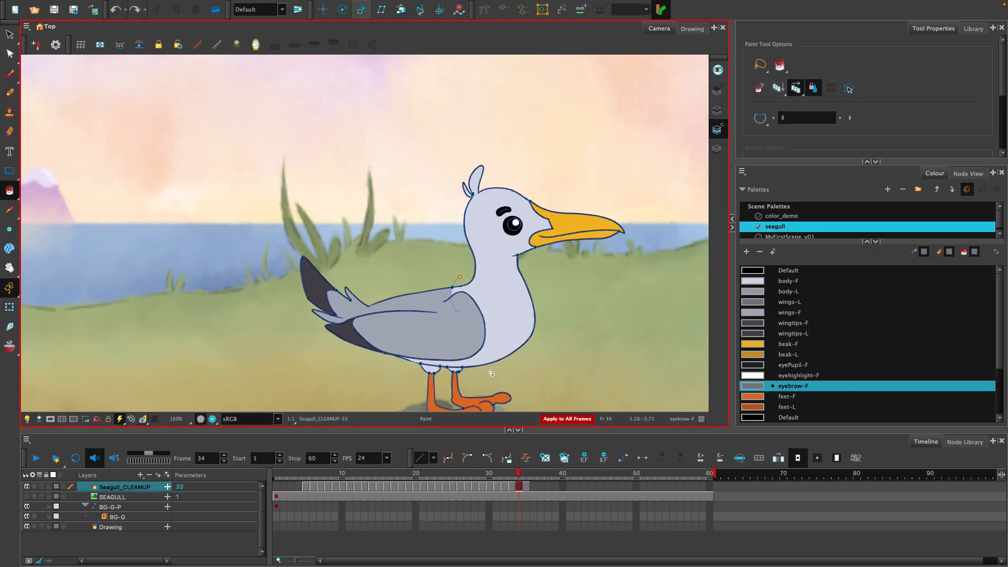
left_click(517, 474)
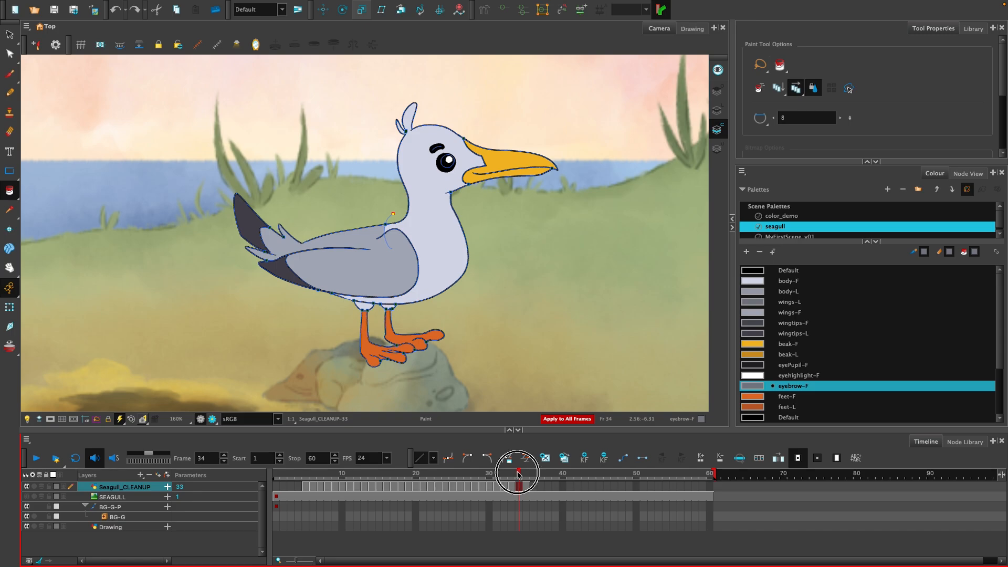
mouse_move(517, 474)
left_mouse_down()
mouse_move(499, 473)
mouse_move(527, 473)
mouse_move(482, 473)
mouse_move(504, 474)
left_mouse_up()
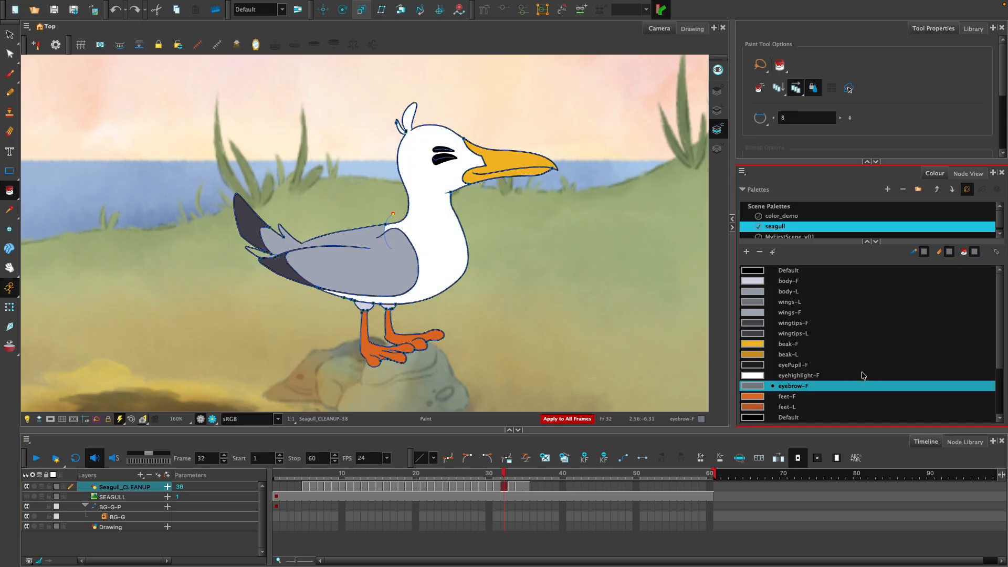
left_click(789, 283)
left_click(434, 227)
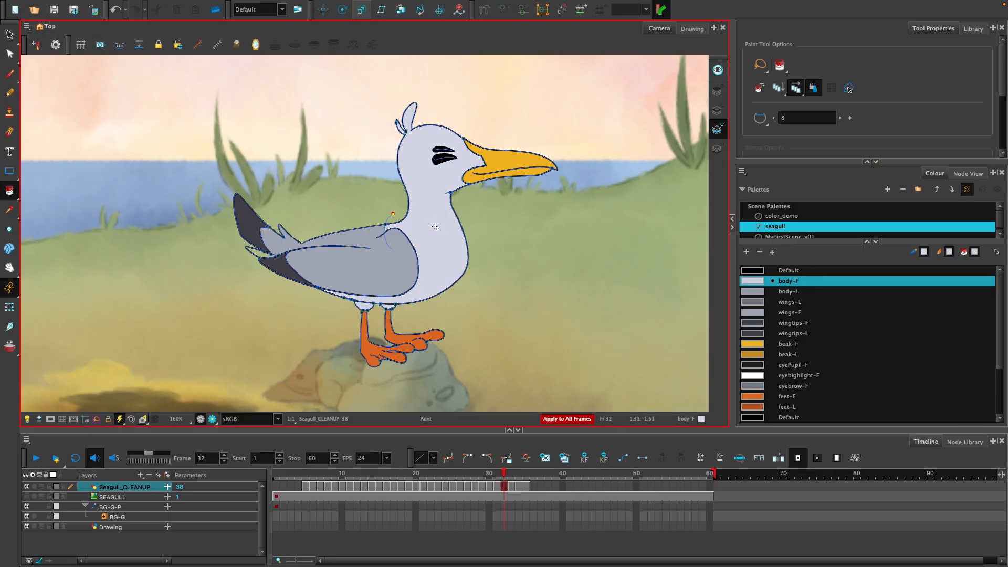
Step: Go to frame 31 and fill the white gap at the seagull's shoulder, above the wing, with body-F
left_click(505, 478)
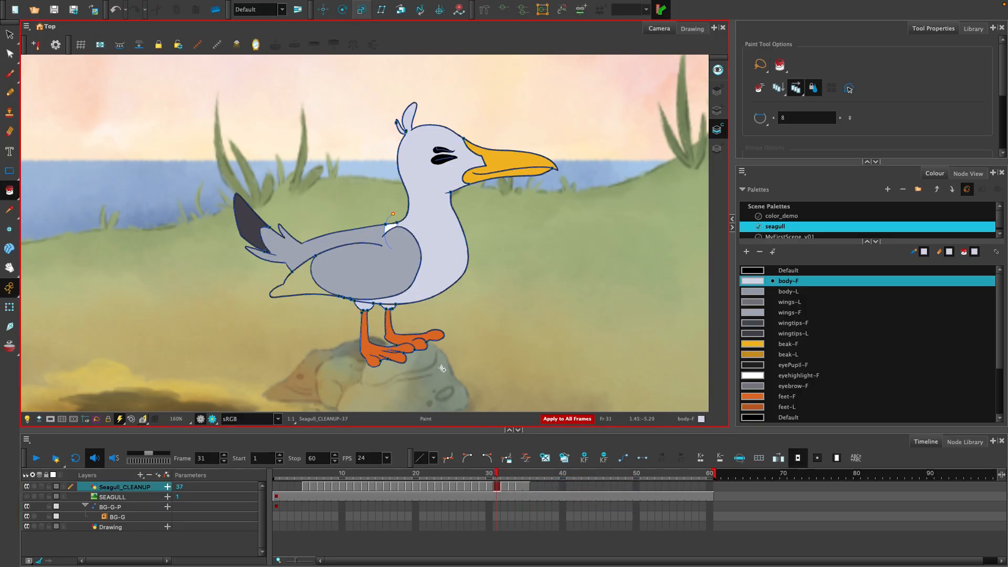
scroll(389, 211, "up", 2)
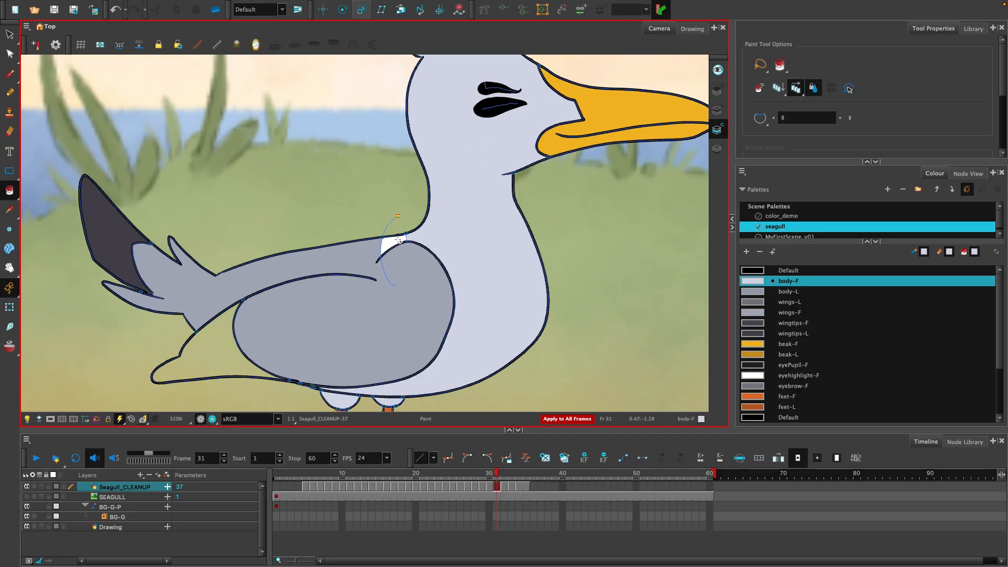
left_click(398, 241)
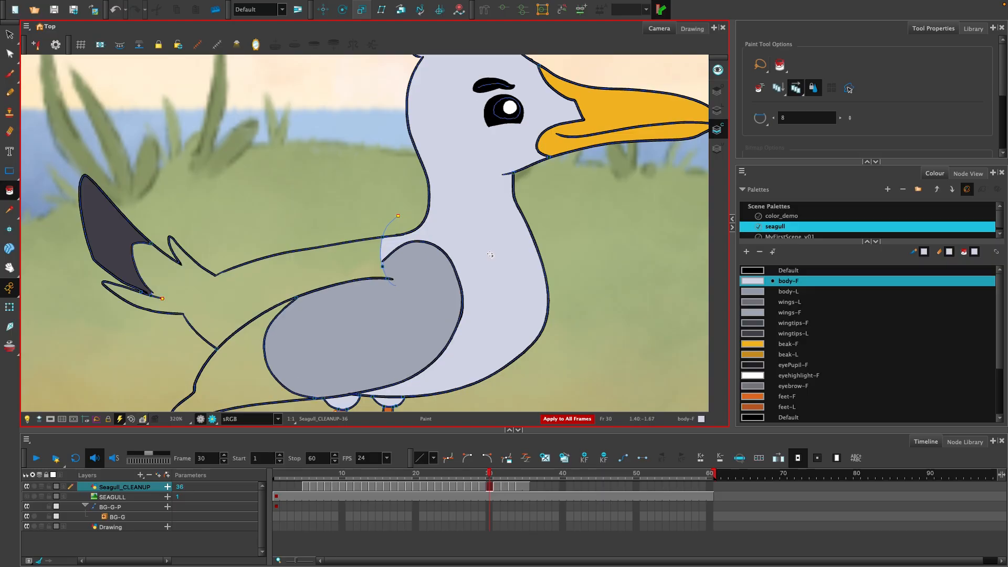
Step: Check the neighbouring frames, return to frame 31 and fill the empty wing tip with wingtips-F
key(".")
scroll(504, 274, "down", 1)
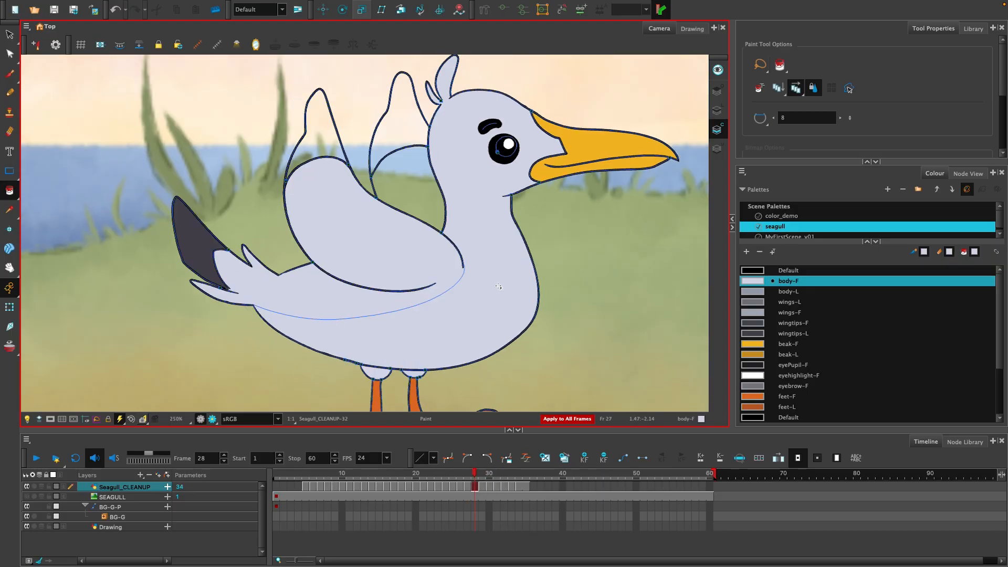
key(".")
key(".")
key(".")
key(".")
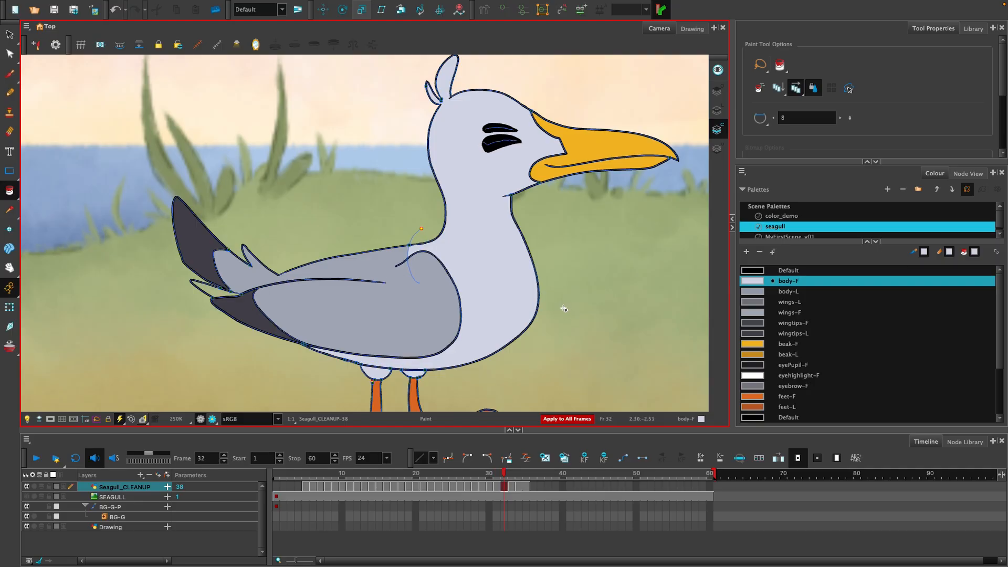
scroll(564, 310, "down", 1)
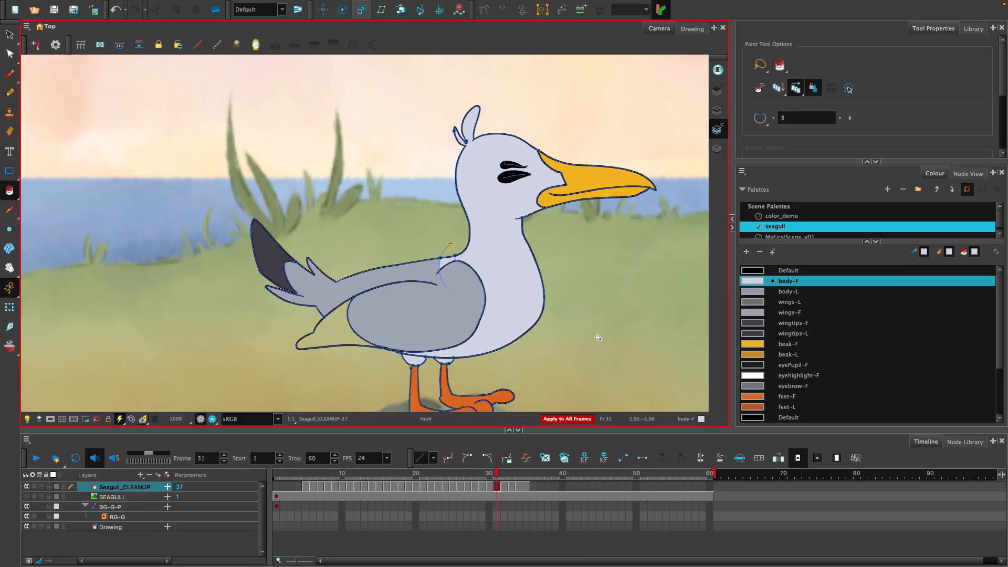
key("space")
left_click_drag(565, 329, 533, 277)
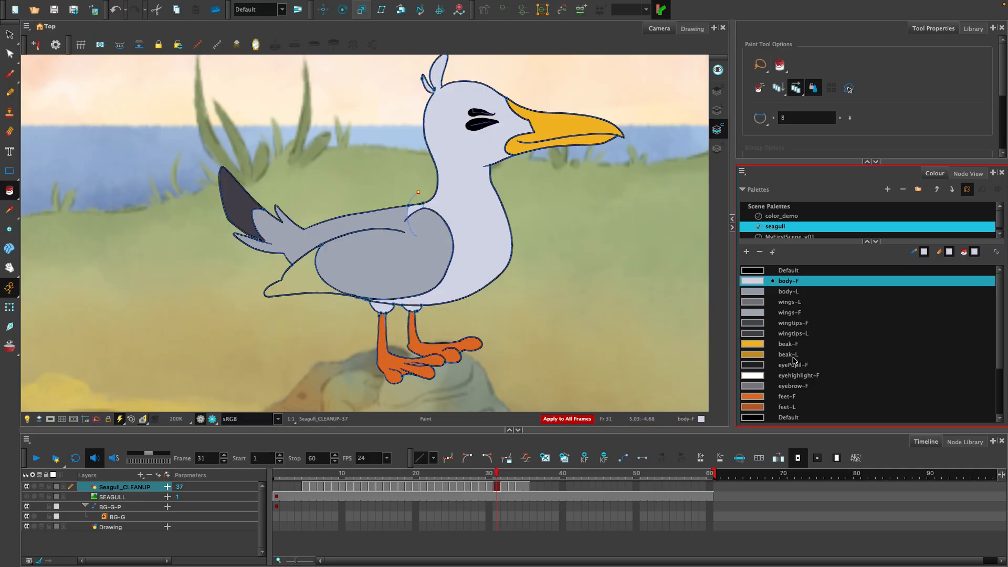
left_click(800, 323)
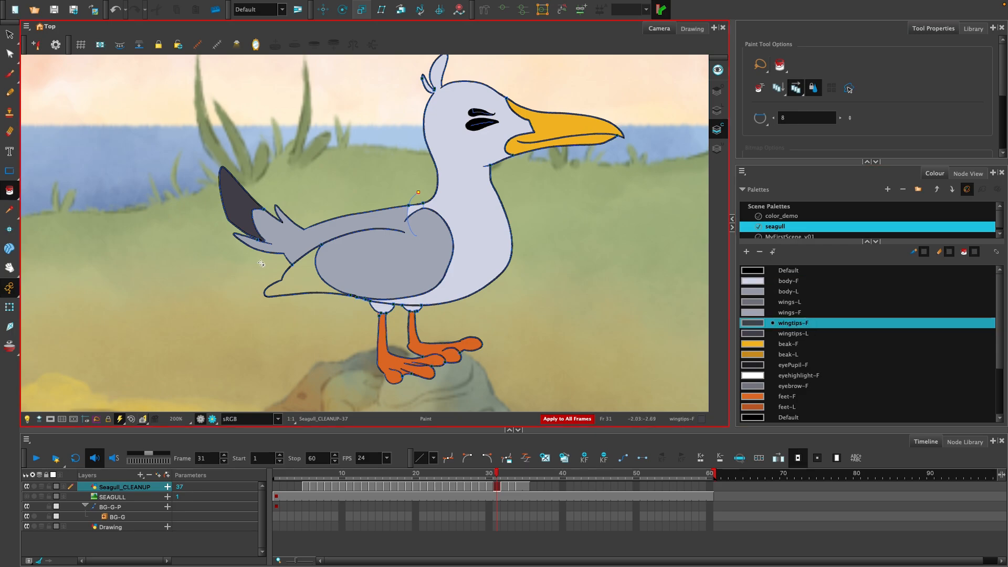
left_click(310, 264)
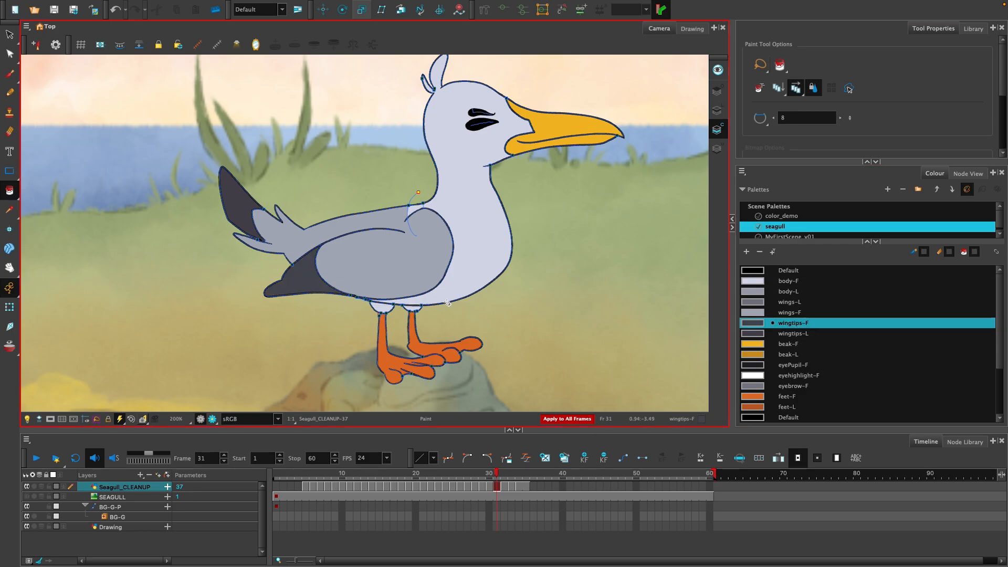
Step: On frame 30, fill the empty wing tip with wingtips-F and repaint the dark back and tail area with wings-F
key("comma")
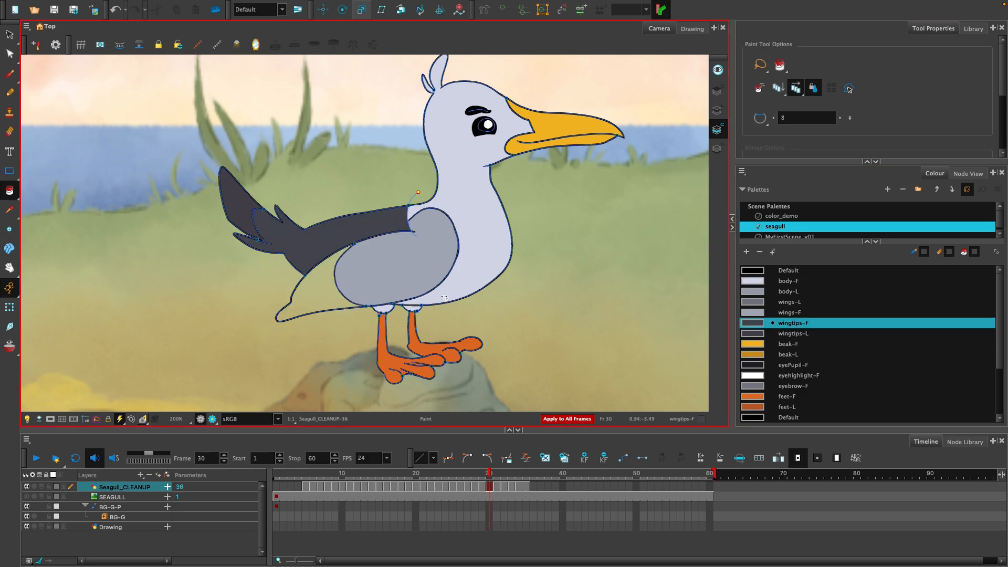
left_click(313, 290)
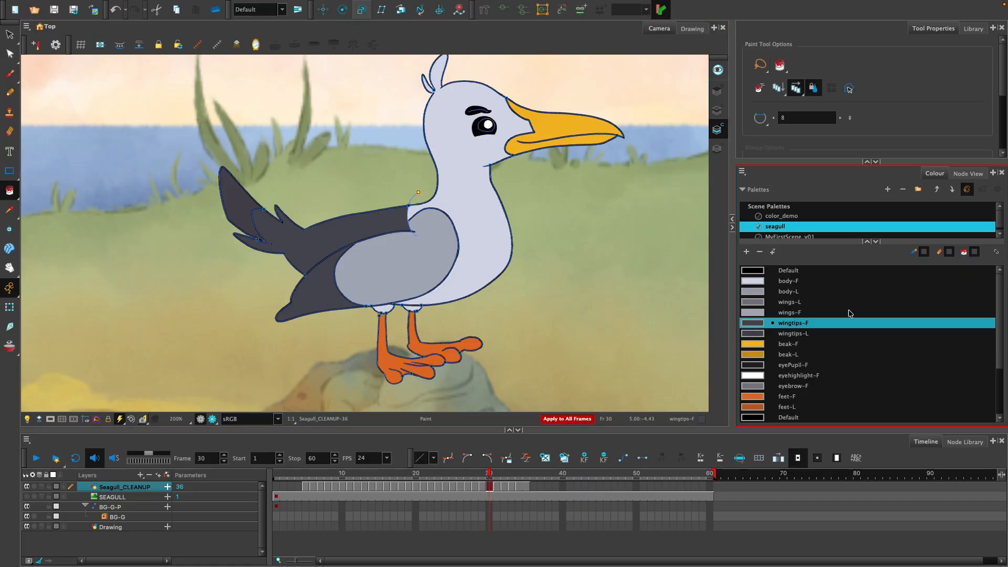
left_click(801, 306)
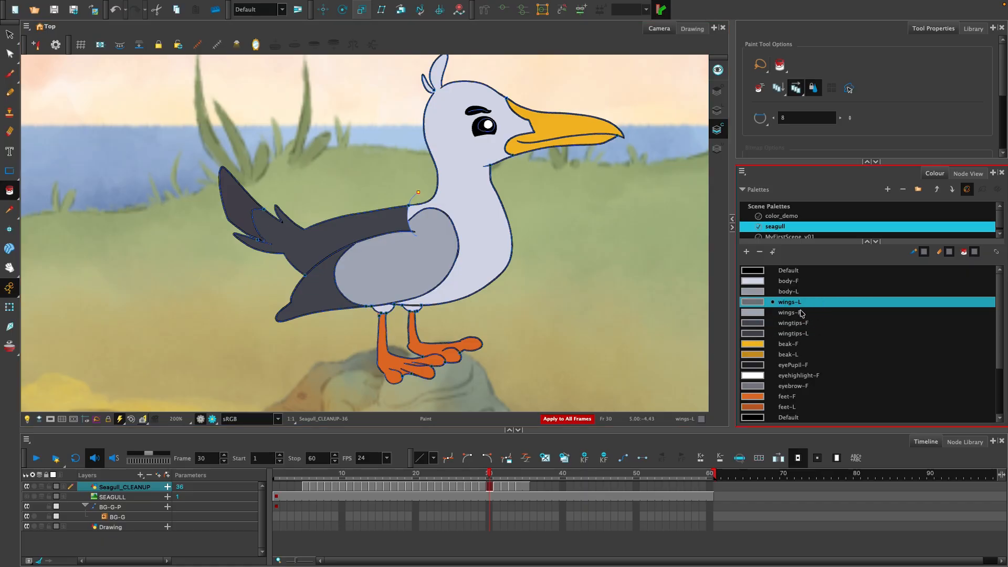
left_click(802, 312)
left_click(404, 250)
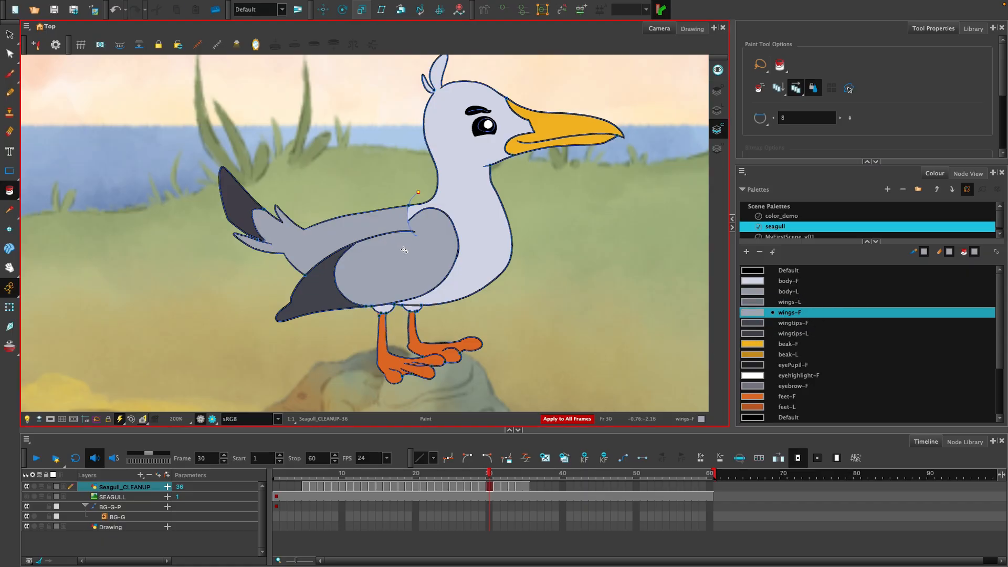
Step: On frame 28, fill both raised wing tips with wingtips-L and repaint the dark head and body with body-F
key("comma")
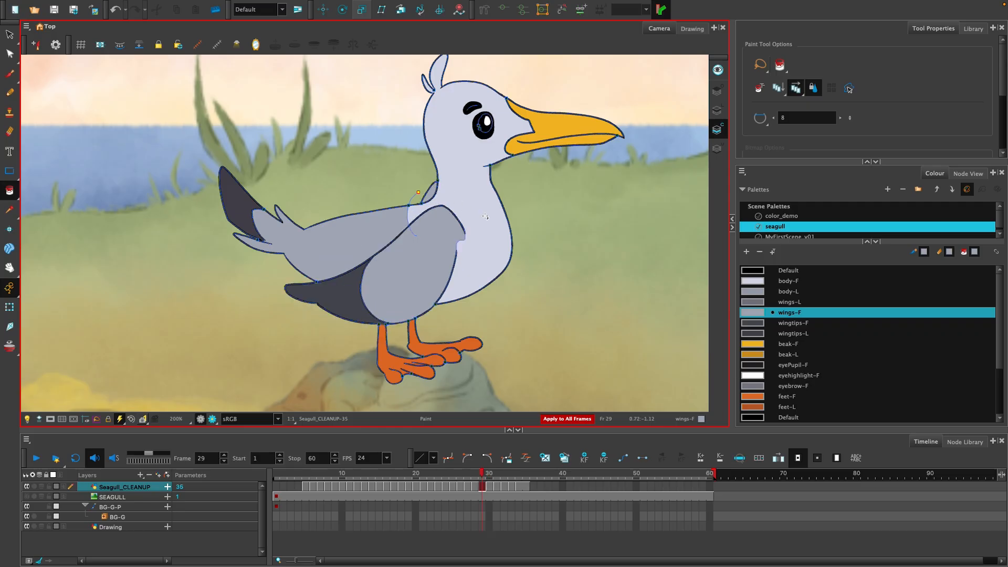
key("comma")
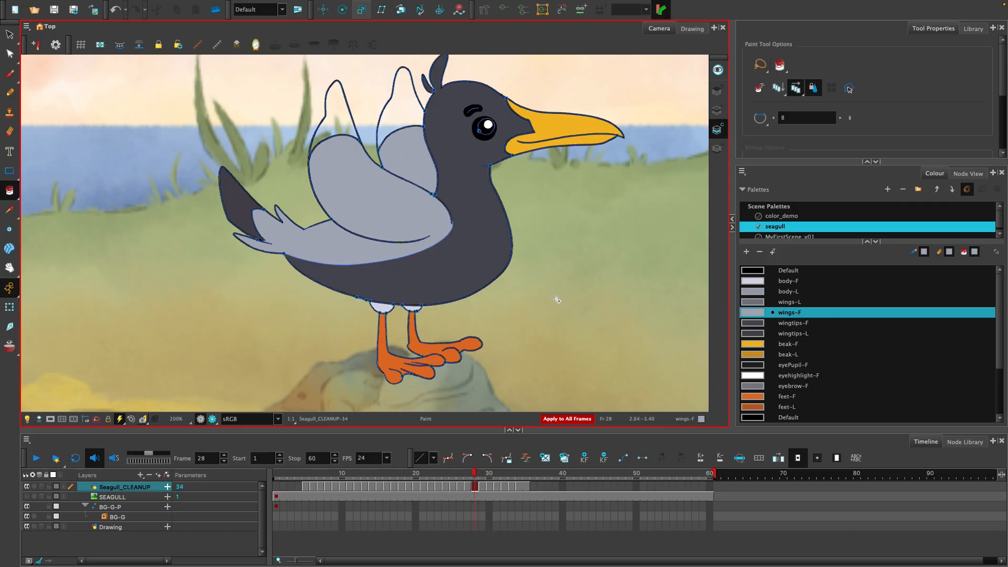
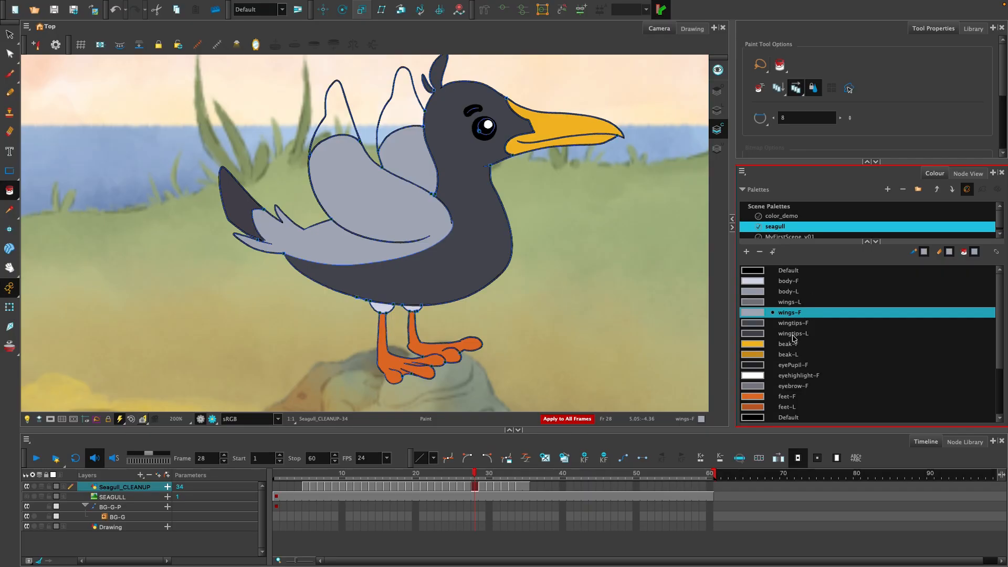
left_click(793, 333)
left_click(395, 105)
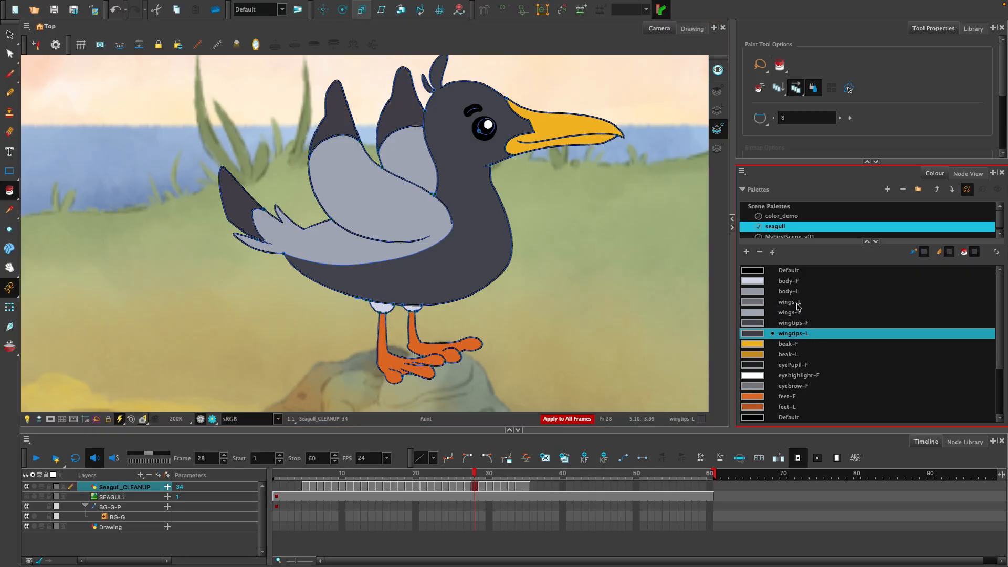
left_click(785, 282)
left_click(476, 240)
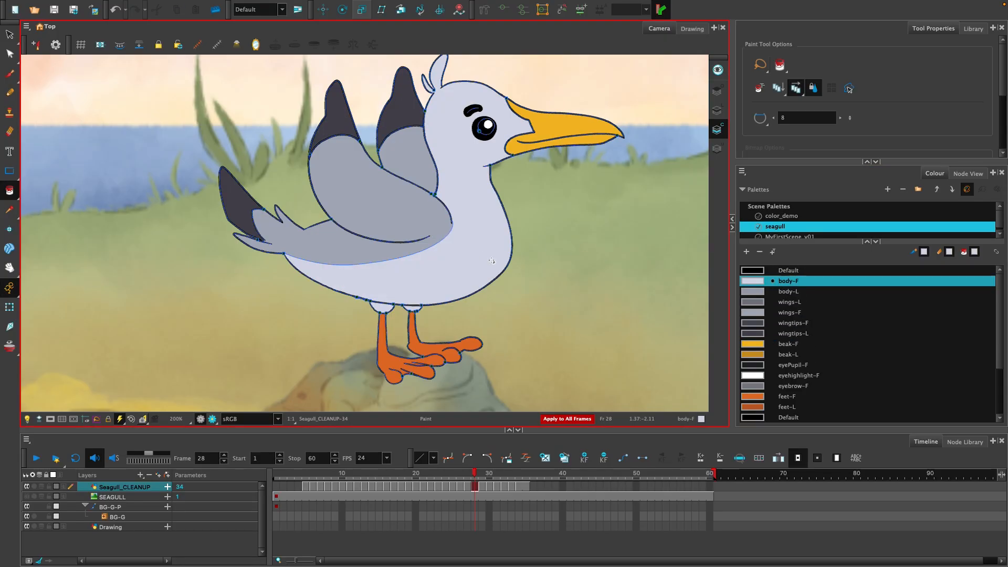
Step: Go to frame 27 and fill the two empty wing tips with wingtips-F
key("comma")
key("period")
key("comma")
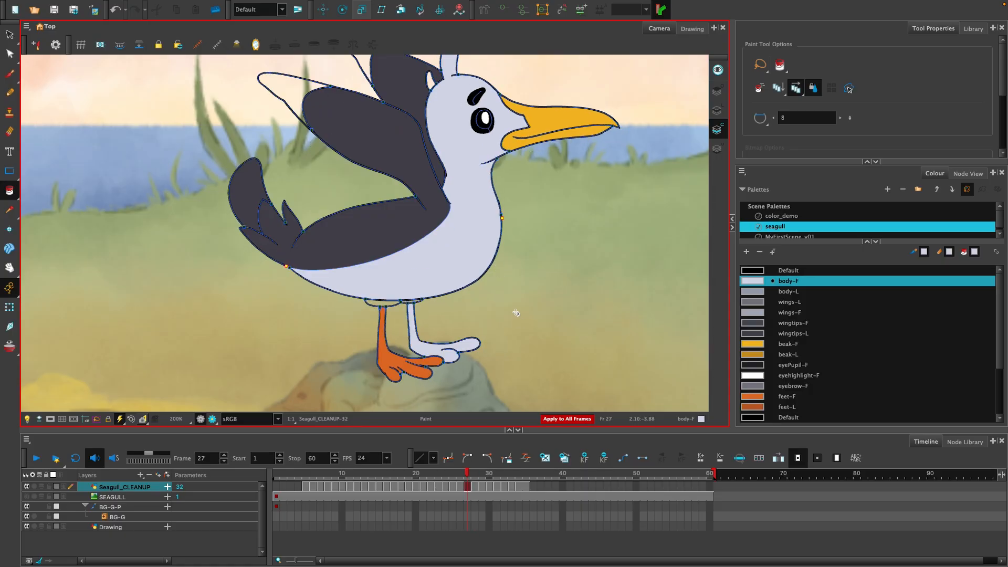
left_click(800, 322)
left_click(291, 95)
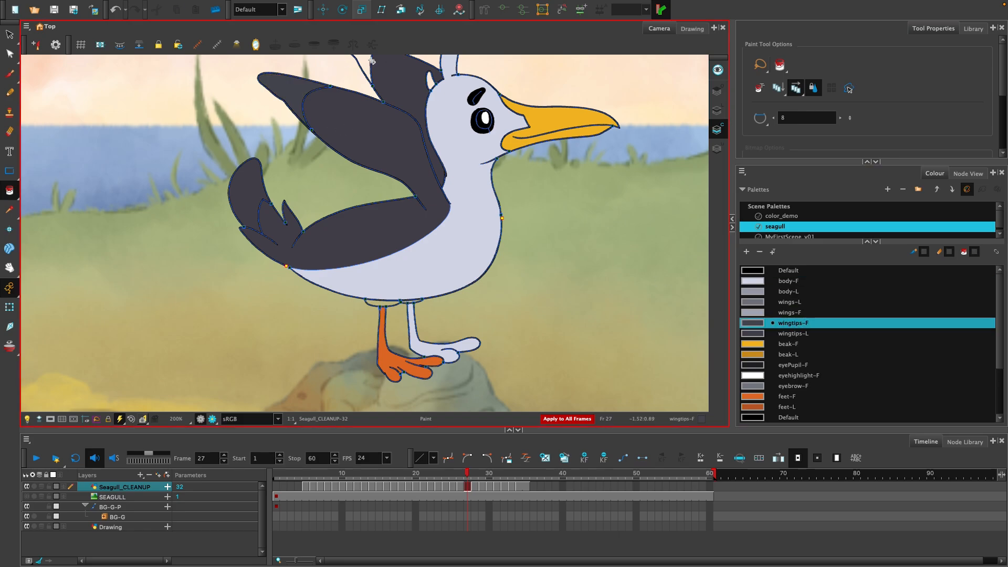
left_click(363, 62)
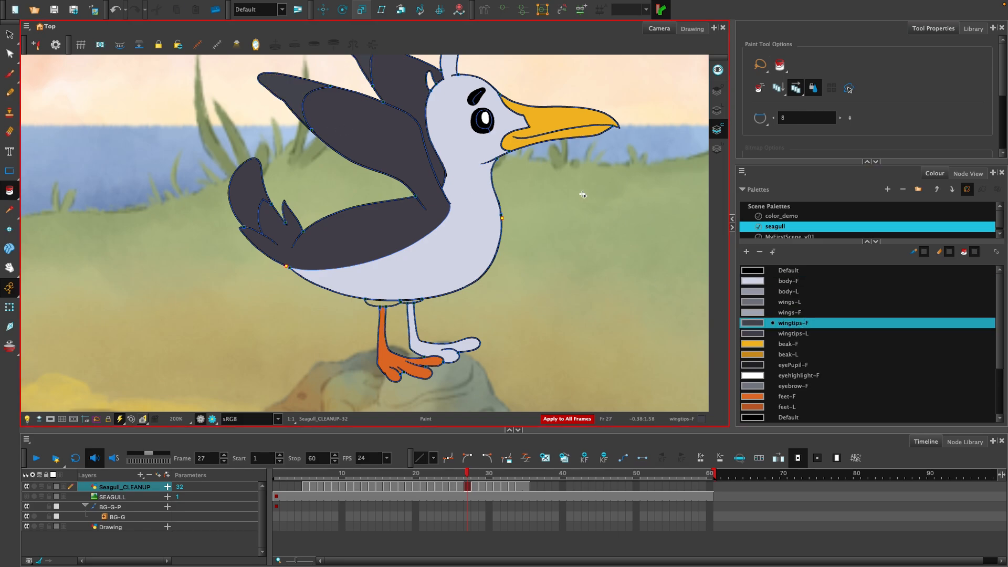
Step: Repaint the dark near wing, back, tail base and far wing on frame 27 with wings-F
left_click(790, 312)
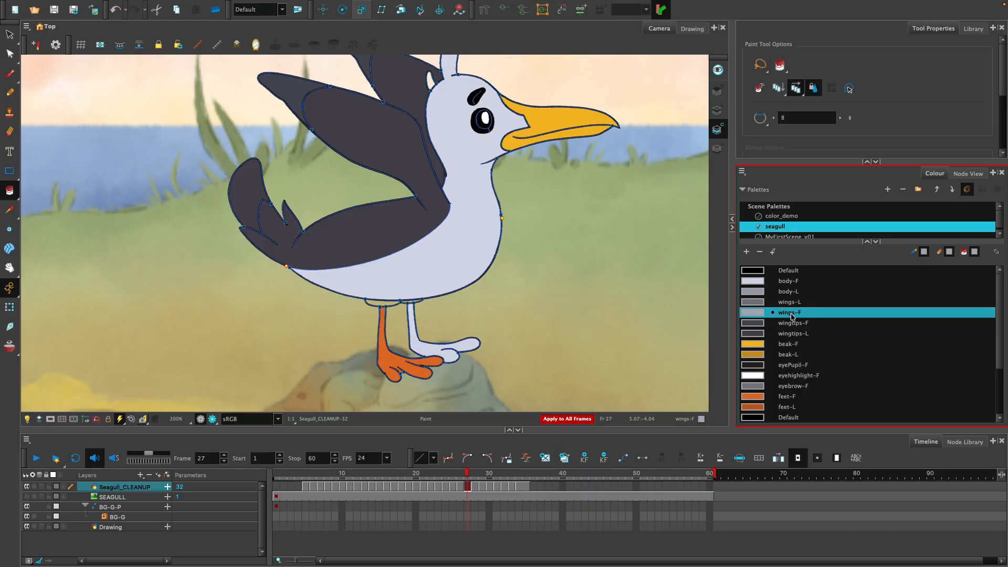
left_click(412, 93)
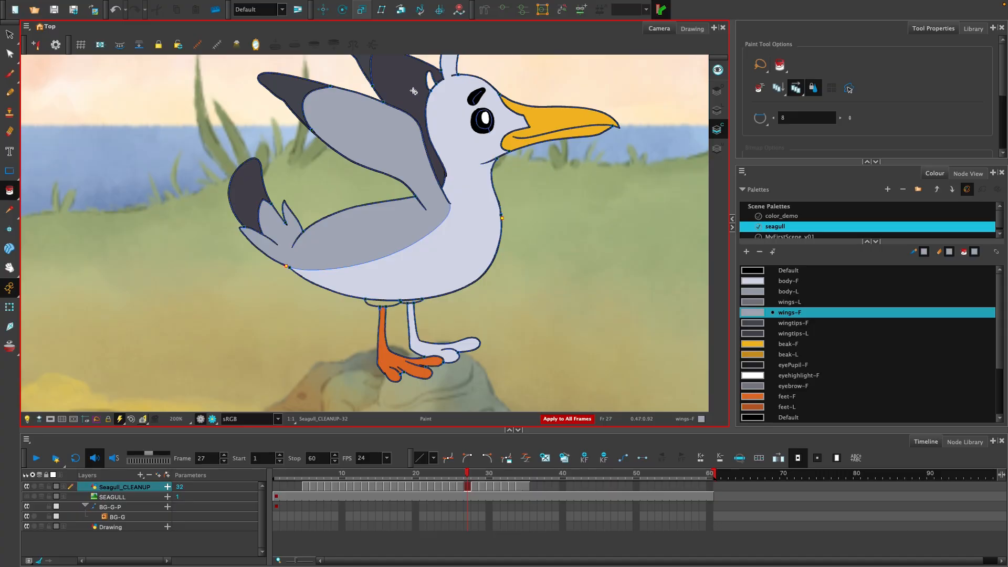
scroll(402, 103, "up", 3)
left_click(402, 153)
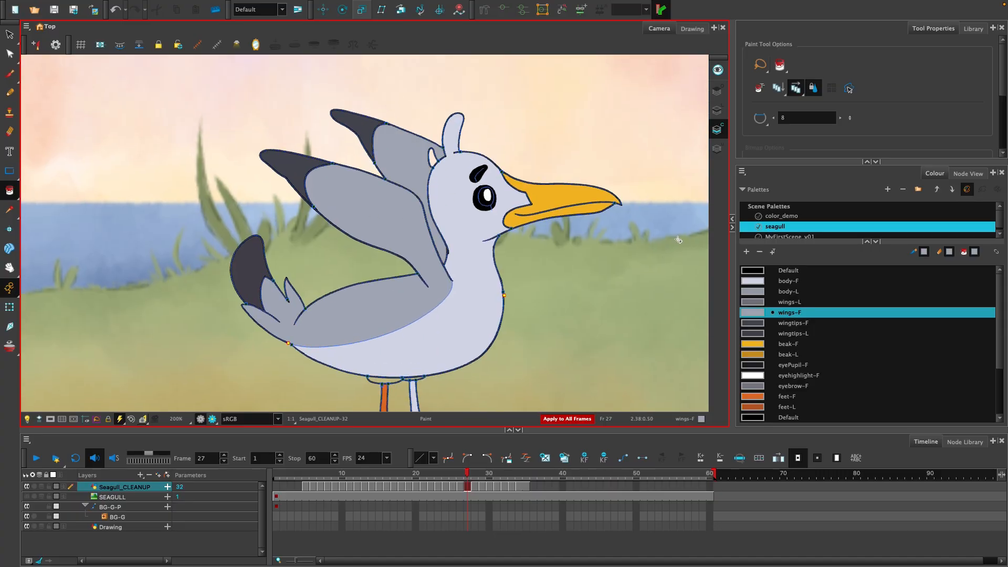
Step: Fill the small gap behind the head and the unpainted feathers above both legs with body-F on frame 27
left_click(800, 296)
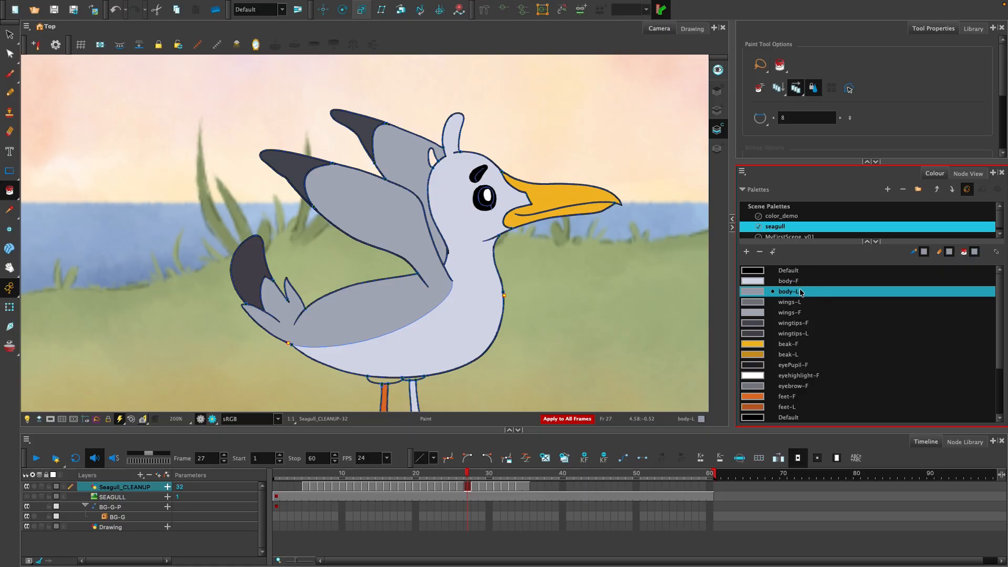
left_click(799, 282)
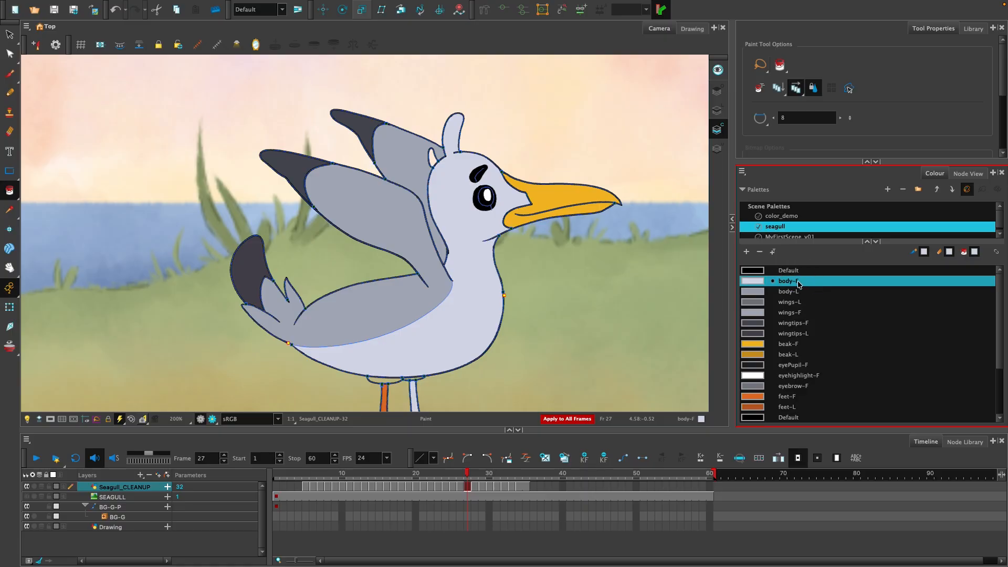
left_click(431, 157)
left_click_drag(467, 245, 486, 134)
key("2")
key("2")
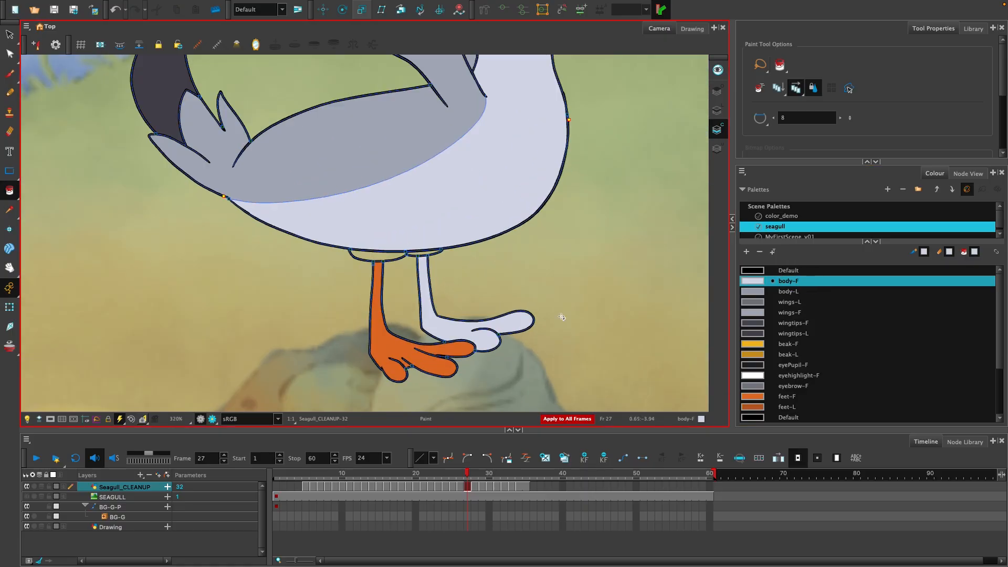
left_click(426, 252)
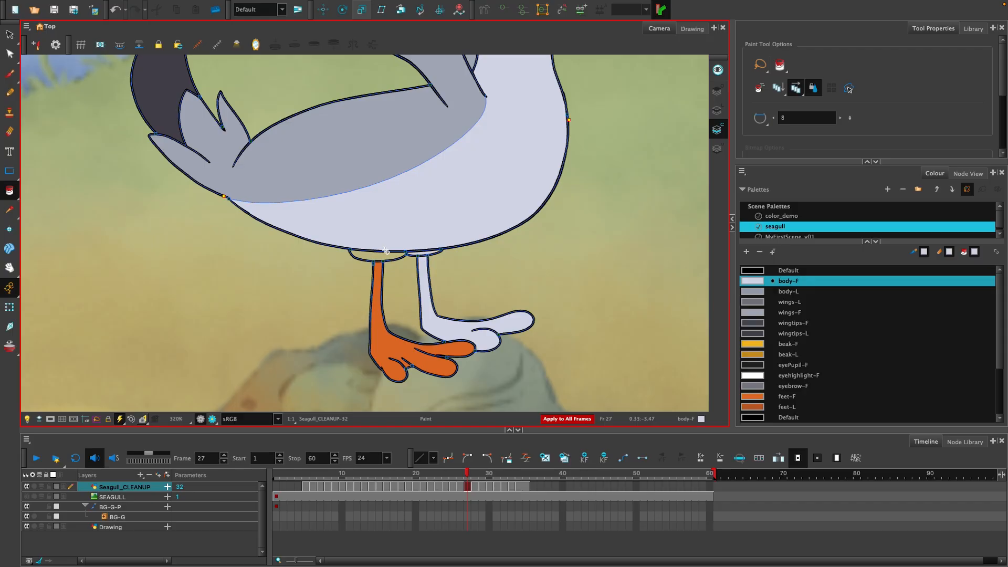
left_click(355, 256)
Step: Repaint the misapplied leg and foot on frame 27 with feet-F
left_click(796, 407)
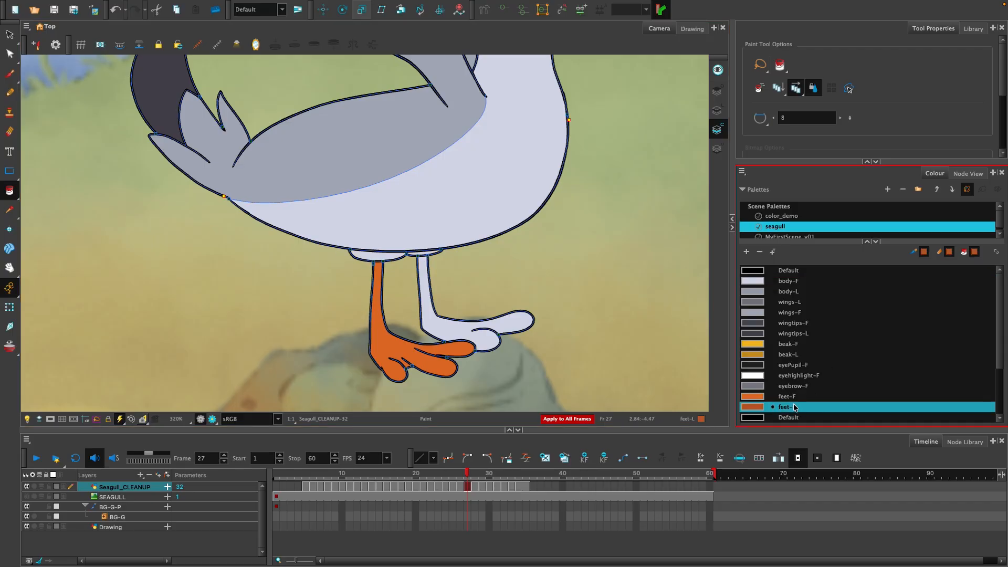
left_click(788, 396)
left_click(506, 322)
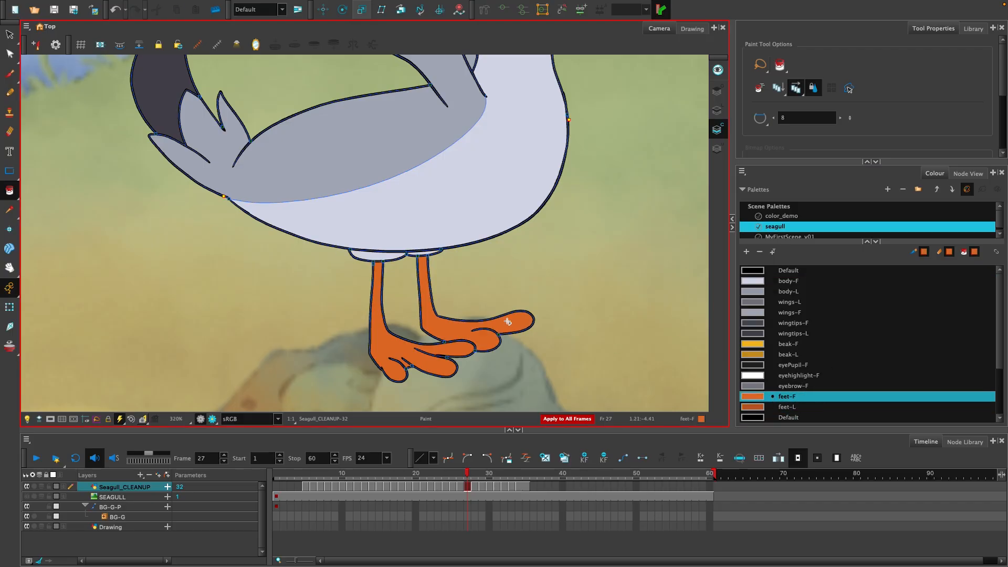
Step: Flip through frames 25 to 32 to check the fills, ending on the seagull's wing at frame 30
scroll(526, 331, "down", 5)
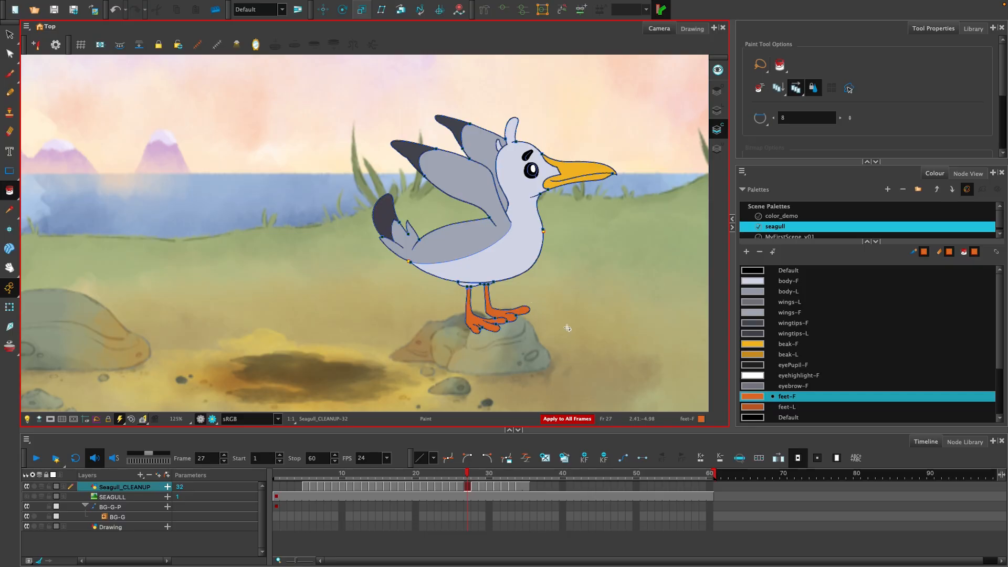
key("comma")
key("period")
key("comma")
key("comma")
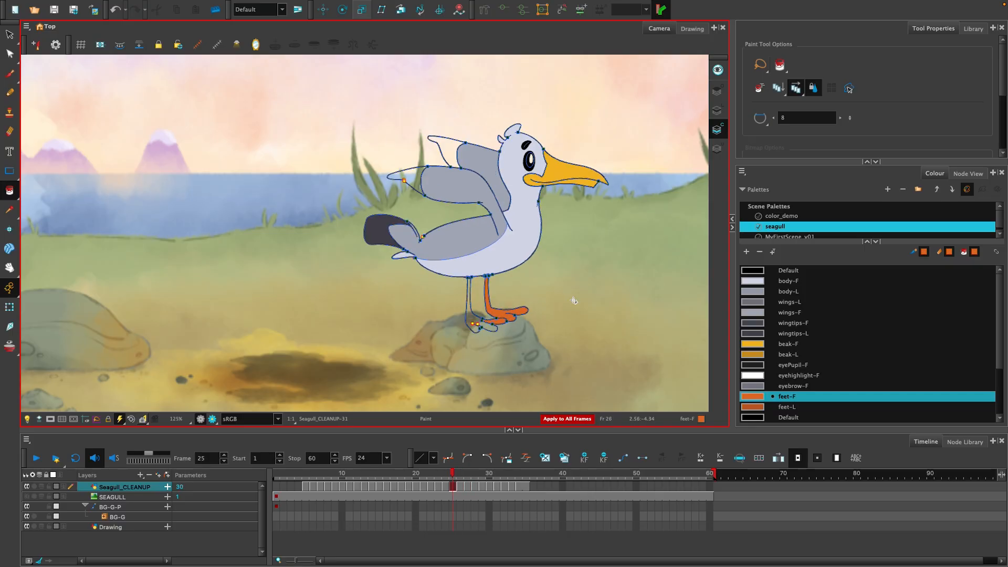
key("period")
key("period")
key("period")
key("period")
key("period")
key("period")
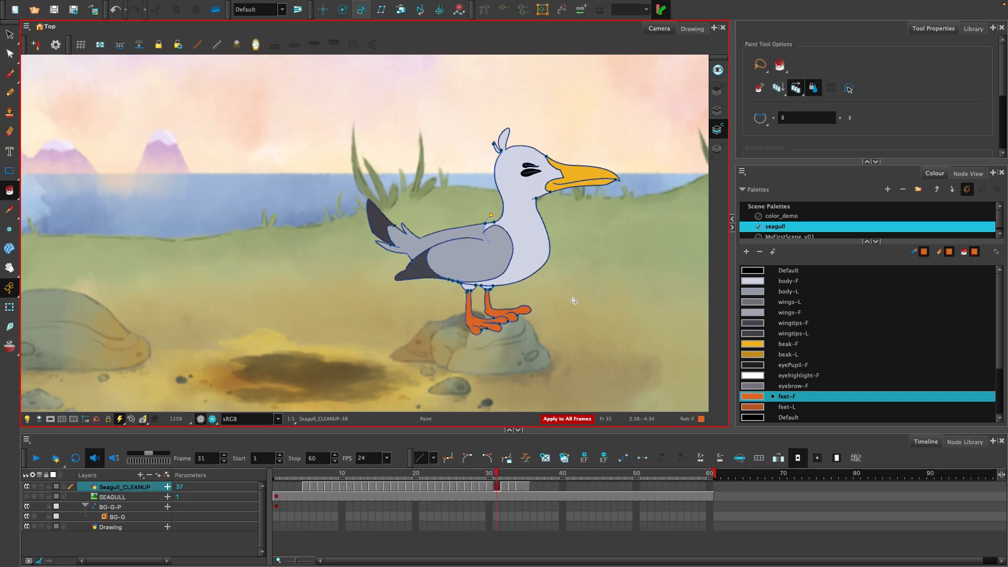
key("comma")
key("comma")
key("period")
key("period")
key("comma")
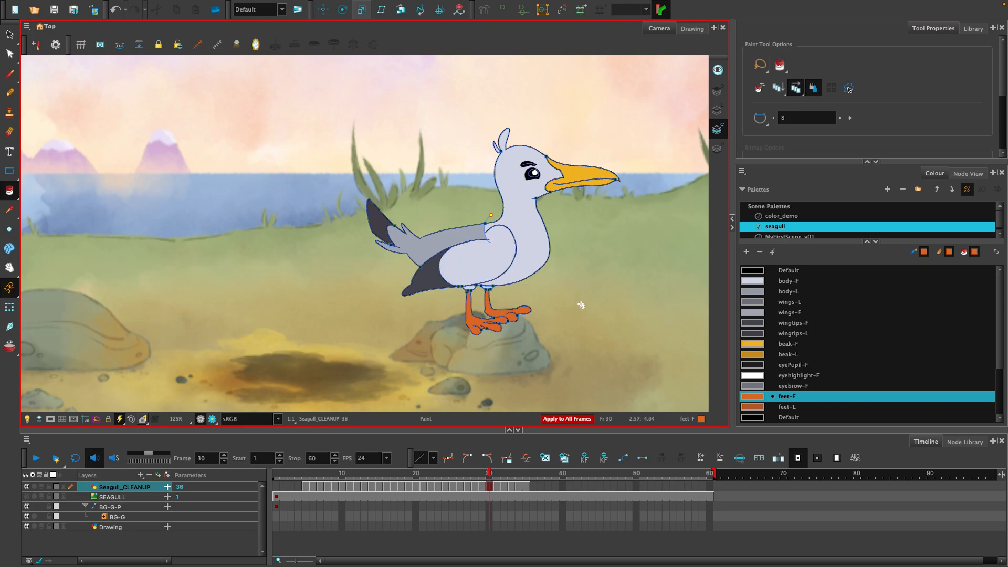
scroll(478, 261, "up", 3)
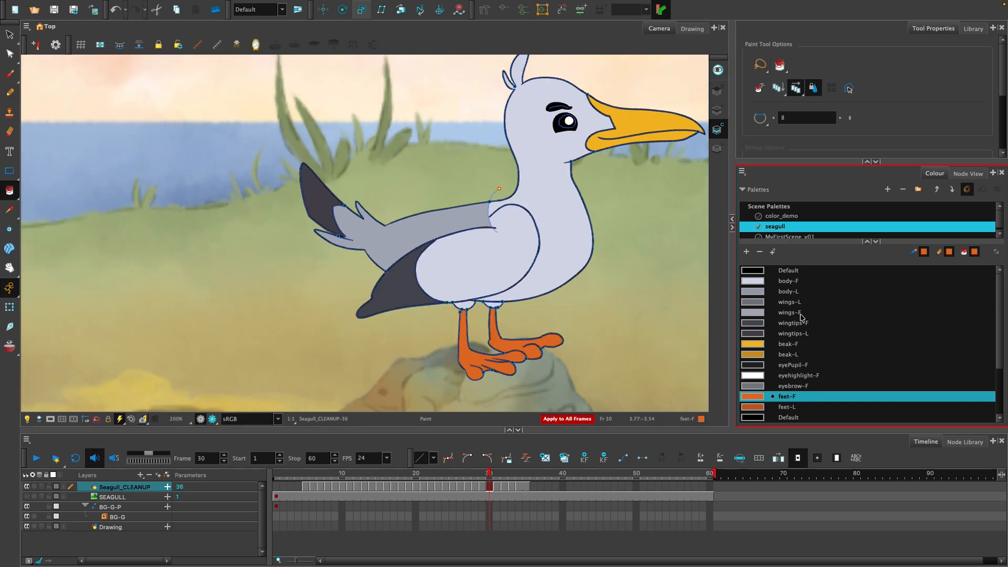
Step: Fill the seagull's near wing on frame 30 with wings-F
left_click(787, 312)
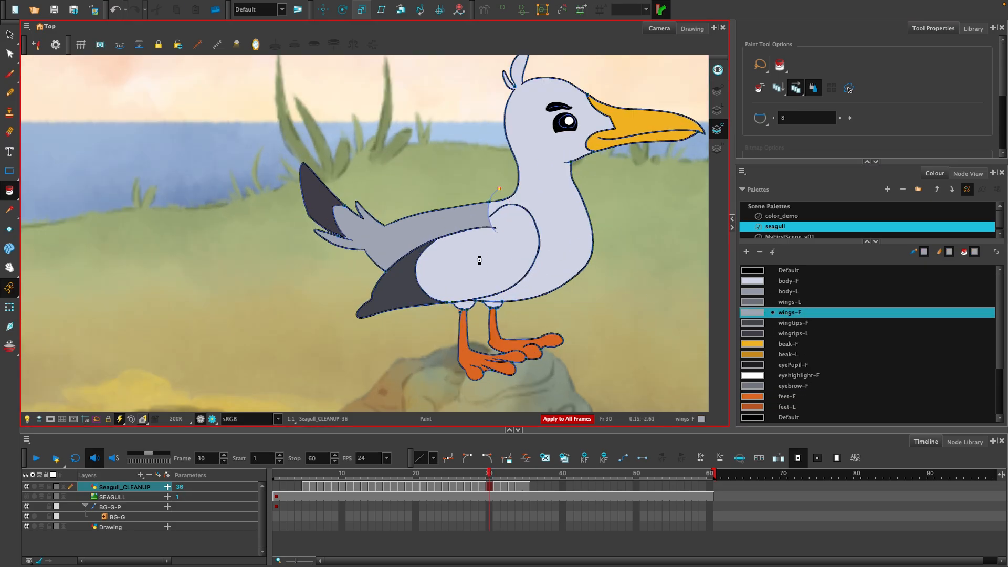
key("comma")
key("period")
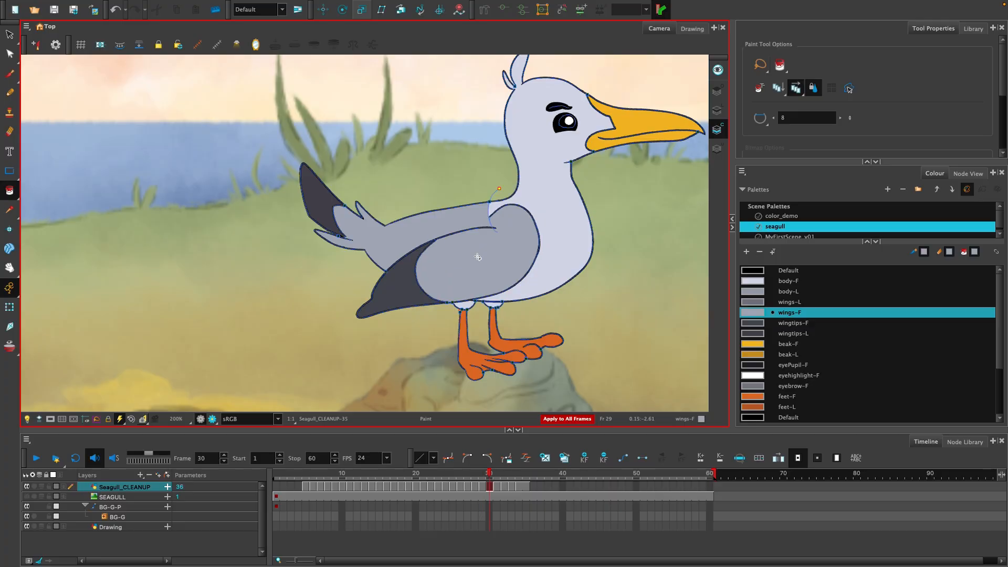
Step: Flip back and forth between frames 22 and 34 to check the fills, ending on frame 30
key("period")
key("period")
key("period")
key("period")
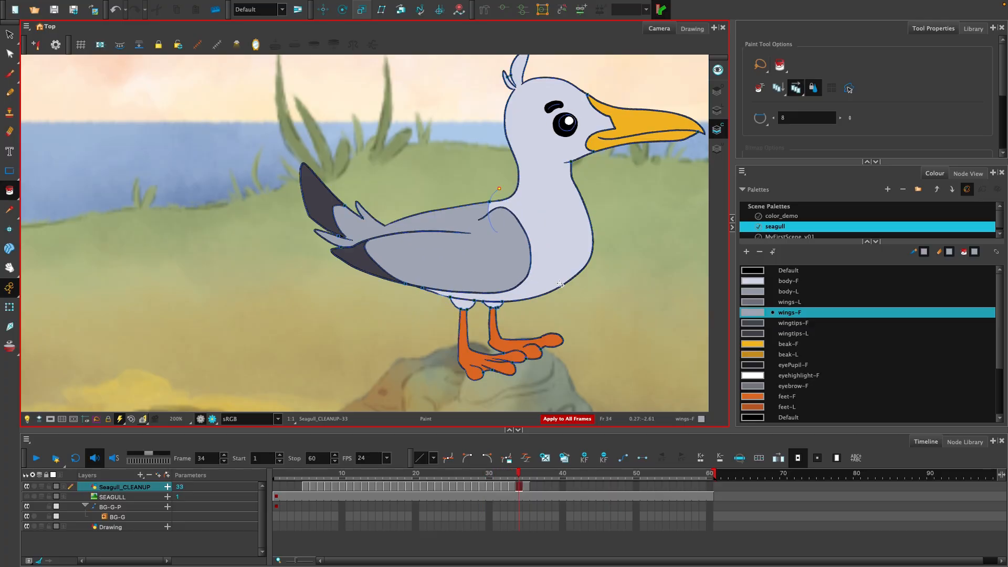
key("comma")
key("comma")
key("comma")
key("comma")
key("comma")
key("comma")
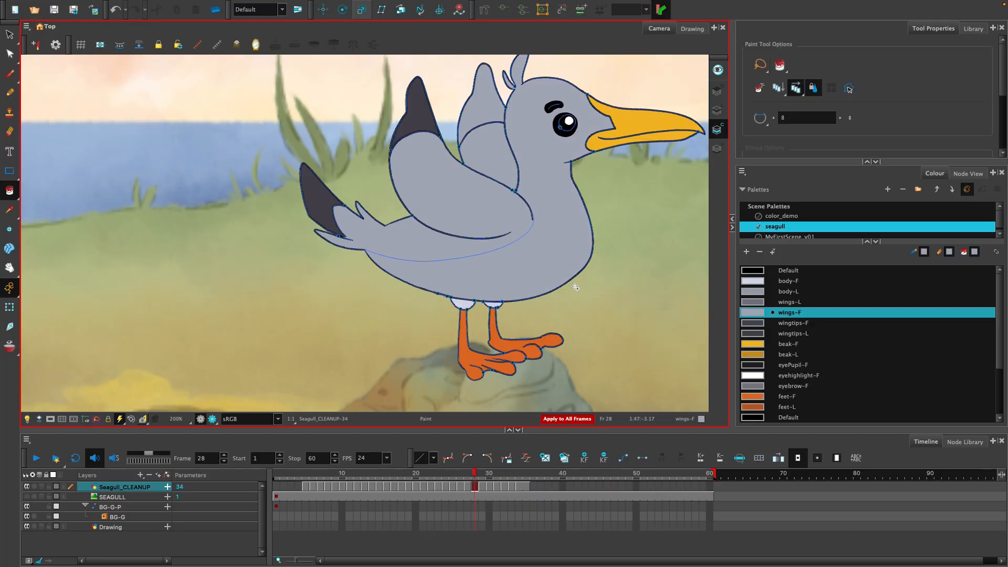
key("comma")
key("comma")
key("comma")
key("comma")
key("comma")
key("comma")
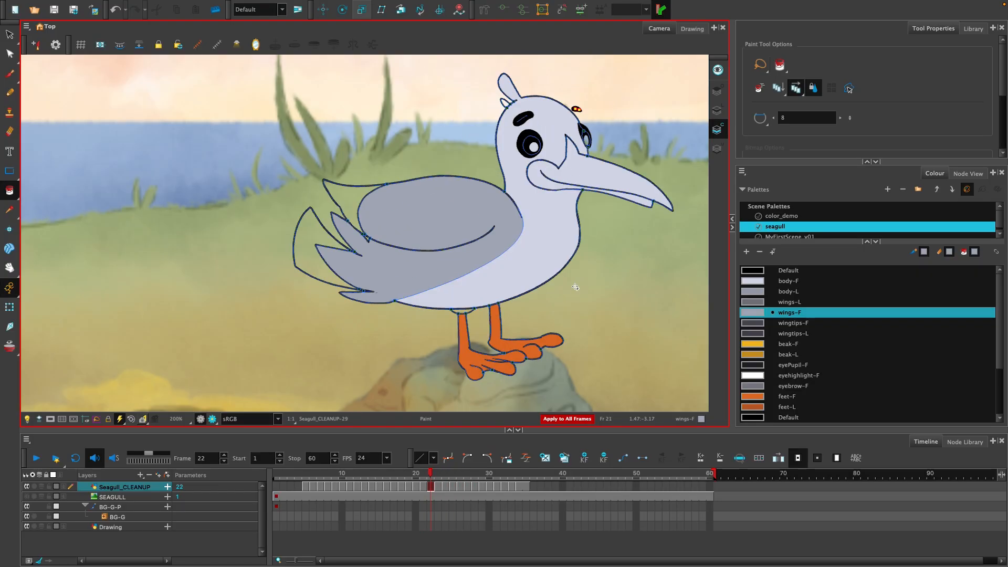
key("period")
key("period")
key("period")
key("period")
key("period")
key("period")
key("period")
key("period")
key("period")
key("period")
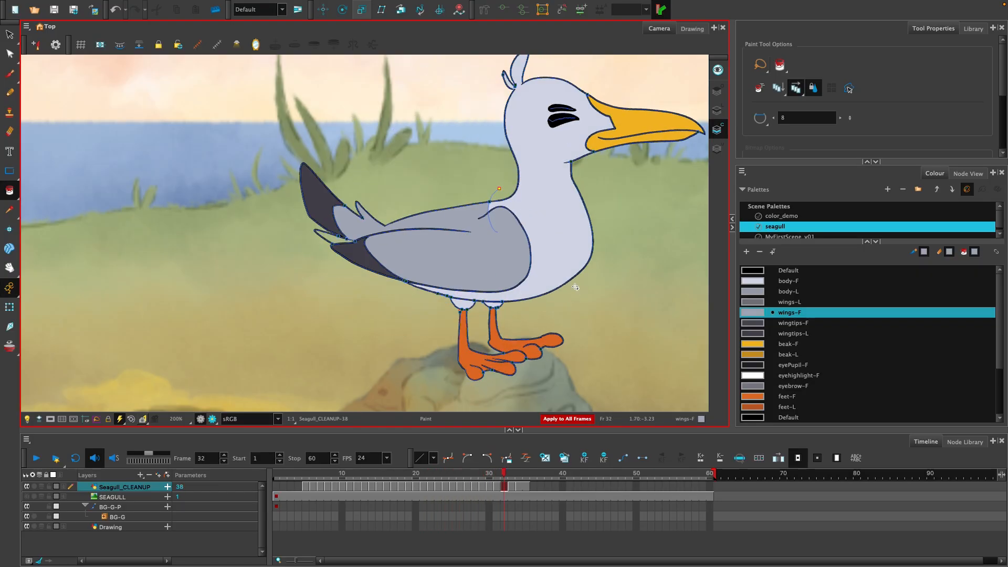
key("comma")
key("comma")
key("comma")
key("comma")
key("comma")
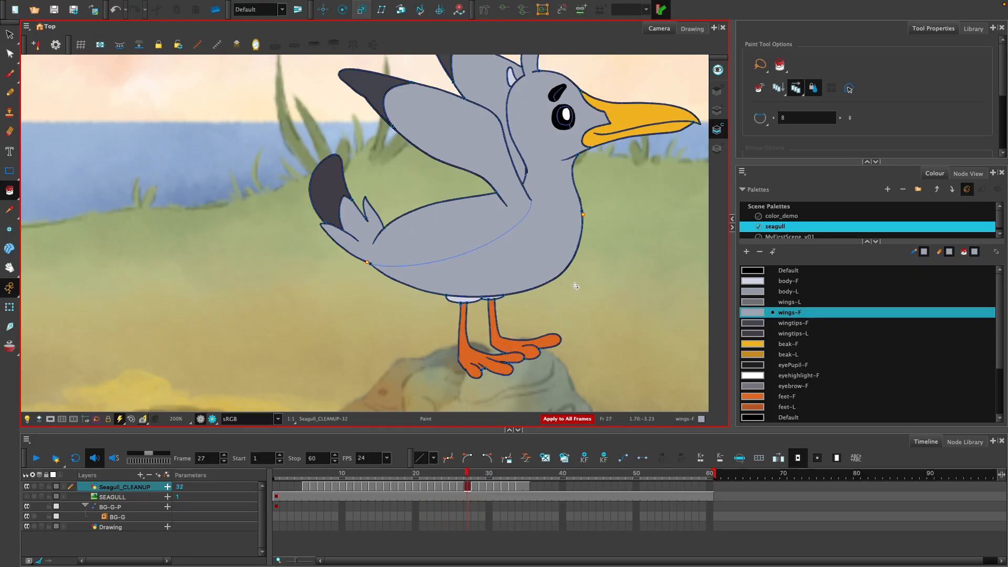
key("period")
key("period")
key("period")
key("comma")
key("comma")
key("period")
key("period")
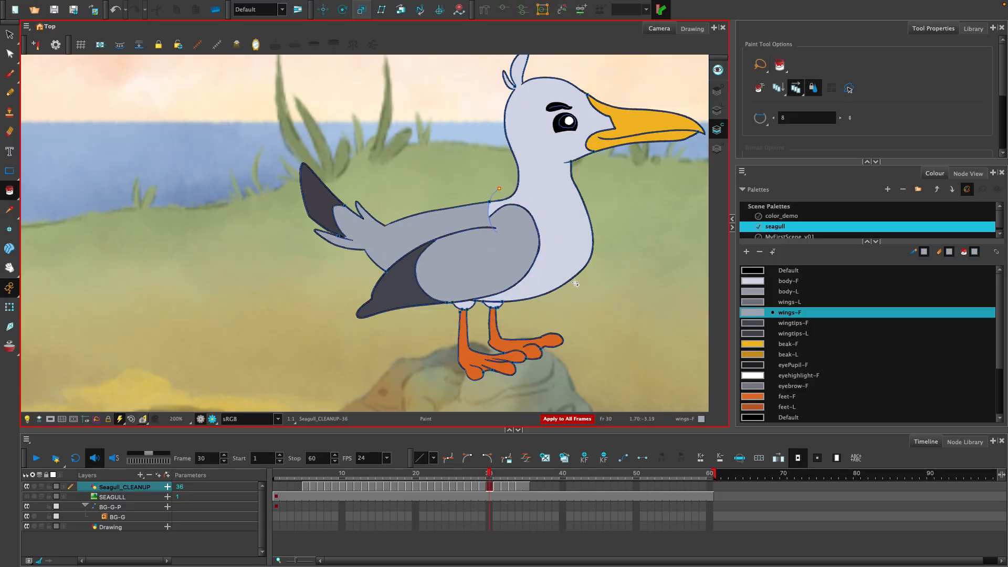
Step: Turn off Apply to All Frames for the Paint tool
scroll(605, 278, "down", 1)
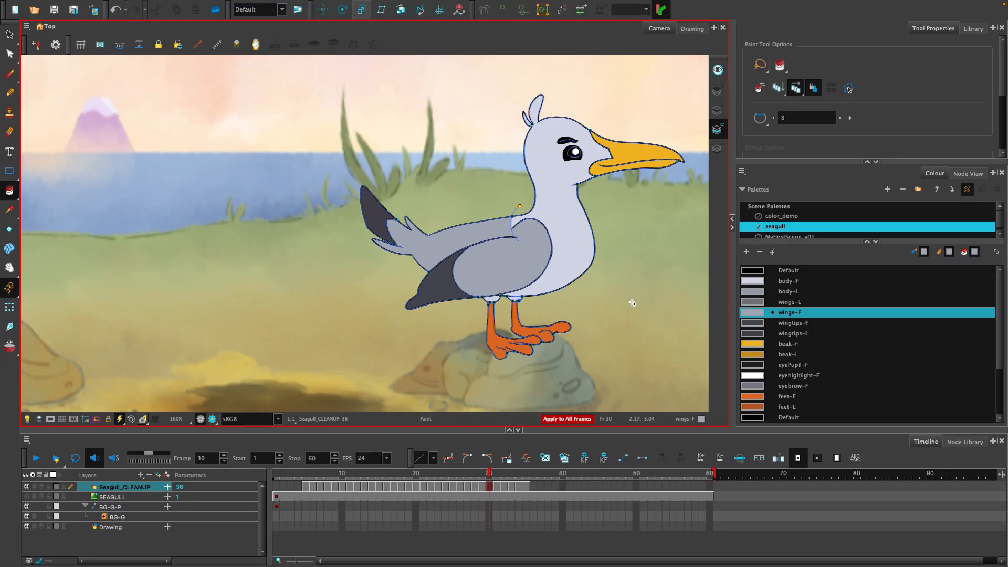
left_click(779, 90)
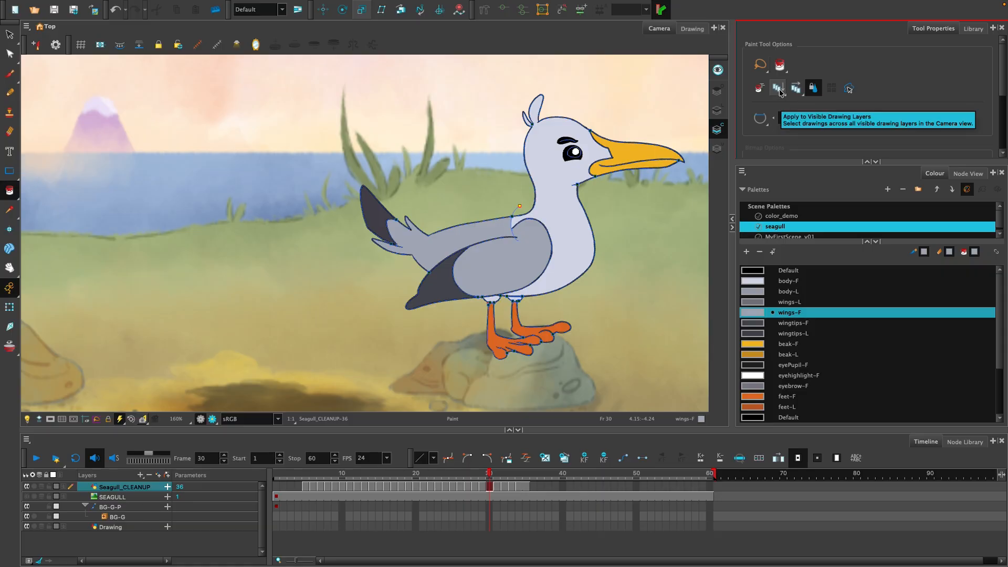
Step: Flip back to frame 16 and forward to frame 33 to examine which drawings are painted
key("comma")
key("comma")
key("comma")
key("comma")
key("comma")
key("comma")
key("comma")
key("comma")
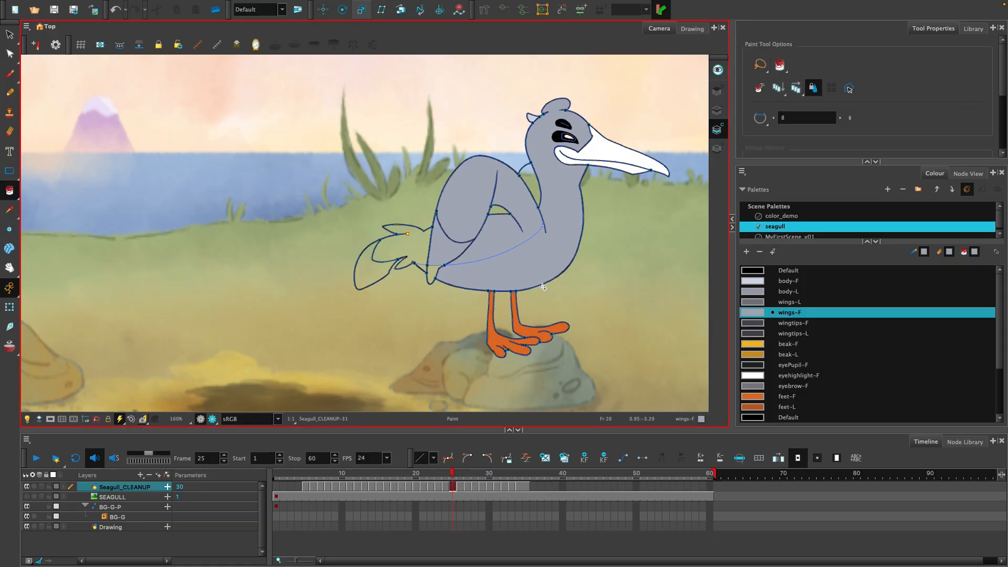
key("comma")
key("comma")
key("comma")
key("comma")
key("comma")
key("comma")
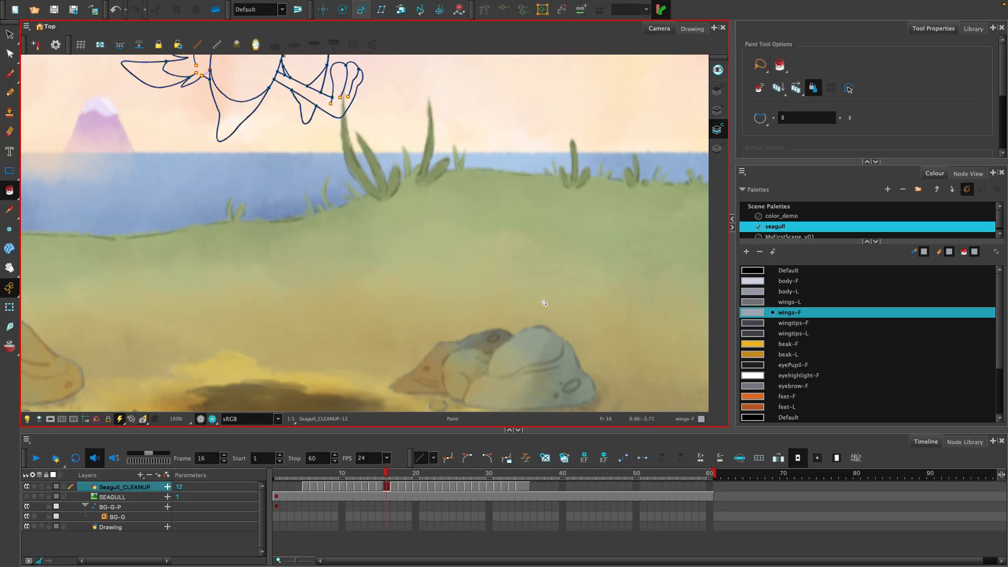
key("period")
key("period")
key("period")
key("period")
key("period")
key("period")
key("period")
key("period")
scroll(525, 300, "down", 2)
key("period")
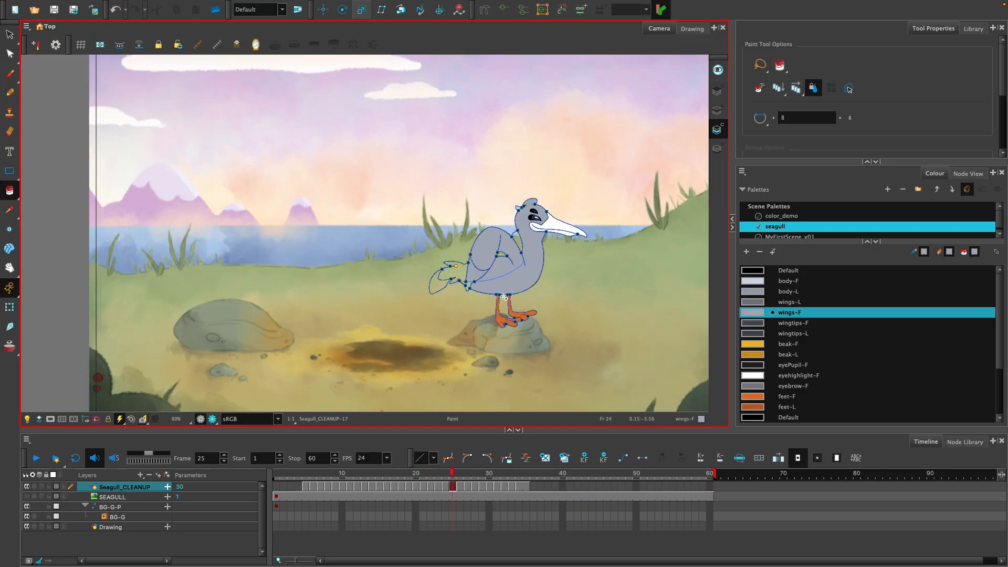
key("period")
key("period")
key("period")
key("period")
key("period")
key("period")
key("period")
key("period")
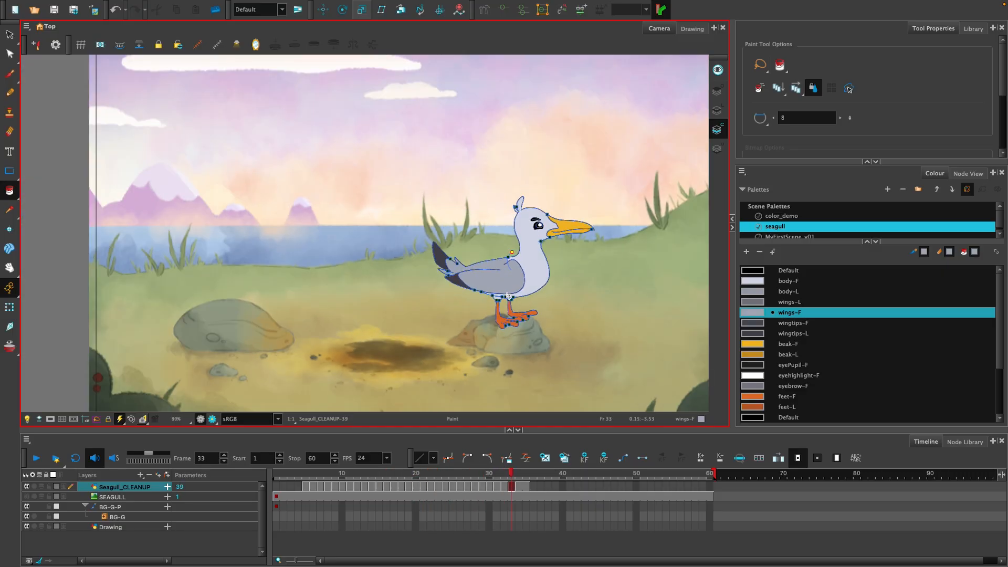
Step: Hide the Seagull_CLEANUP layer and import the ADVPRM_03_SEAGULL_COLOURED.tpl template from the library into the scene
left_click(27, 487)
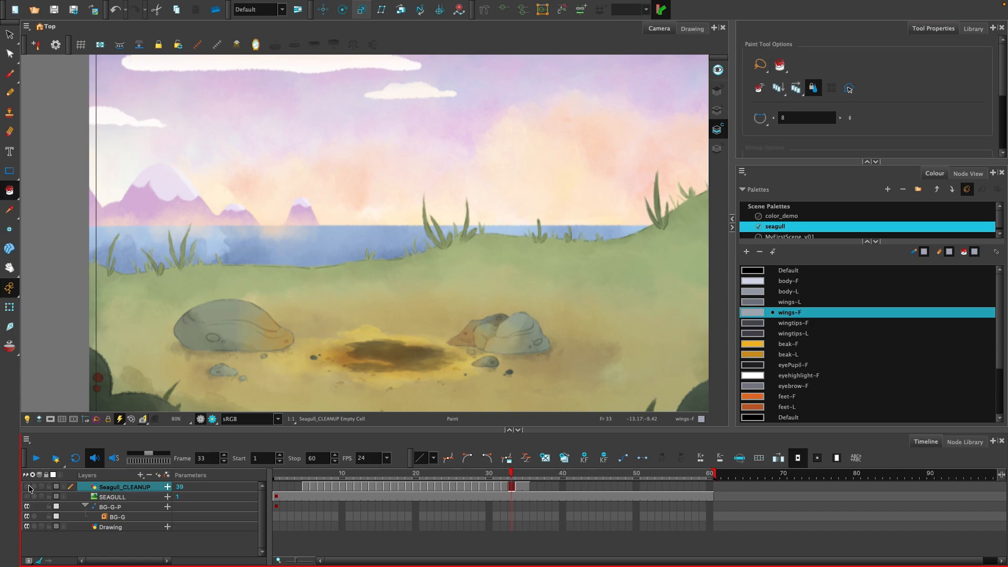
left_click(975, 30)
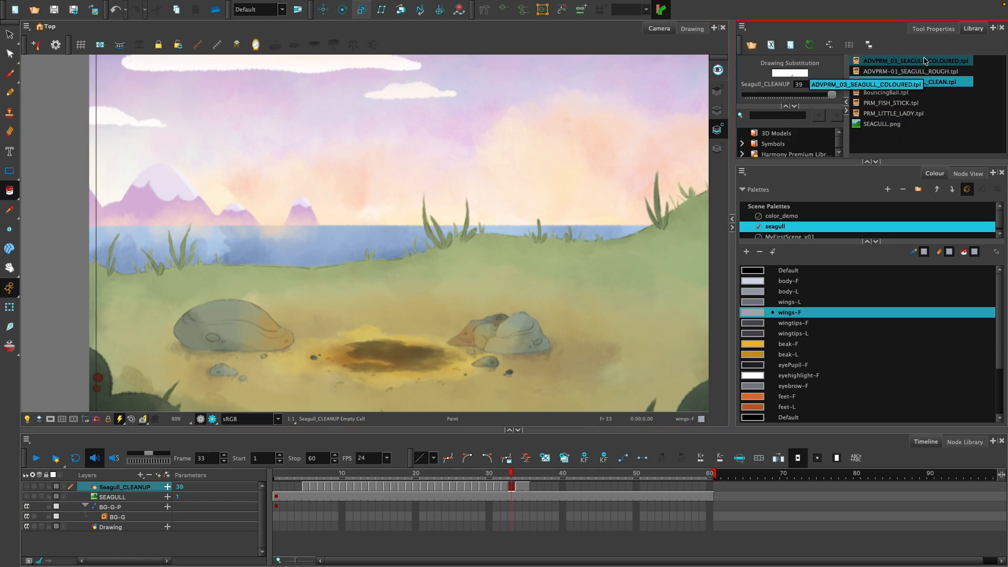
left_click_drag(925, 61, 431, 226)
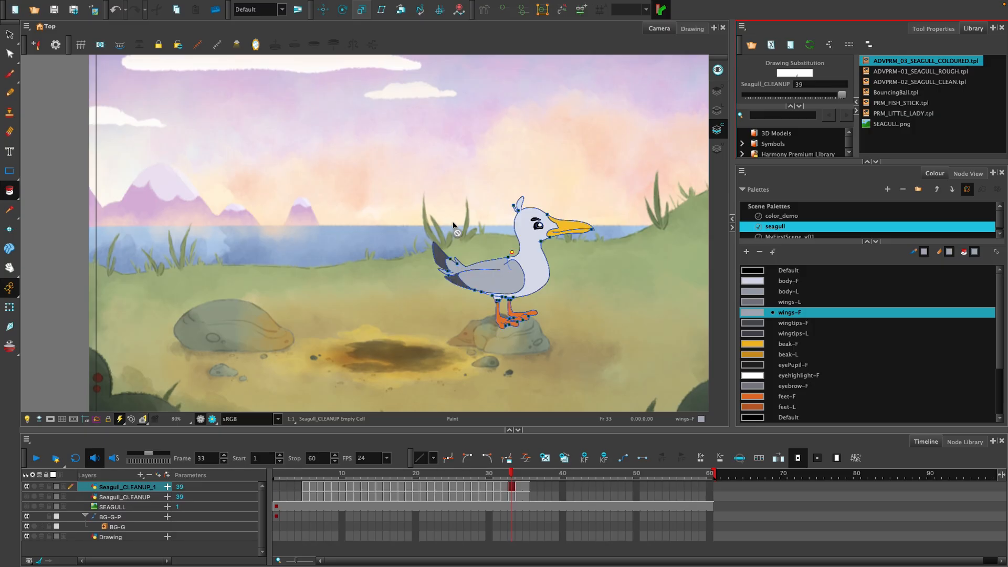
Step: Switch to the Line Art layer and move to frame 35 to view the imported coloured seagull up close
scroll(455, 225, "down", 3)
scroll(496, 410, "up", 1)
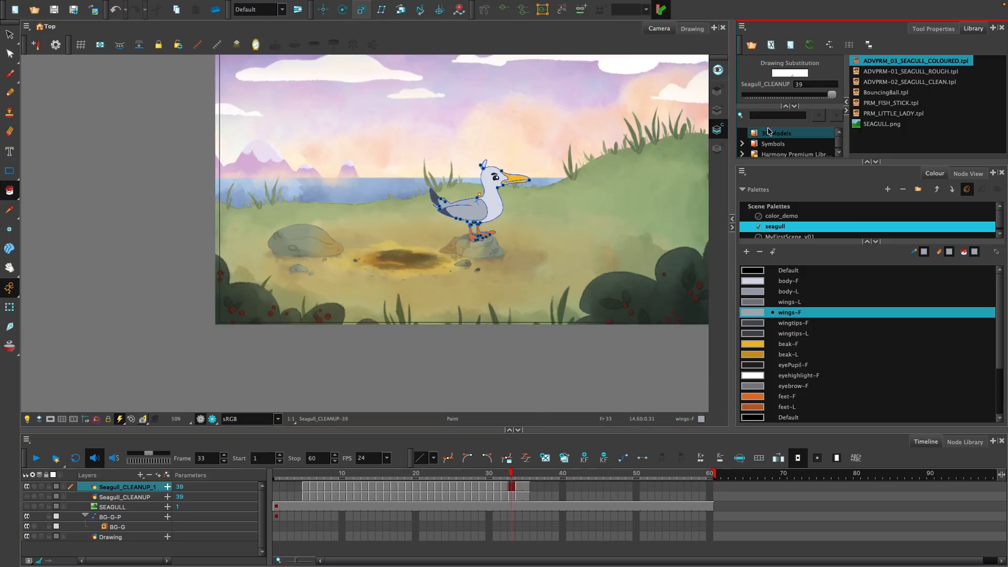
left_click(717, 110)
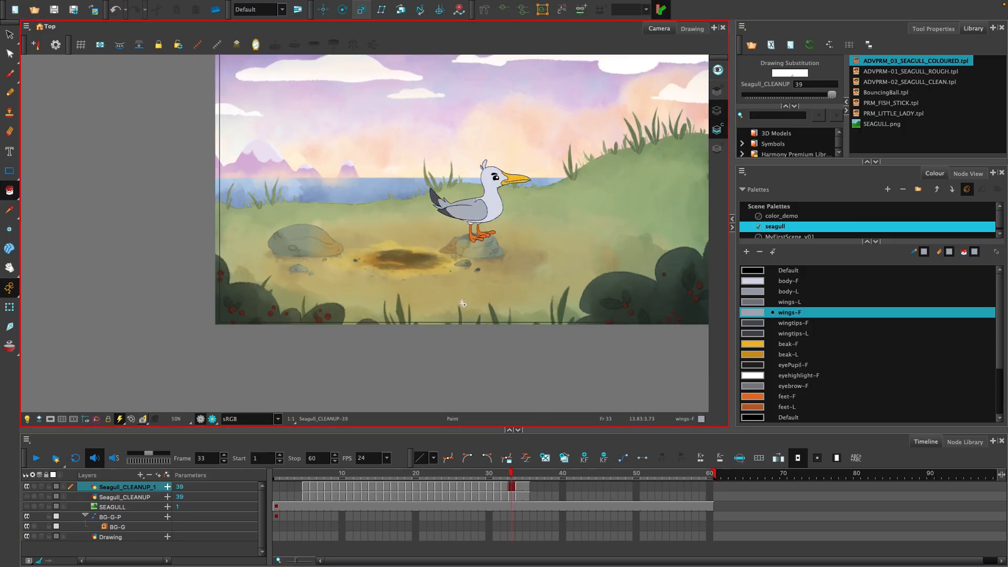
left_click_drag(531, 194, 422, 281)
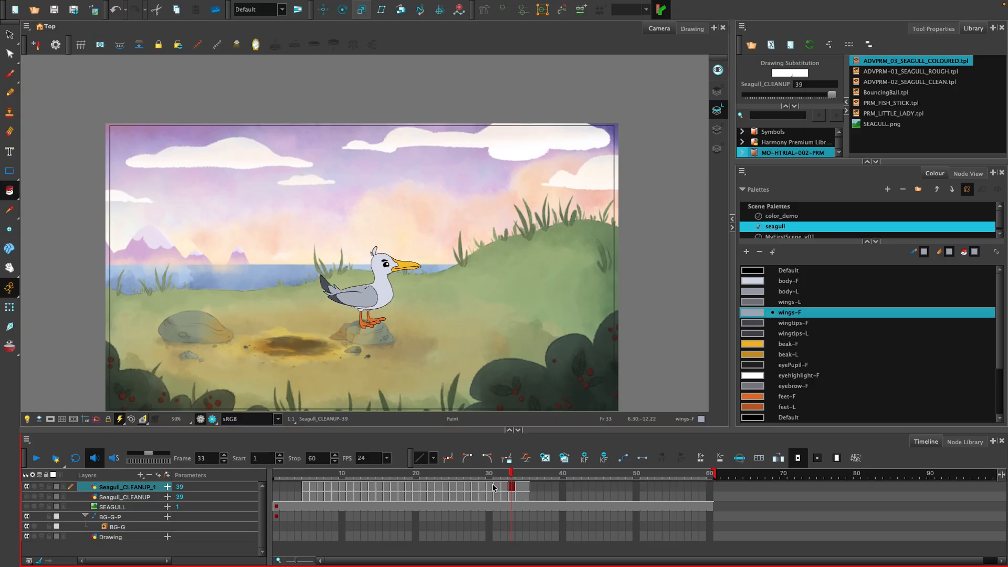
mouse_move(512, 478)
left_mouse_down()
mouse_move(315, 478)
mouse_move(328, 471)
mouse_move(482, 476)
mouse_move(292, 479)
mouse_move(526, 484)
left_mouse_up()
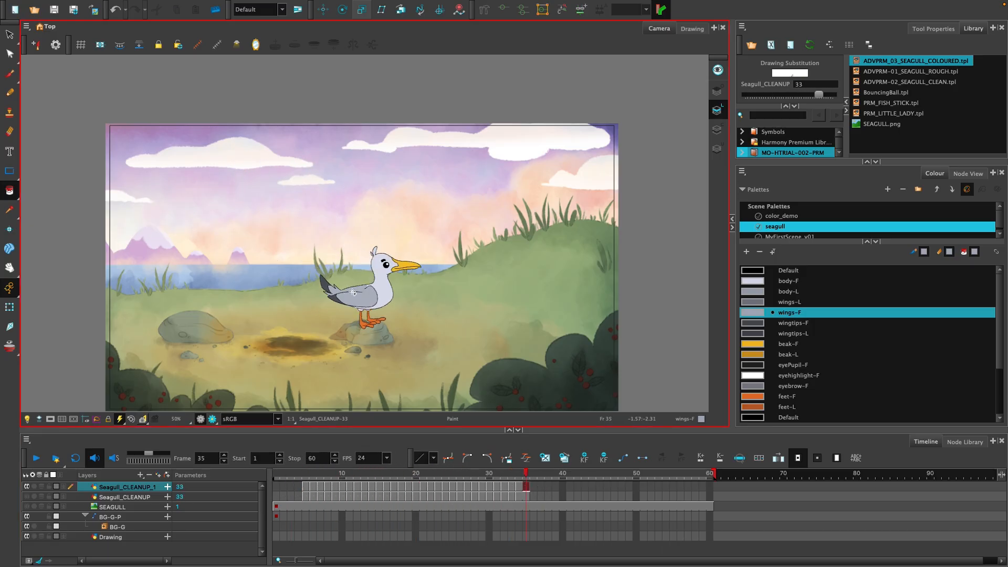
scroll(409, 280, "up", 2)
left_click_drag(398, 310, 446, 237)
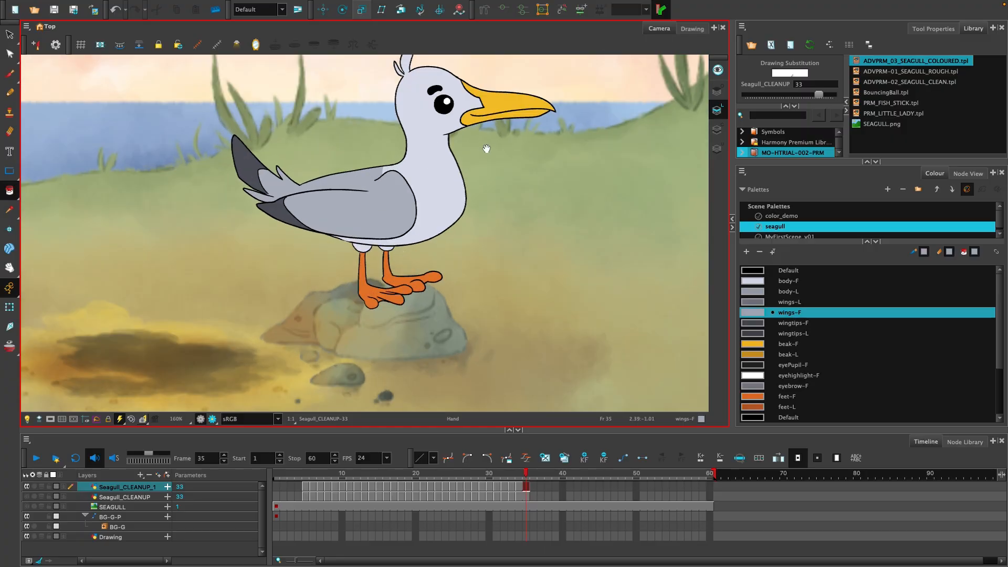
left_click_drag(484, 150, 454, 193)
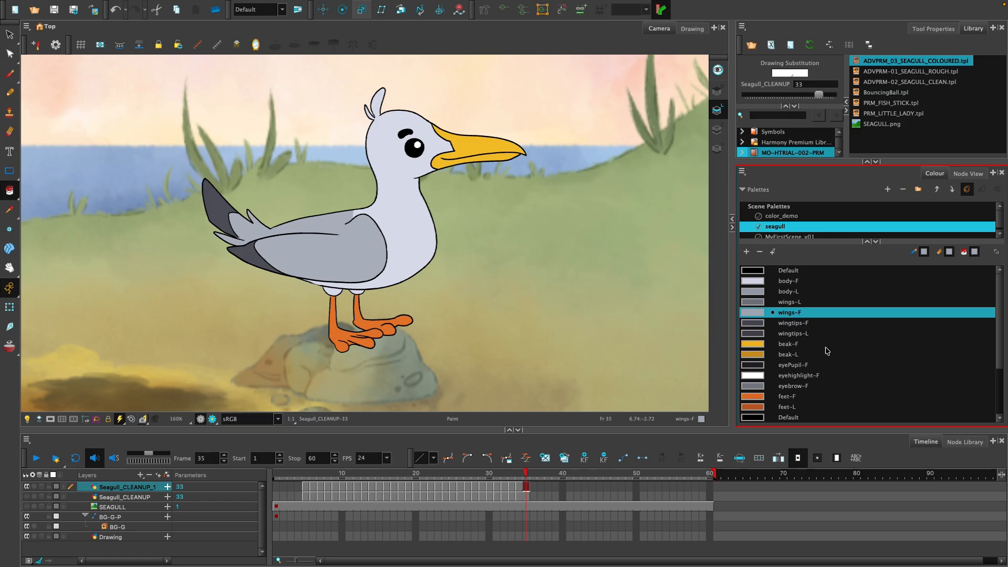
left_click(850, 253)
left_click(743, 172)
mouse_move(745, 183)
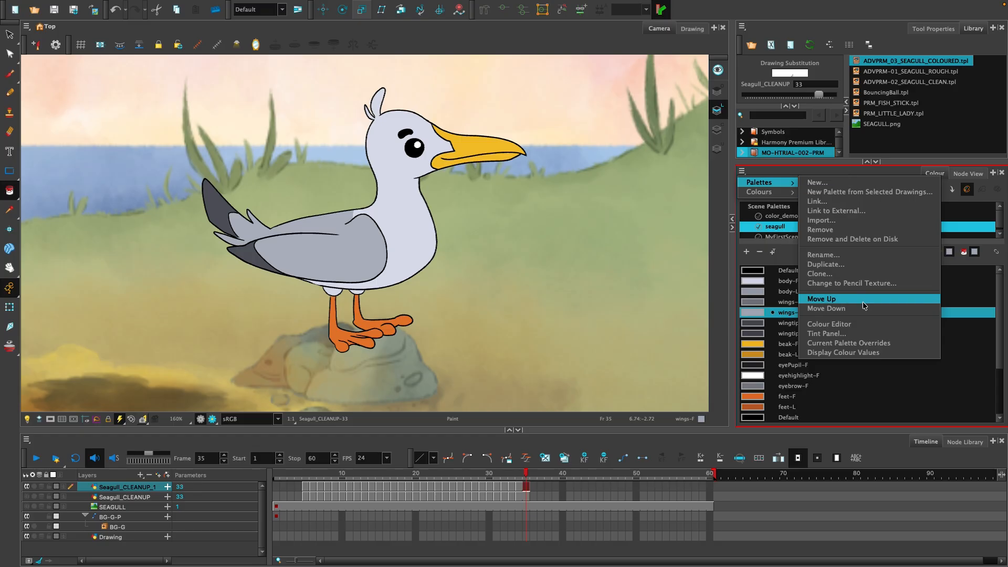
left_click(781, 255)
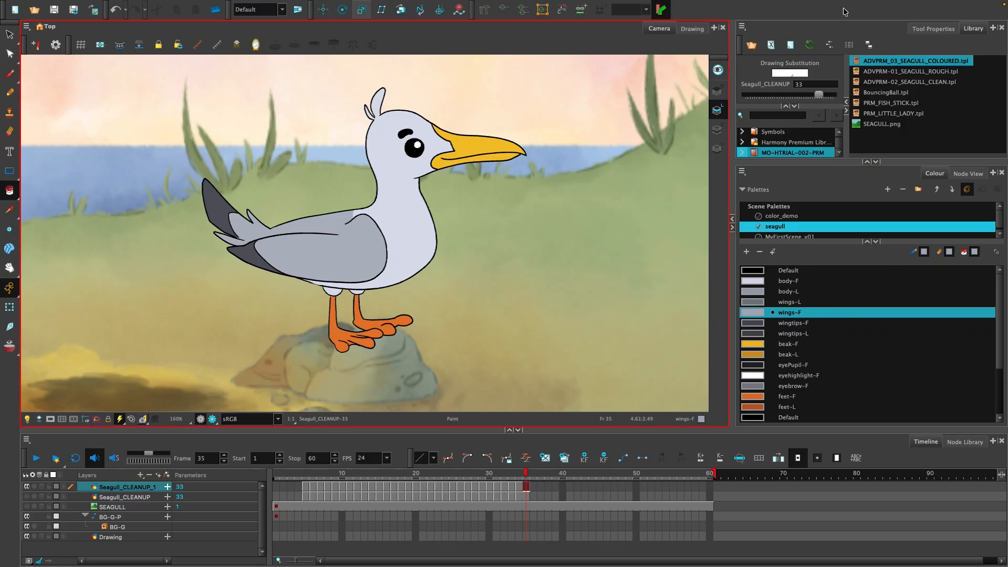
mouse_move(845, 1)
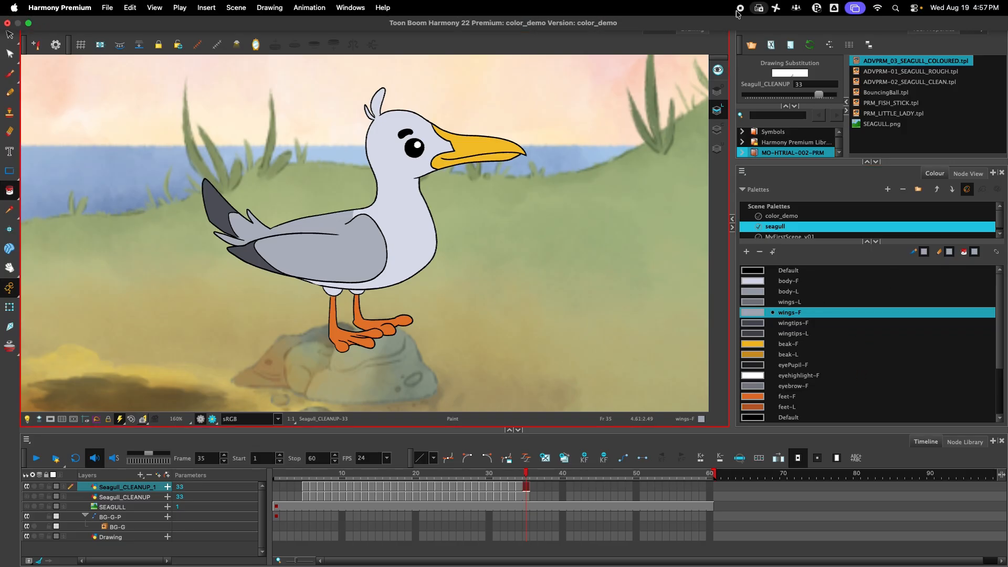